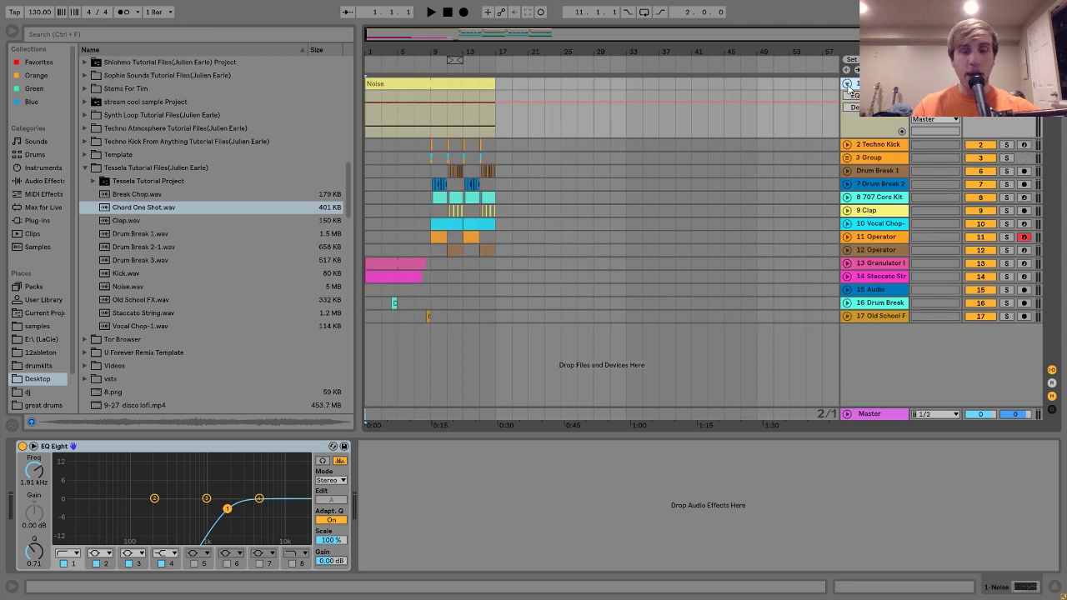
- Solo the Noise track and play a short section of it
left_click(1007, 85)
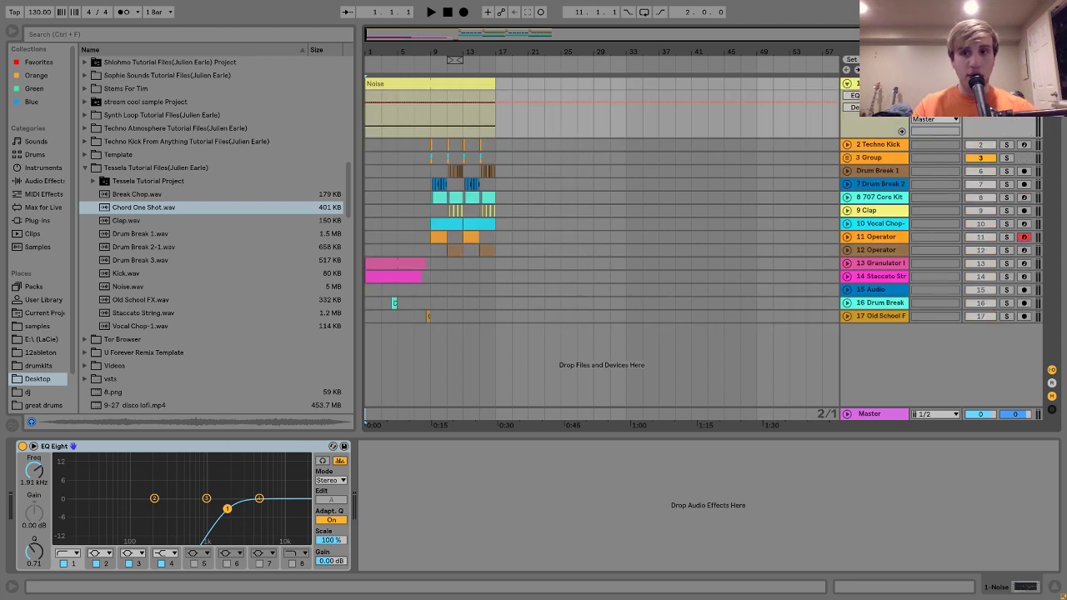
key("space")
key("space")
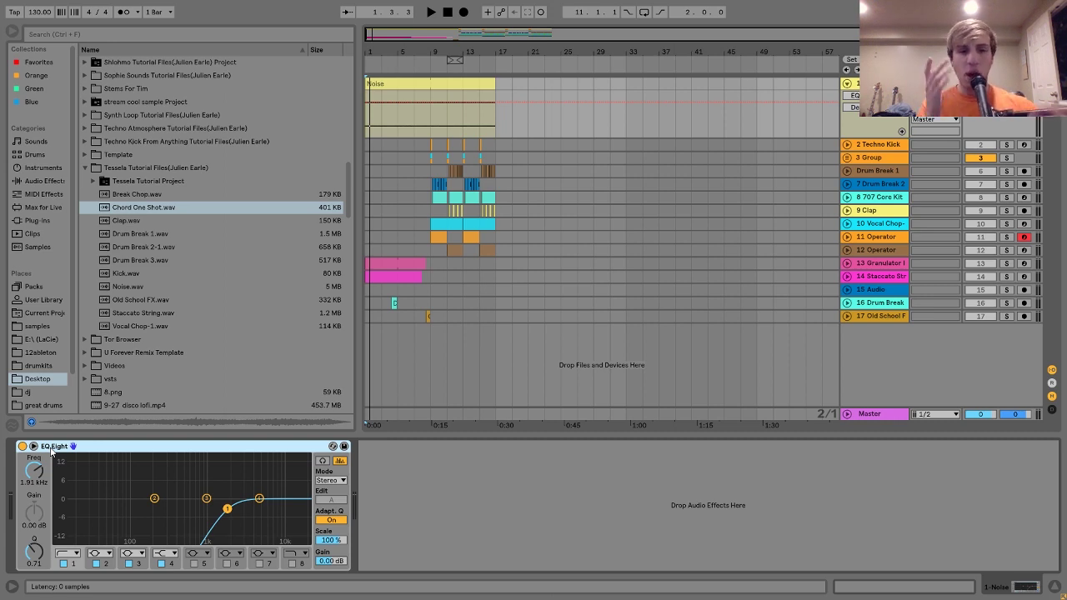
- Compare the Noise track with its EQ Eight bypassed and re-enabled during playback
left_click(21, 446)
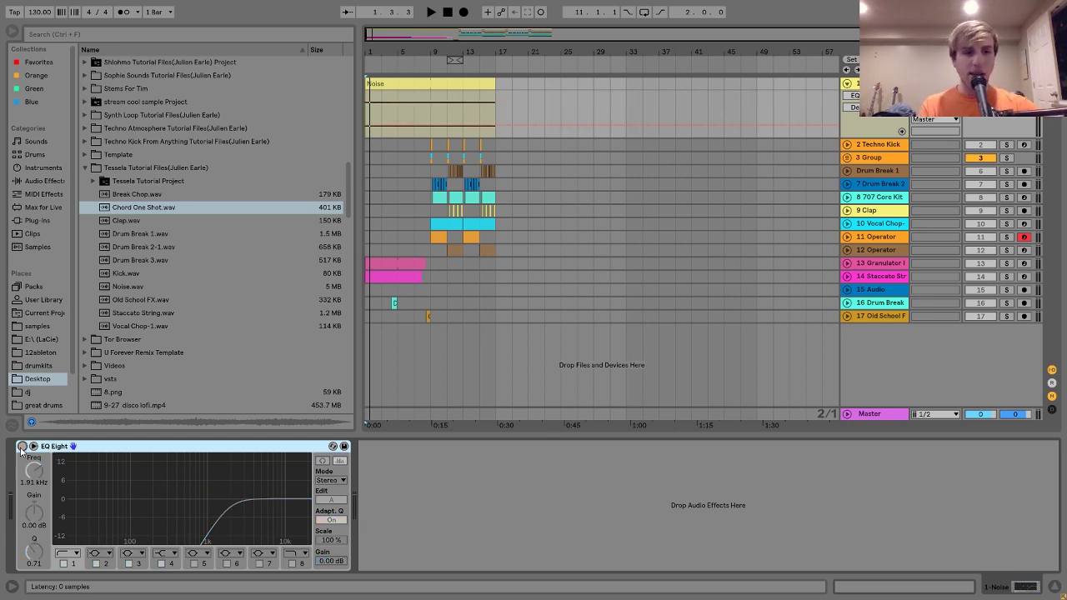
key("space")
left_click(21, 447)
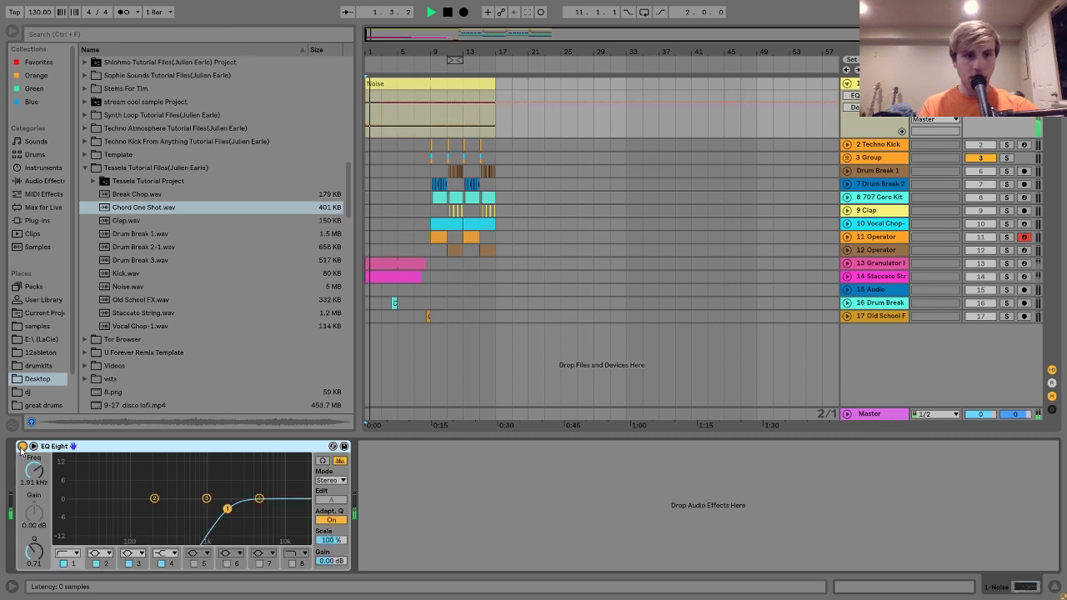
key("space")
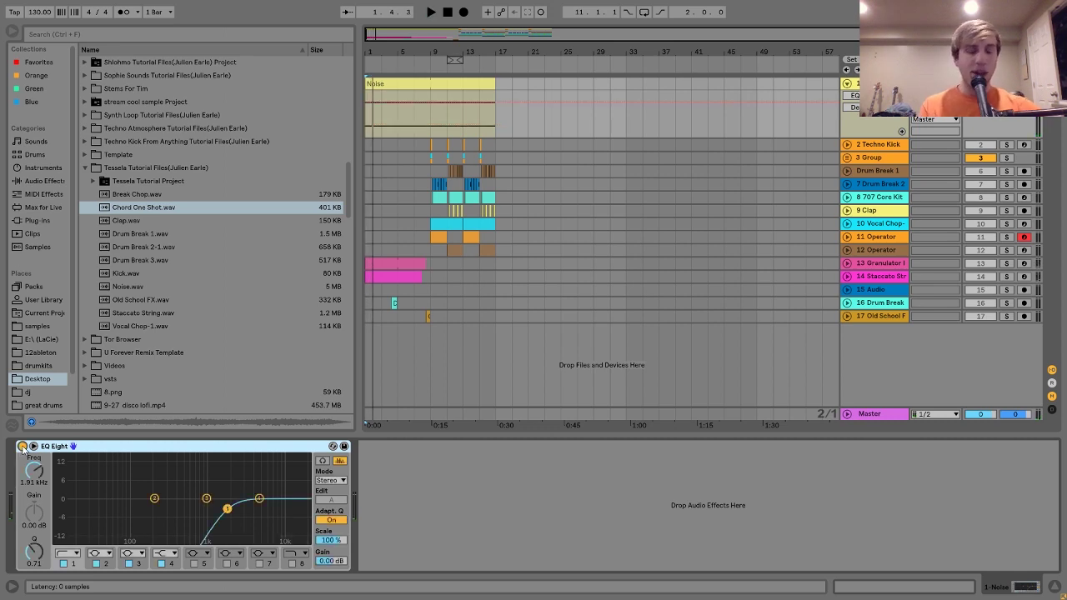
- Unfold and solo the Techno Kick track, select its clip at bar 9 and play it
left_click(864, 147)
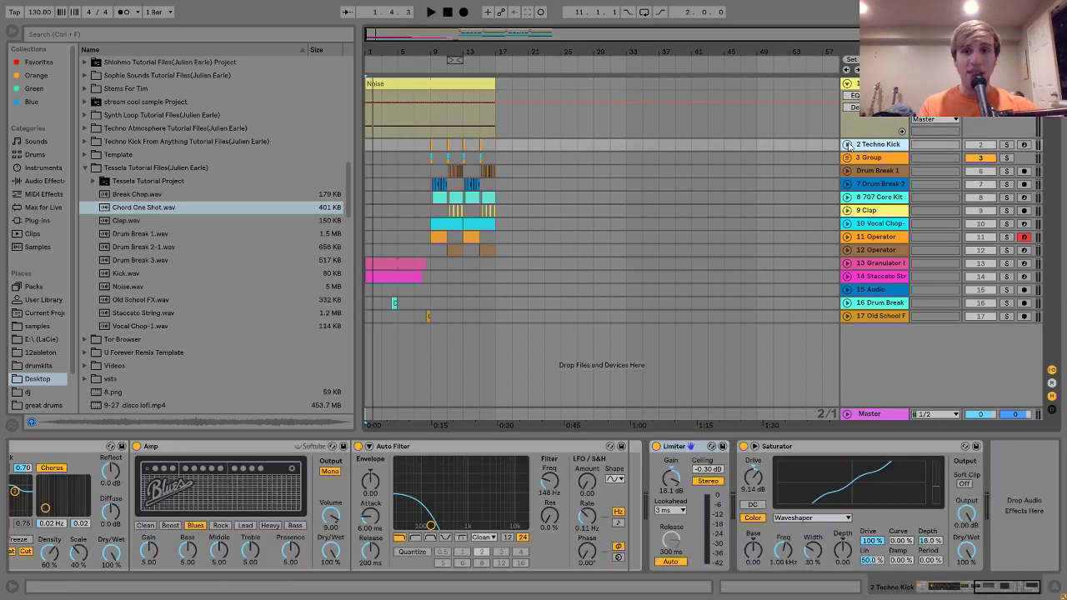
left_click(847, 144)
left_click(1007, 145)
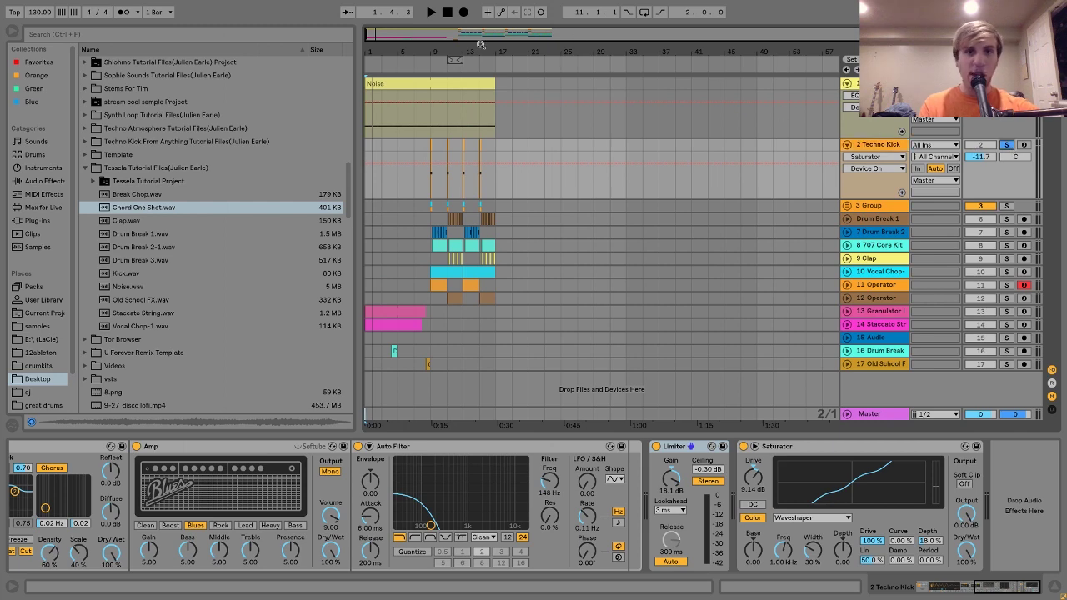
left_click_drag(433, 51, 433, 117)
left_click(440, 145)
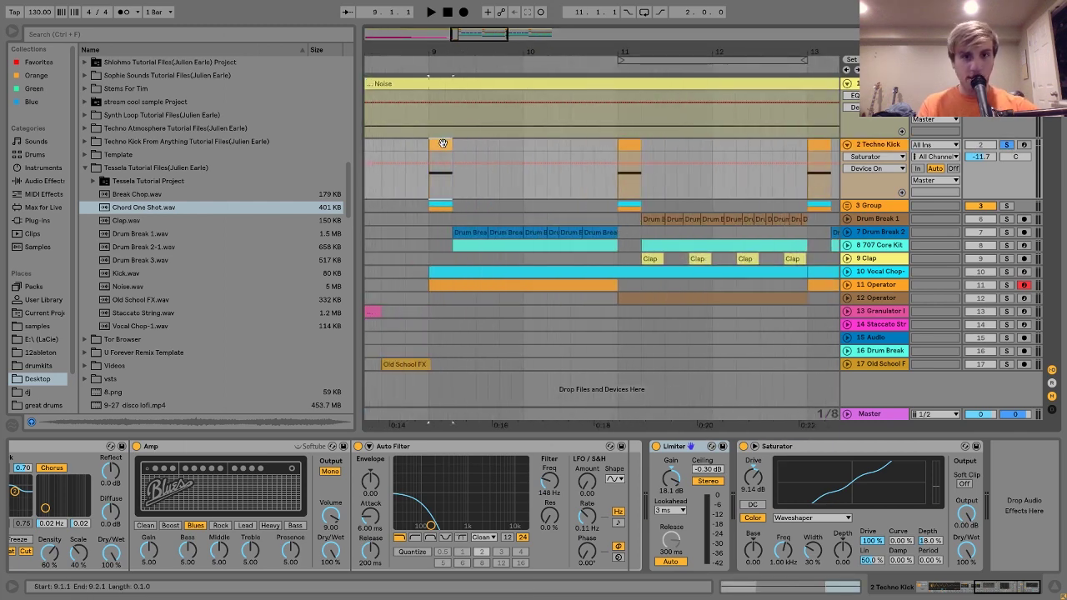
key("space")
key("space")
- Examine the two Kick chains in the Techno Kick's Instrument Rack, ending on the first chain
scroll(478, 493, "up", 2)
scroll(477, 492, "up", 4)
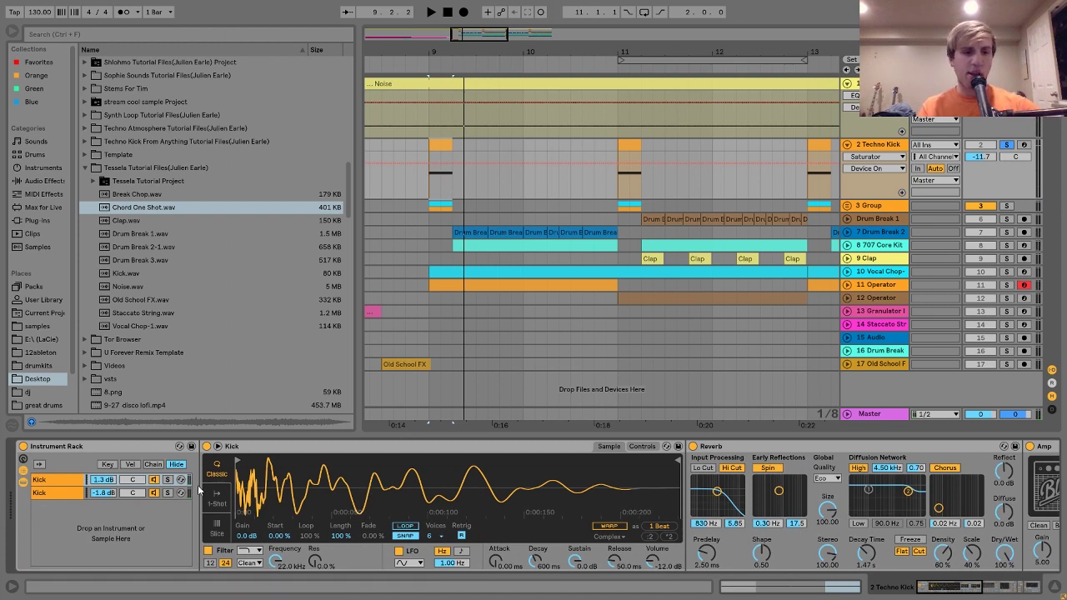
left_click(59, 491)
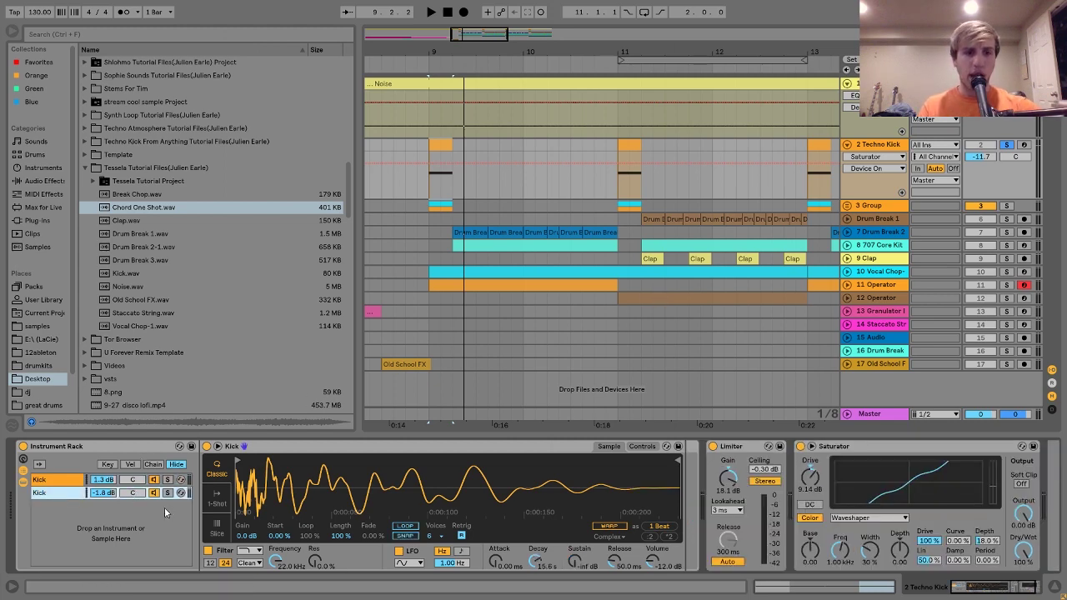
left_click(61, 481)
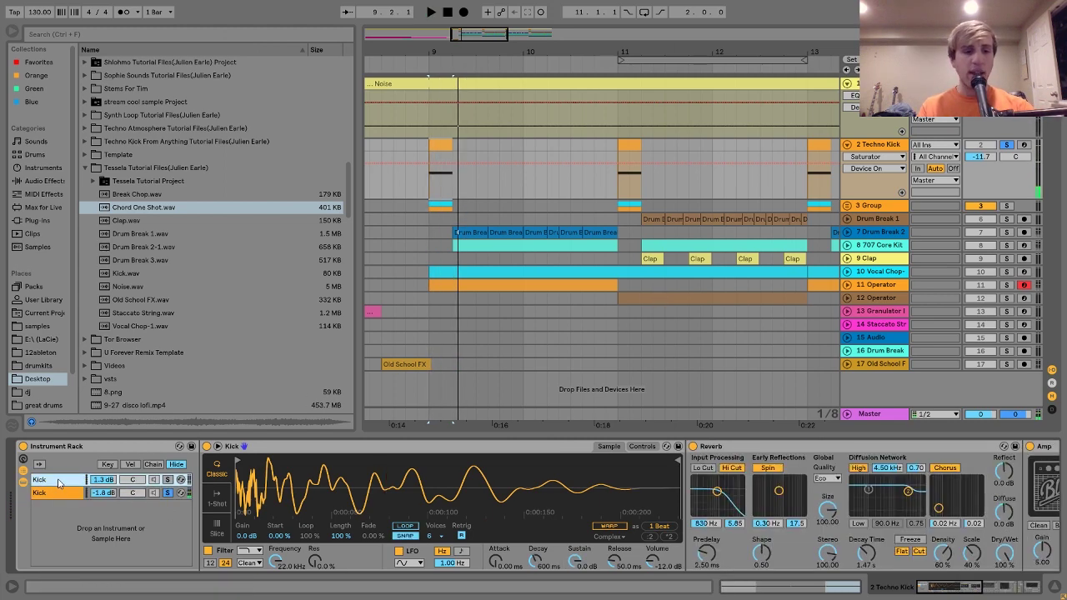
- Bypass the Auto Filter and Amp on the first Kick chain and listen to the kick through its Reverb
scroll(539, 498, "down", 5)
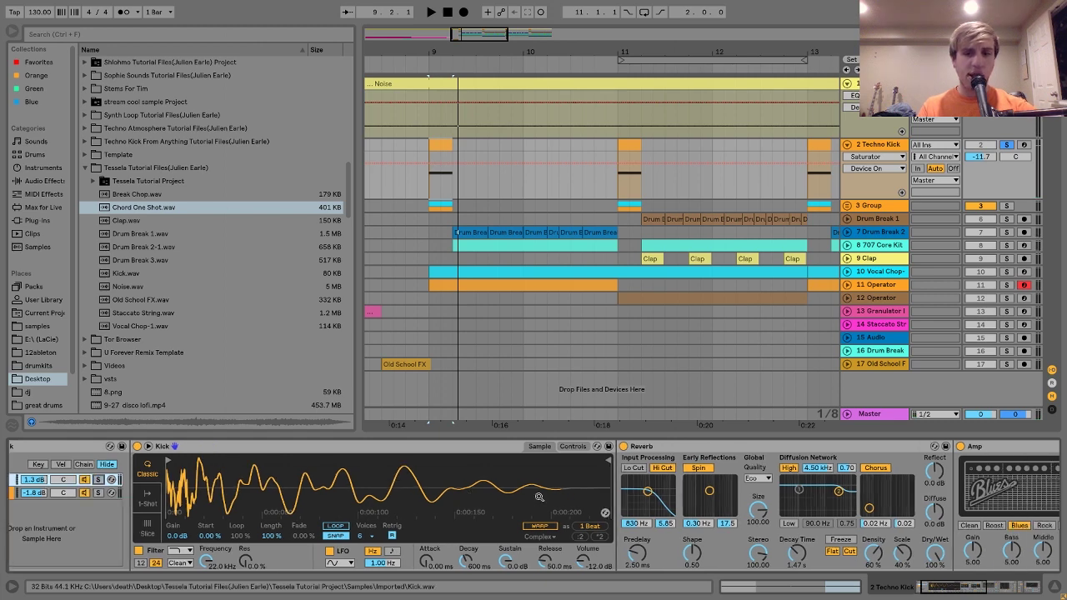
scroll(539, 498, "up", 2)
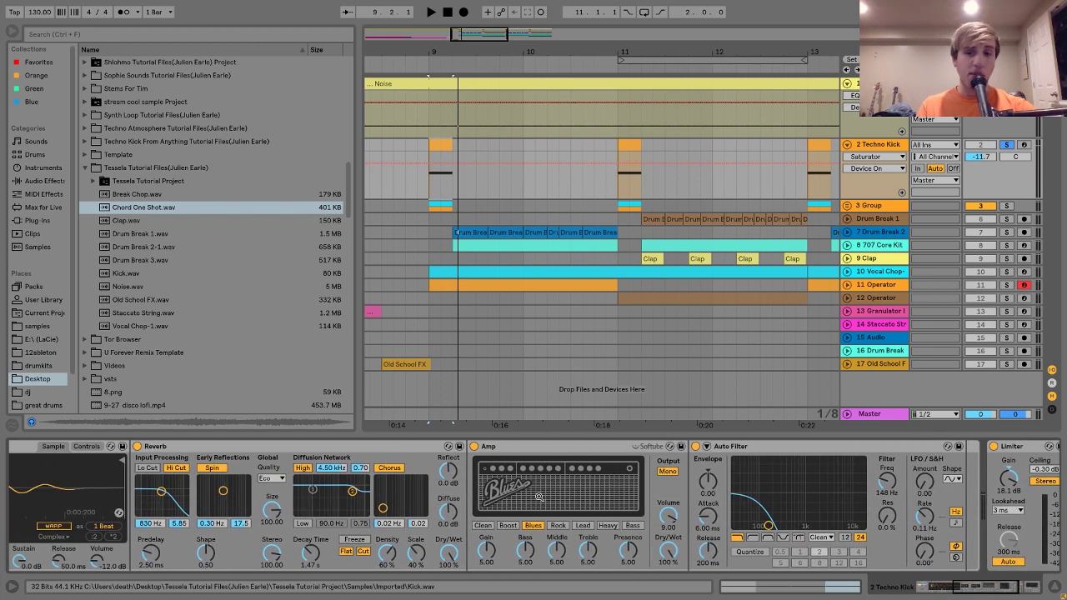
left_click(695, 448)
scroll(695, 448, "up", 5)
left_click(809, 446)
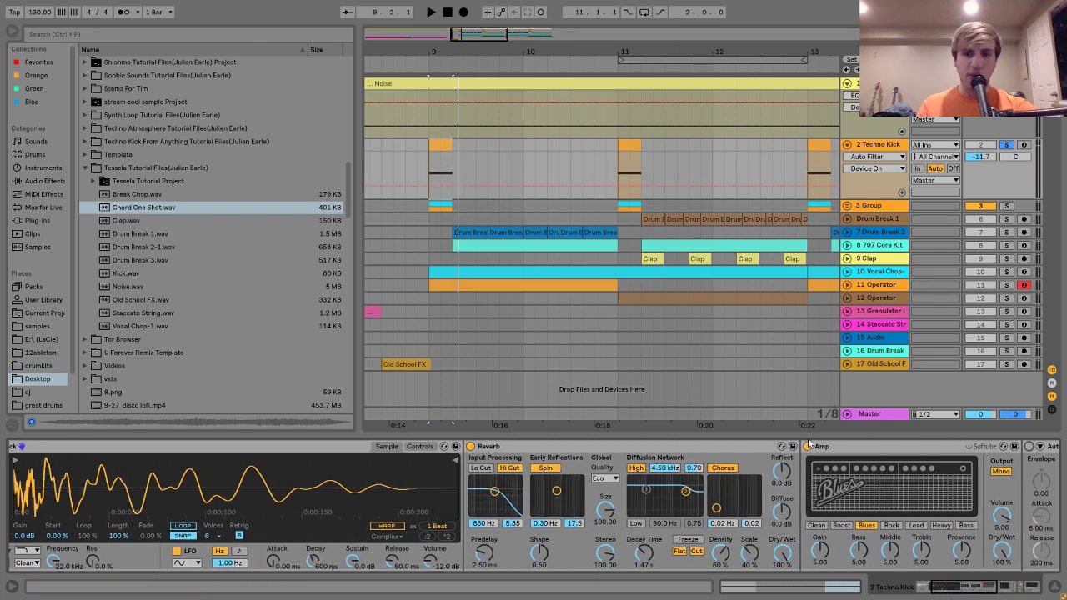
key("space")
key("space")
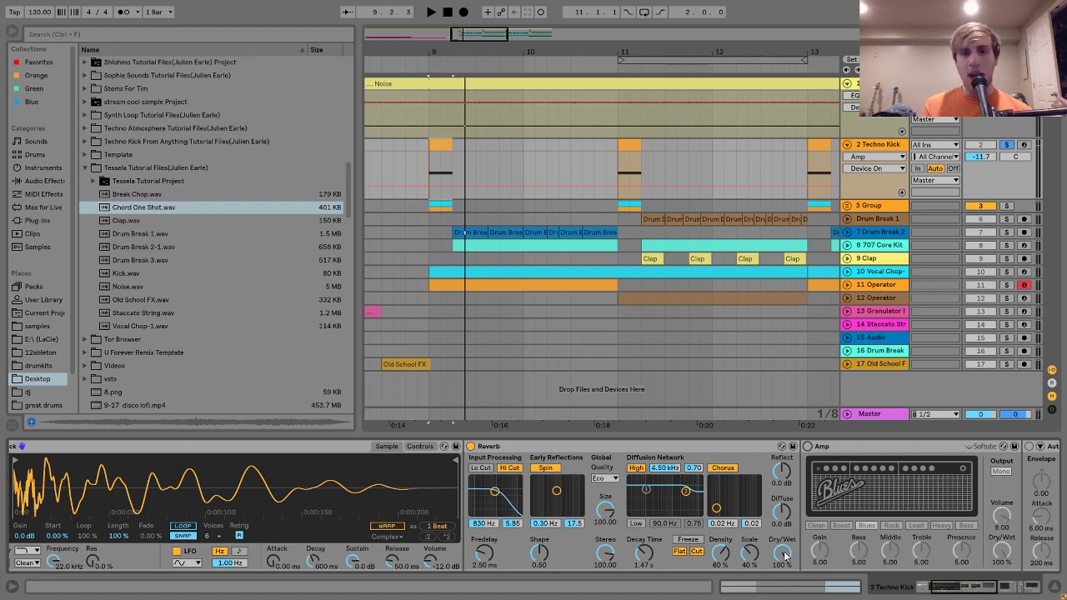
- Re-enable the Amp and the Auto Filter one after the other, listening to the kick after each
scroll(782, 554, "right", 3)
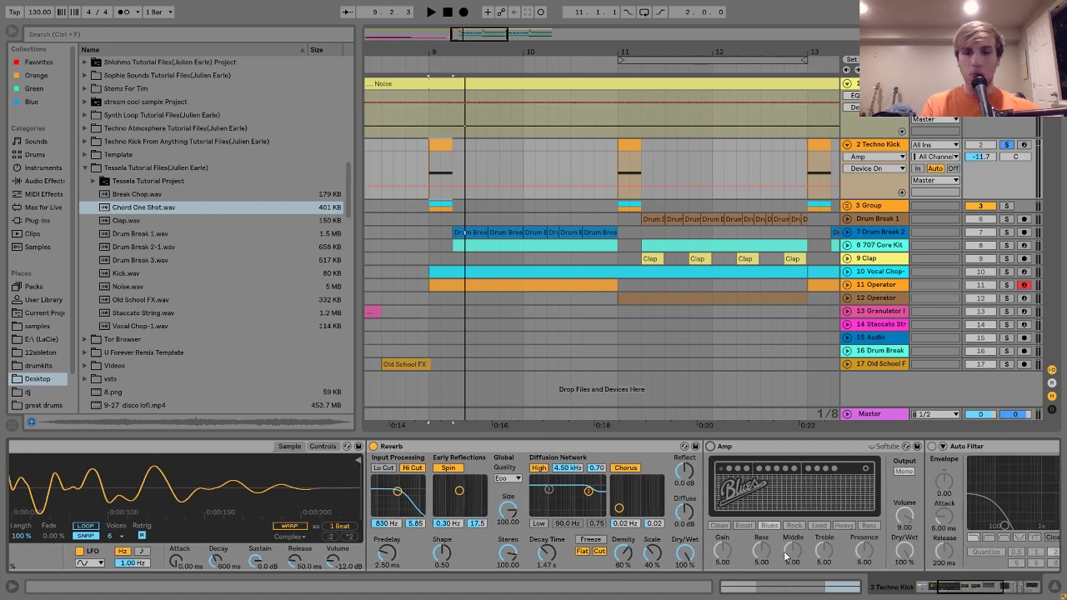
left_click(635, 448)
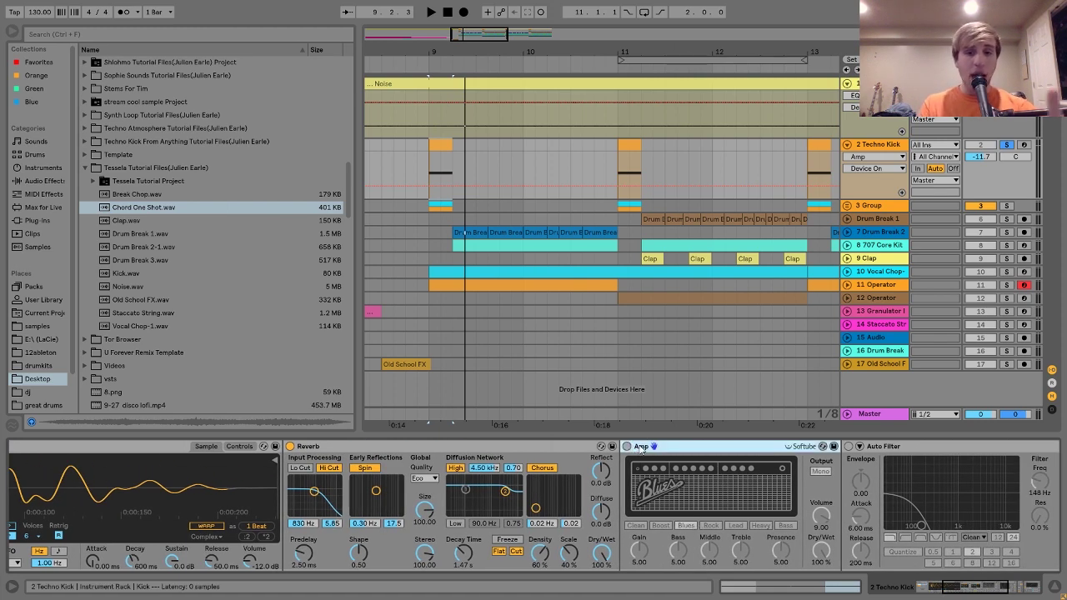
left_click(627, 446)
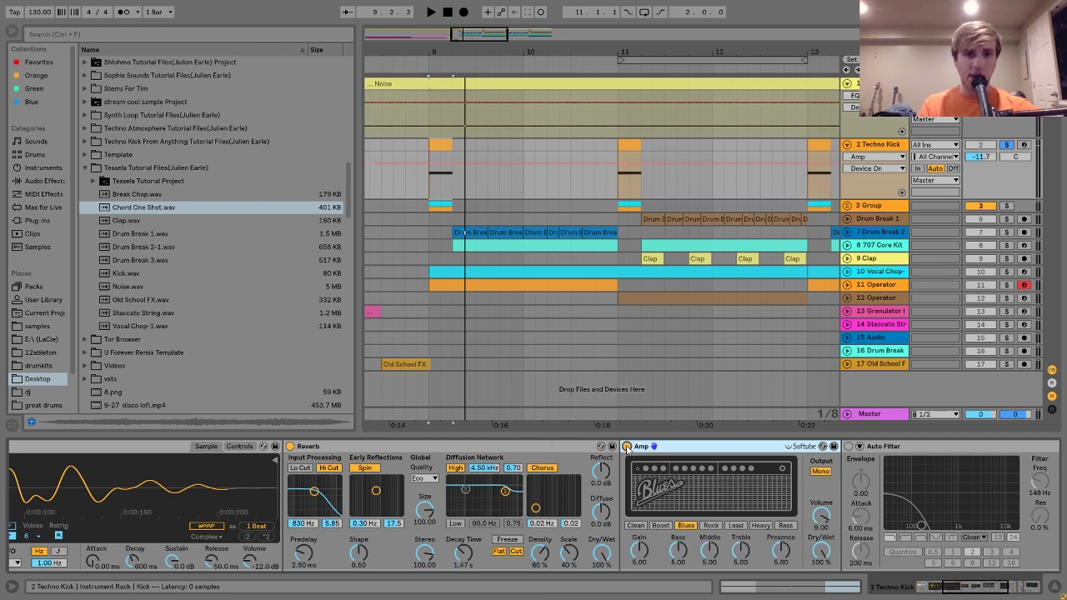
scroll(626, 448, "right", 2)
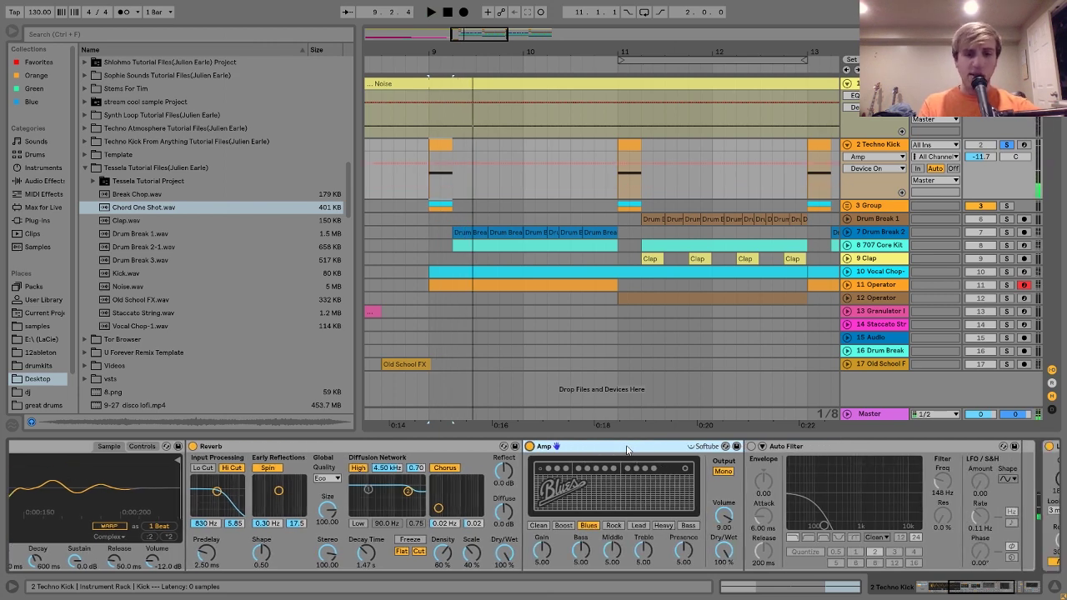
scroll(626, 449, "right", 2)
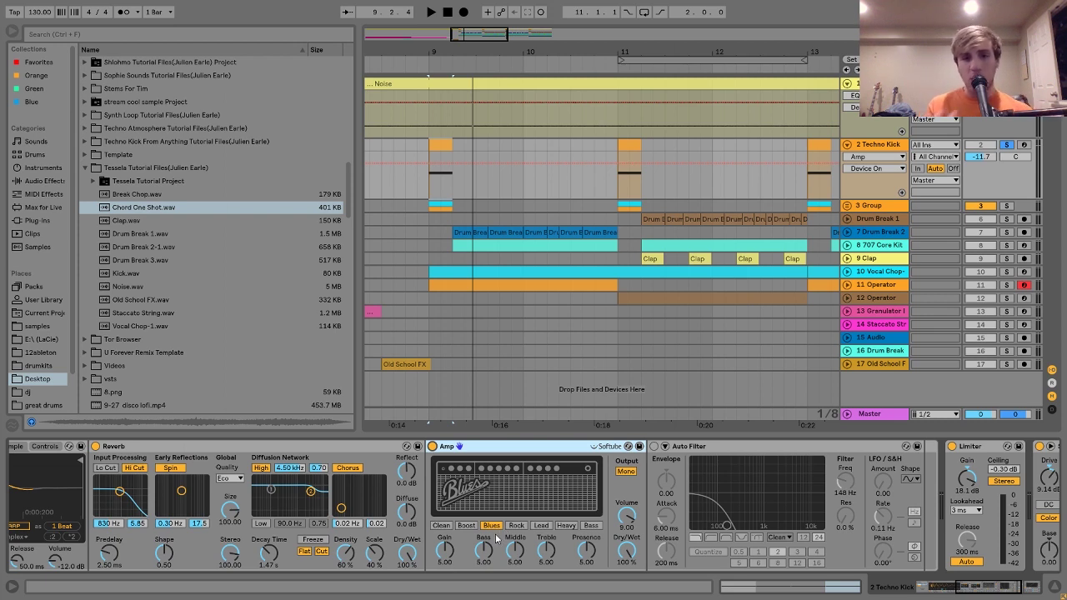
left_click(654, 453)
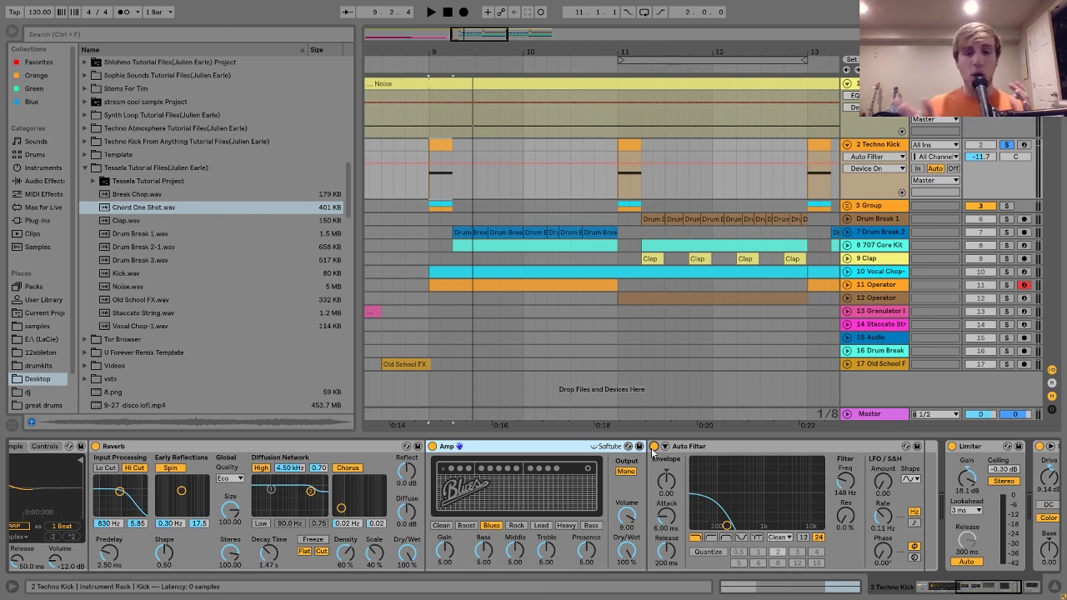
key("space")
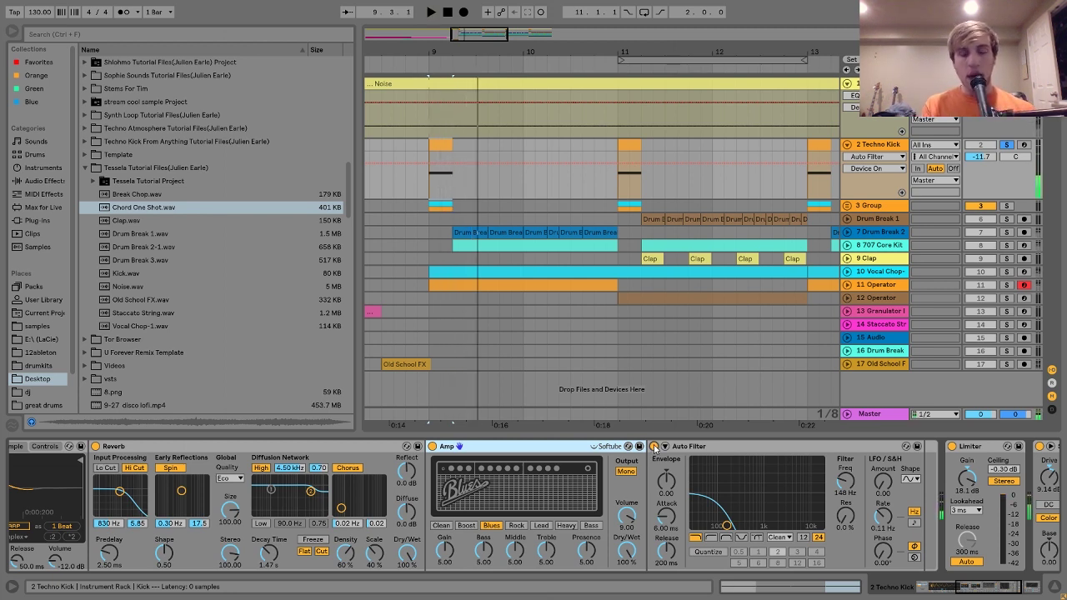
- Bypass the Saturator and Limiter that follow the Instrument Rack and listen to the kick without them
scroll(655, 447, "right", 5)
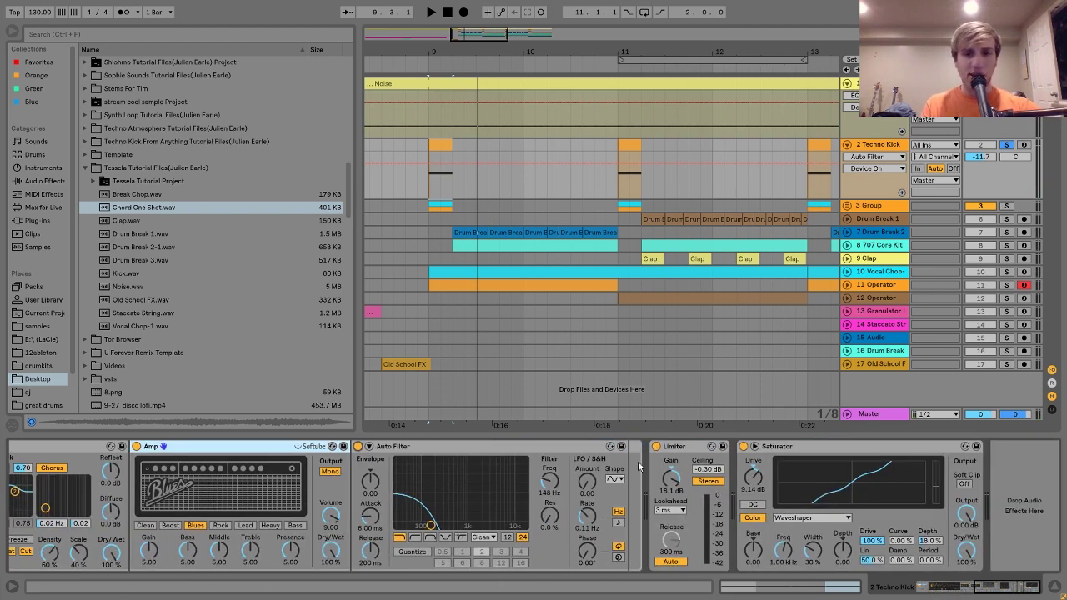
scroll(636, 450, "left", 10)
scroll(636, 450, "right", 8)
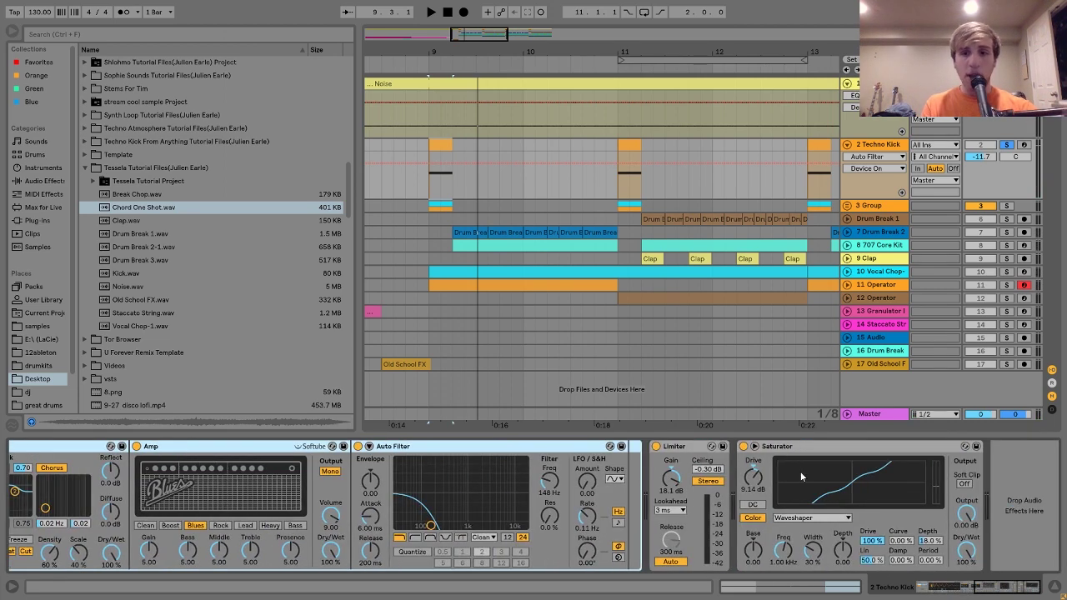
left_click(688, 457)
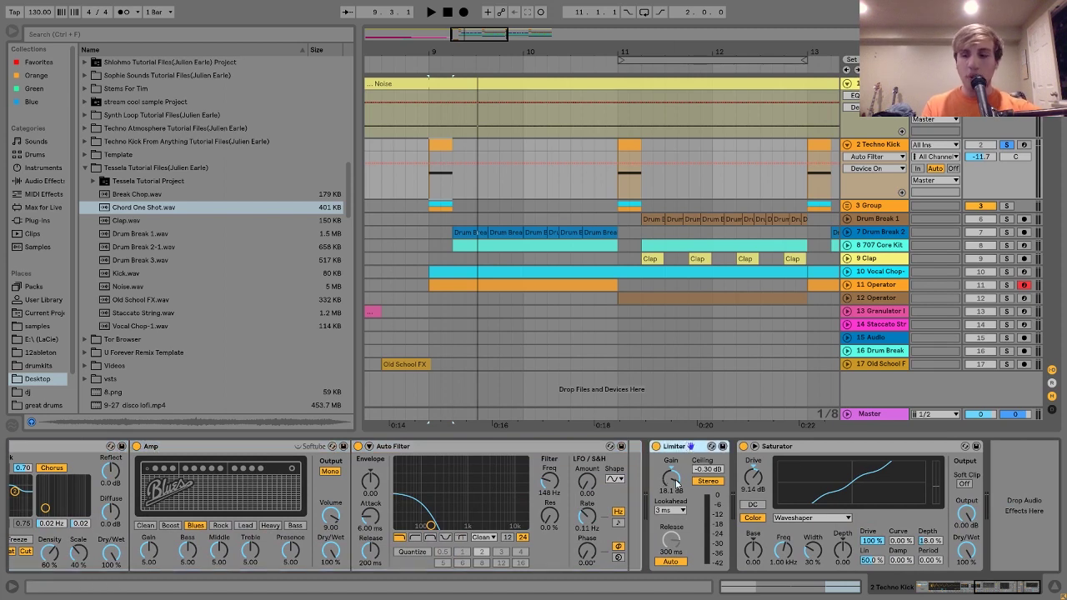
left_click(743, 446)
left_click(656, 447)
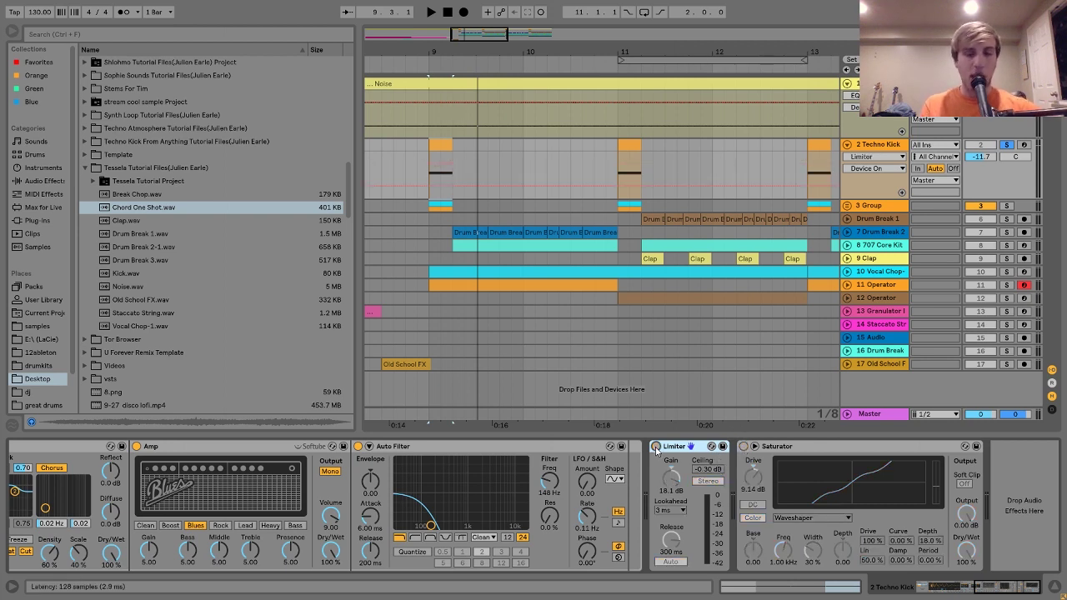
key("space")
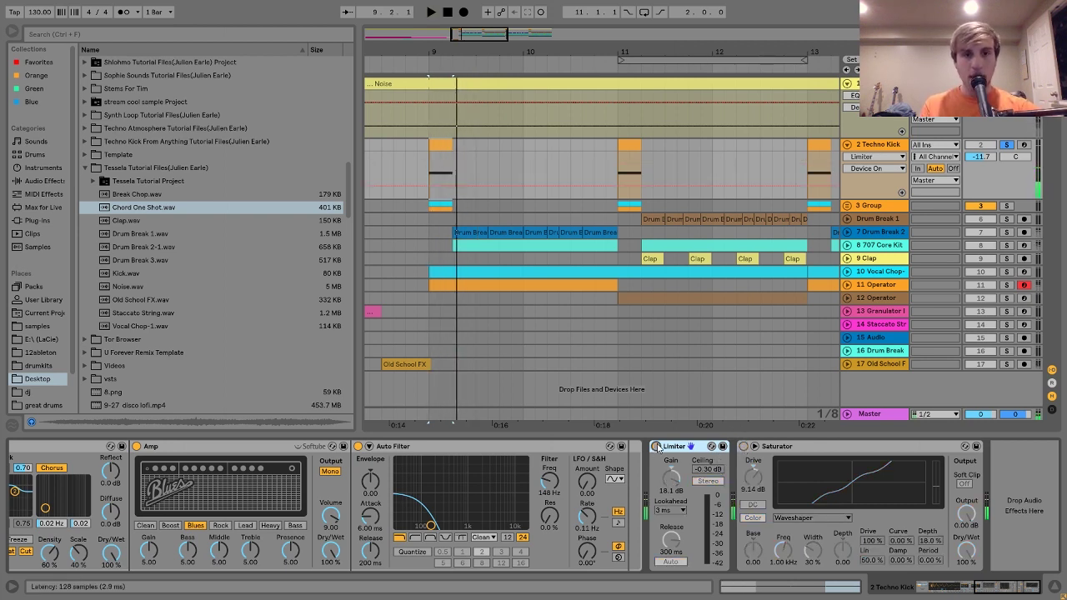
- Re-enable the Limiter and Saturator on the Techno Kick track and play the kick through the full chain
left_click(656, 447)
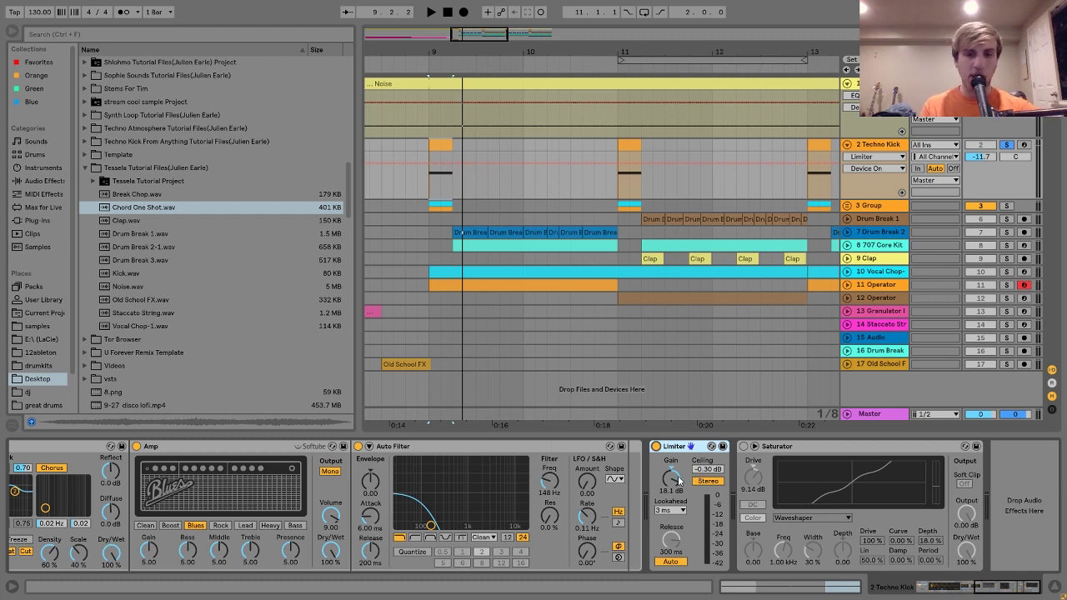
left_click(743, 446)
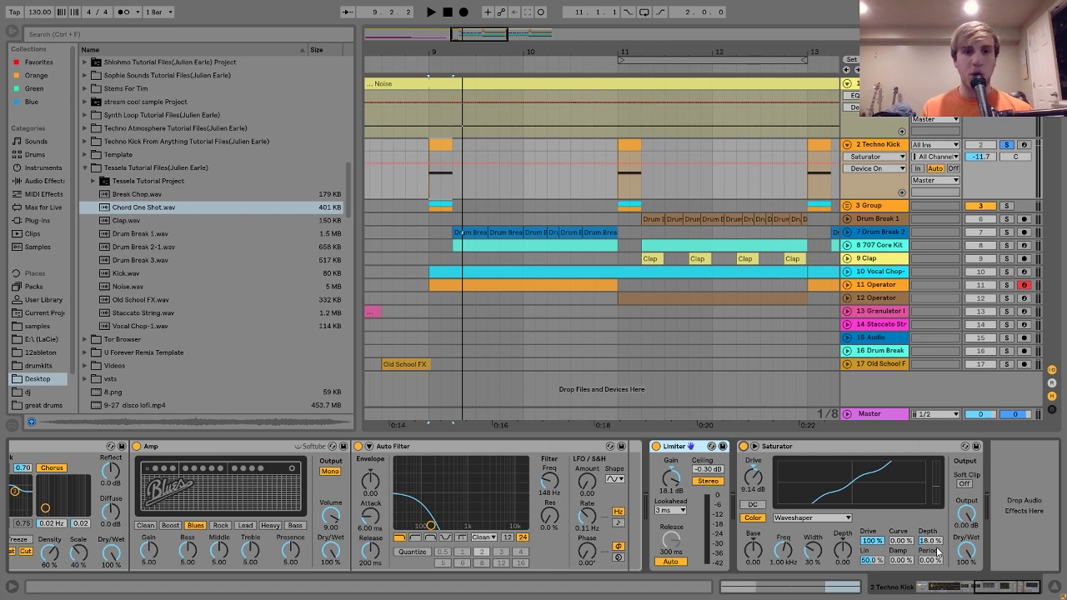
key("space")
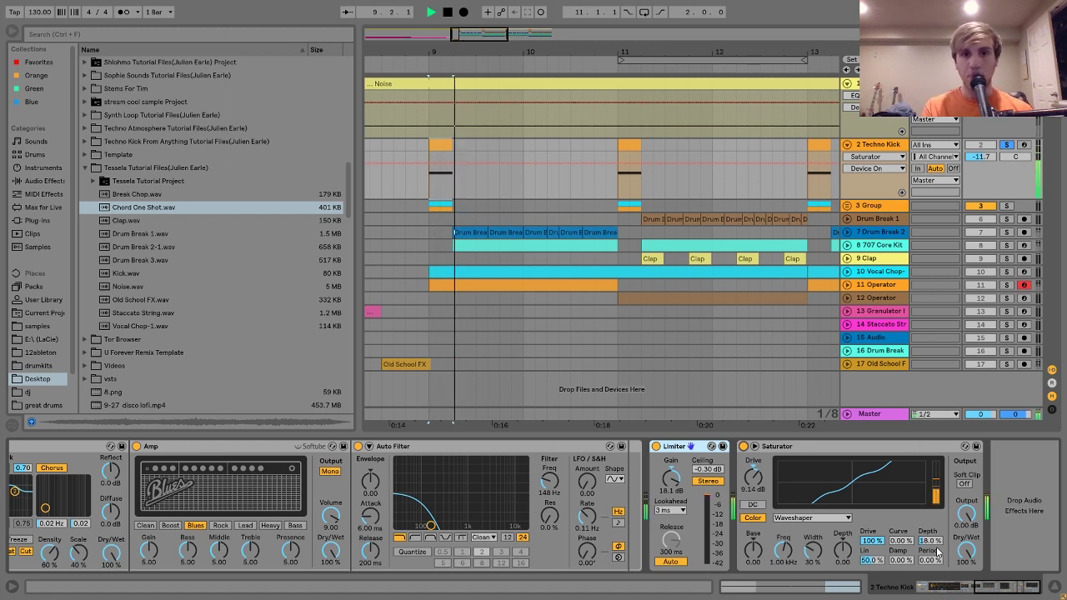
- Select the 3 Group track, solo it and listen to its sound at bar 9
left_click(872, 206)
left_click(848, 206)
left_click(848, 206)
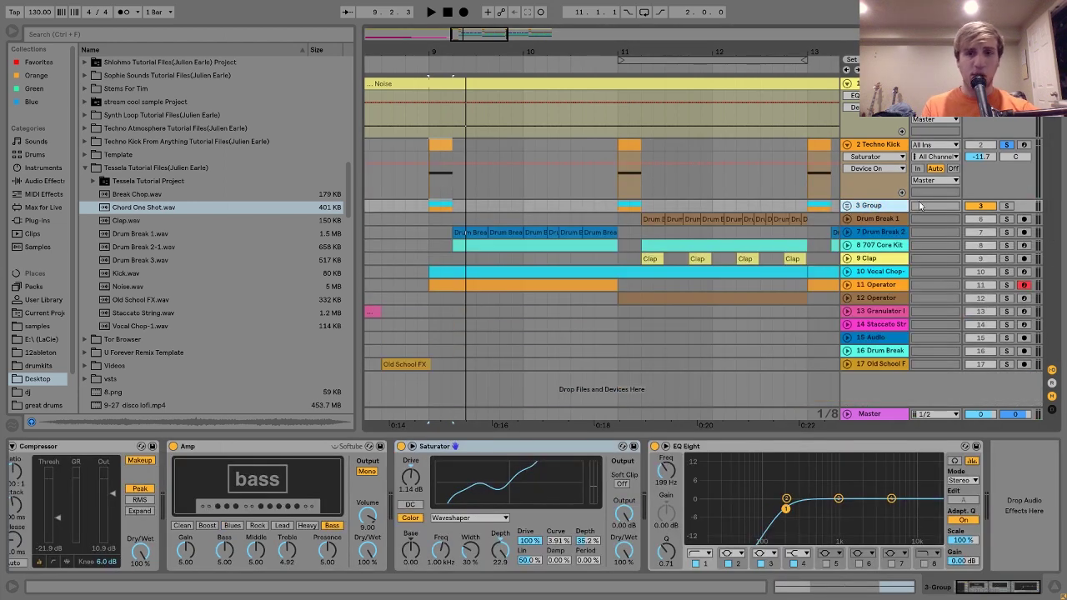
left_click(1008, 206)
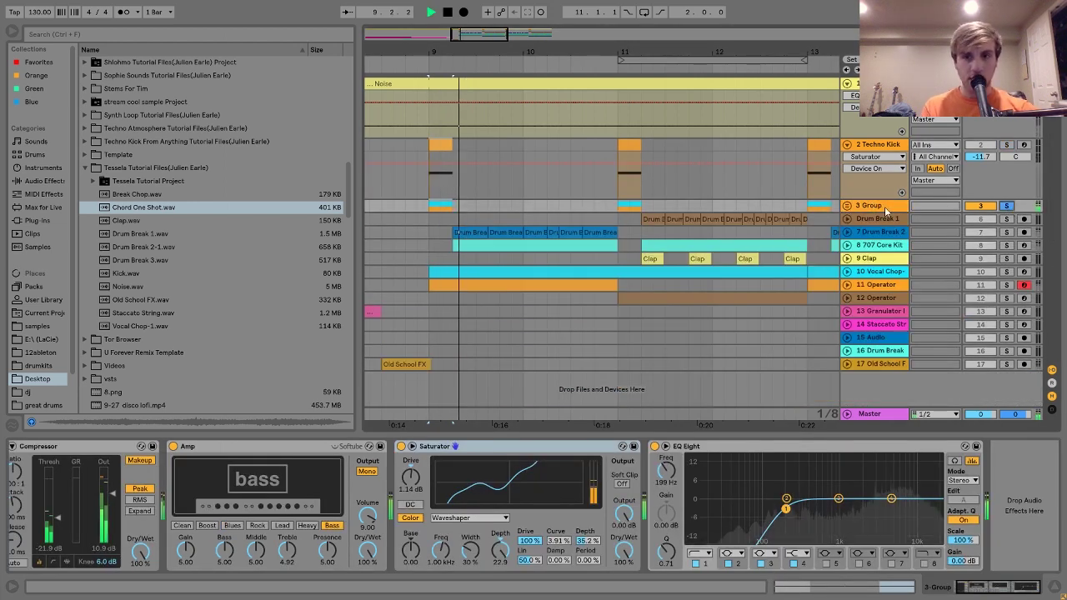
- Unfold the 3 Group track, select the 4 Operator clip at bar 9 and solo that track for listening
left_click(848, 206)
scroll(450, 263, "down", 2)
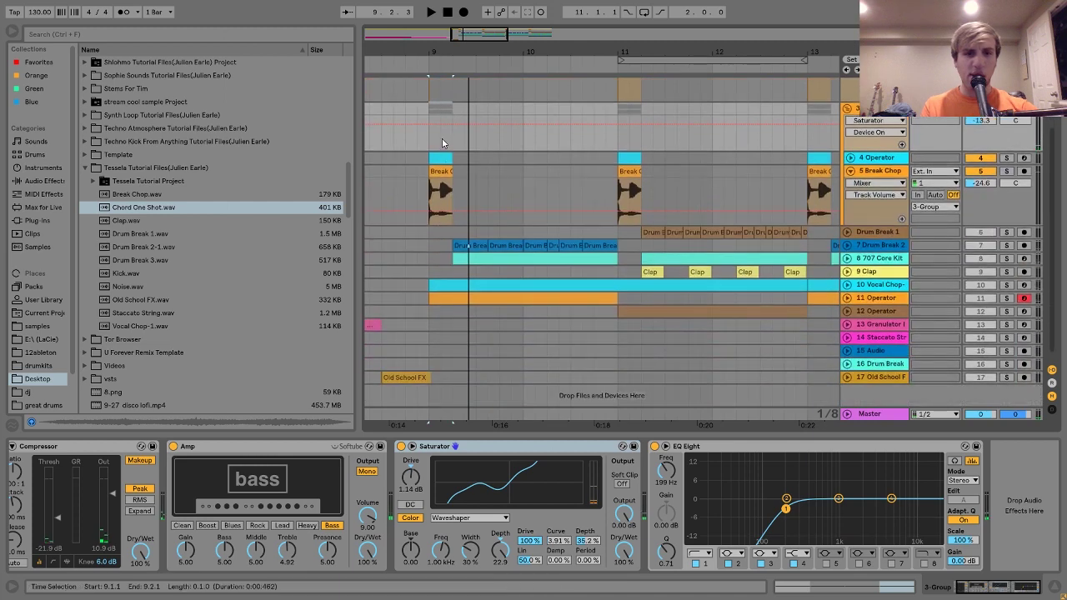
left_click(441, 158)
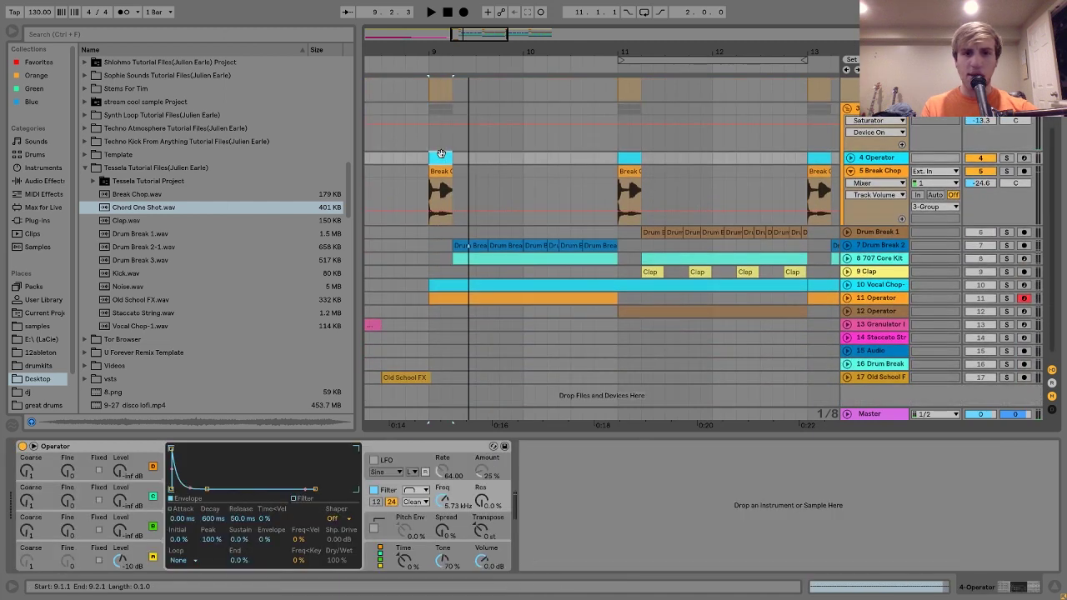
left_click(1006, 158)
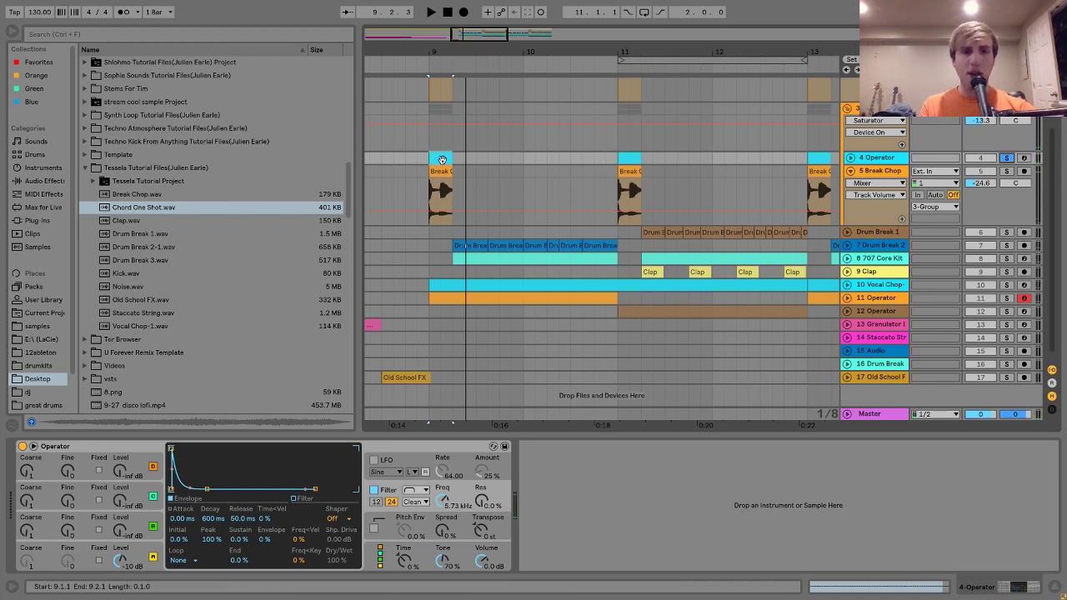
- Examine the oscillator A settings and the filter section of the Operator instrument on the 4 Operator track
left_click(131, 556)
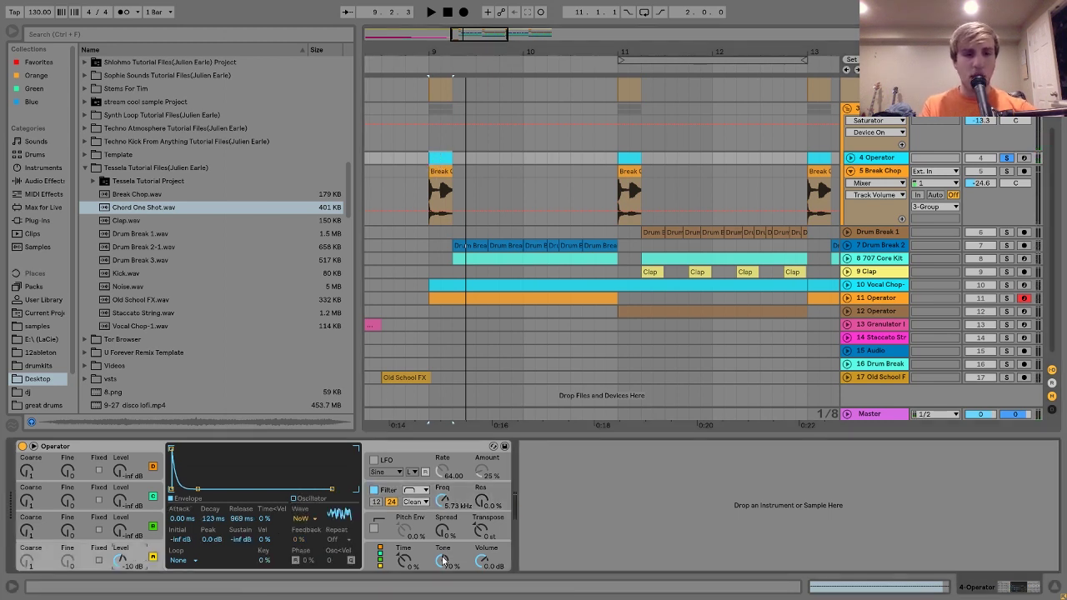
left_click(395, 498)
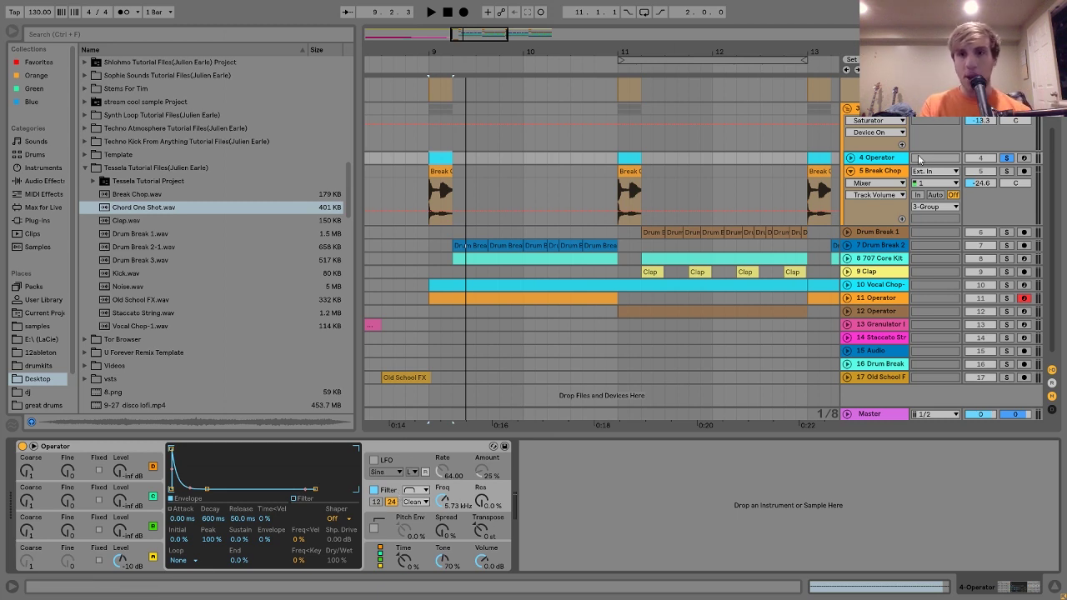
- Solo the 5 Break Chop track and audition the original Break Chop.wav sample from the browser
left_click(880, 171)
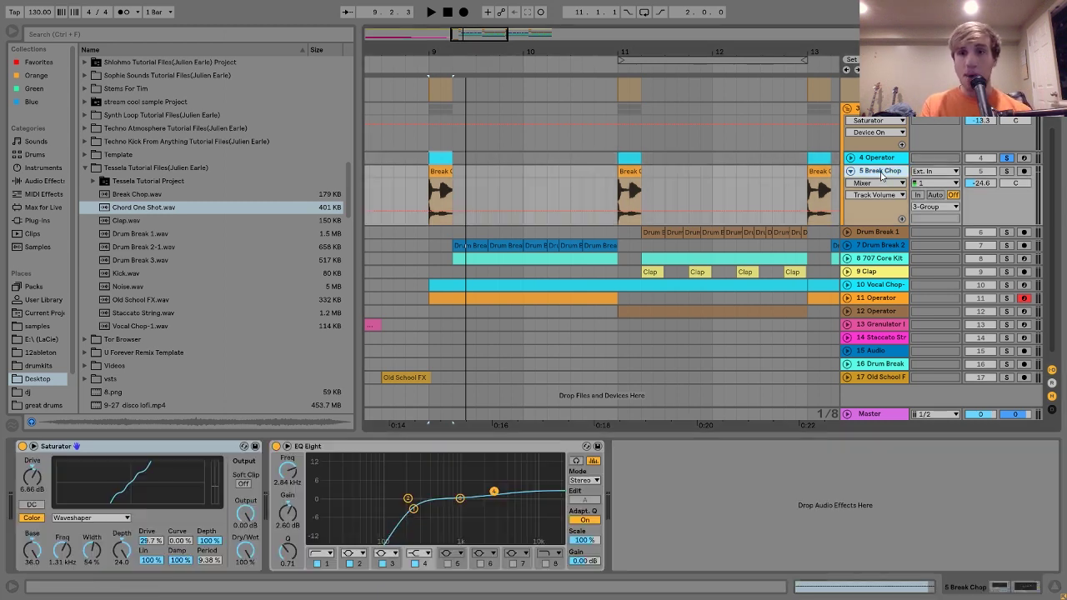
left_click(1007, 171)
left_click(898, 175)
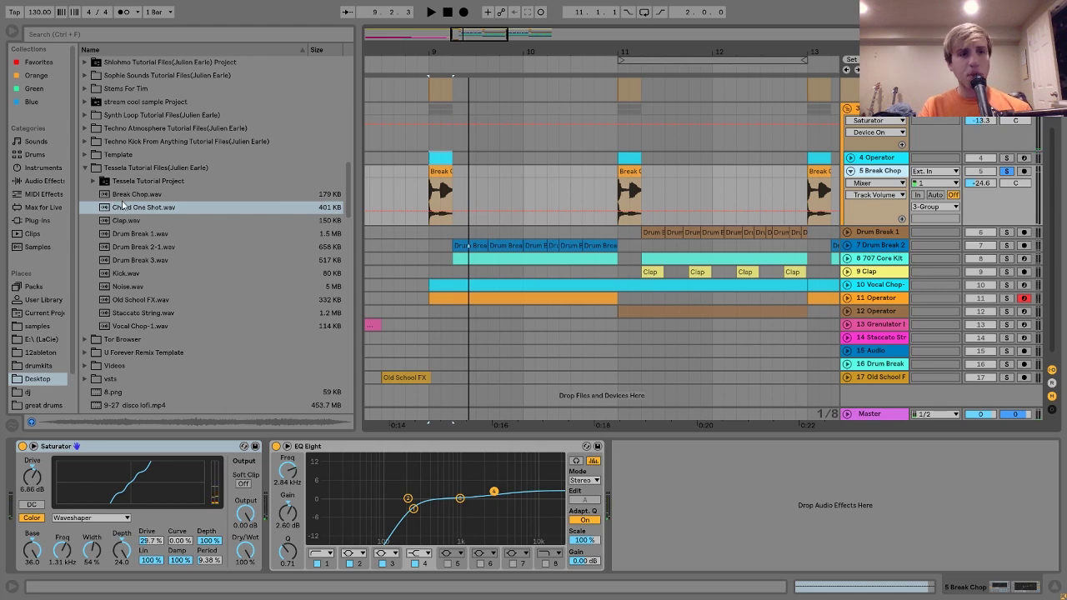
left_click(122, 196)
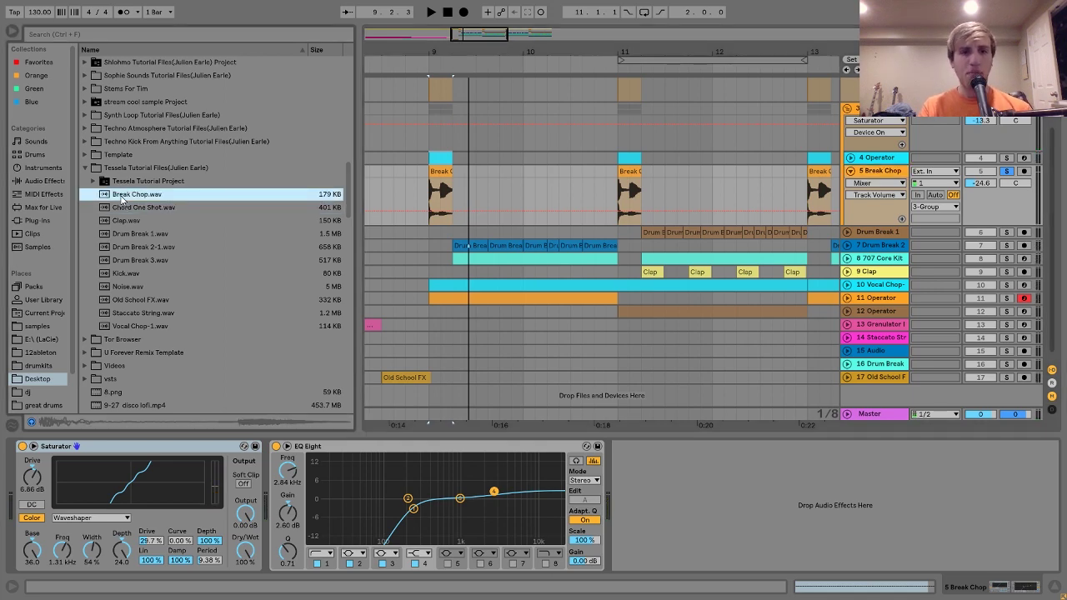
- Open the Break Chop clip at bar 9 and examine its transposition and the warp marker at 1.1.3
double_click(442, 171)
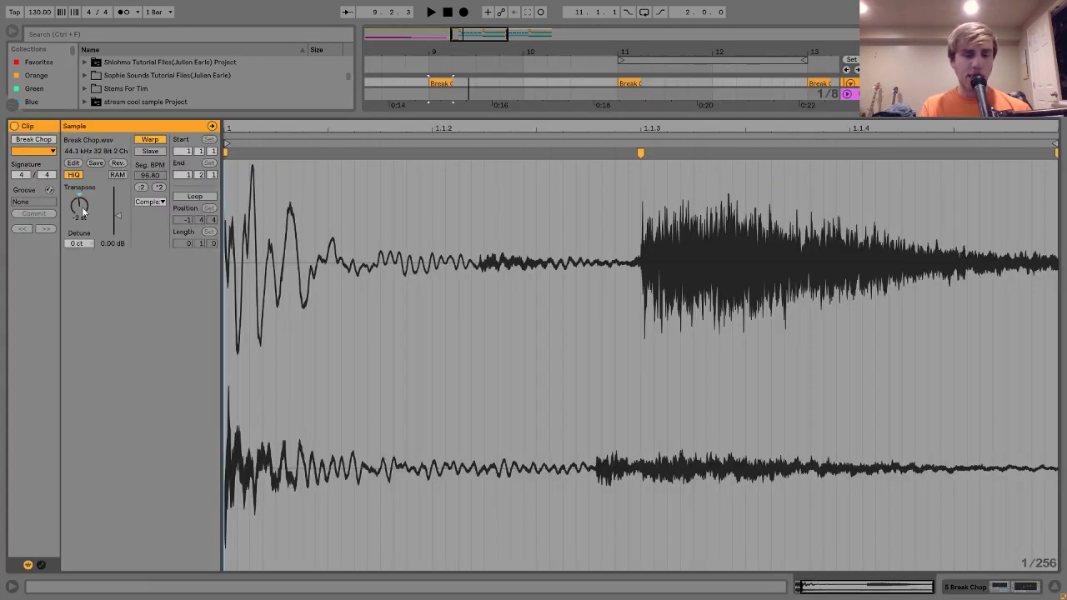
left_click(641, 153)
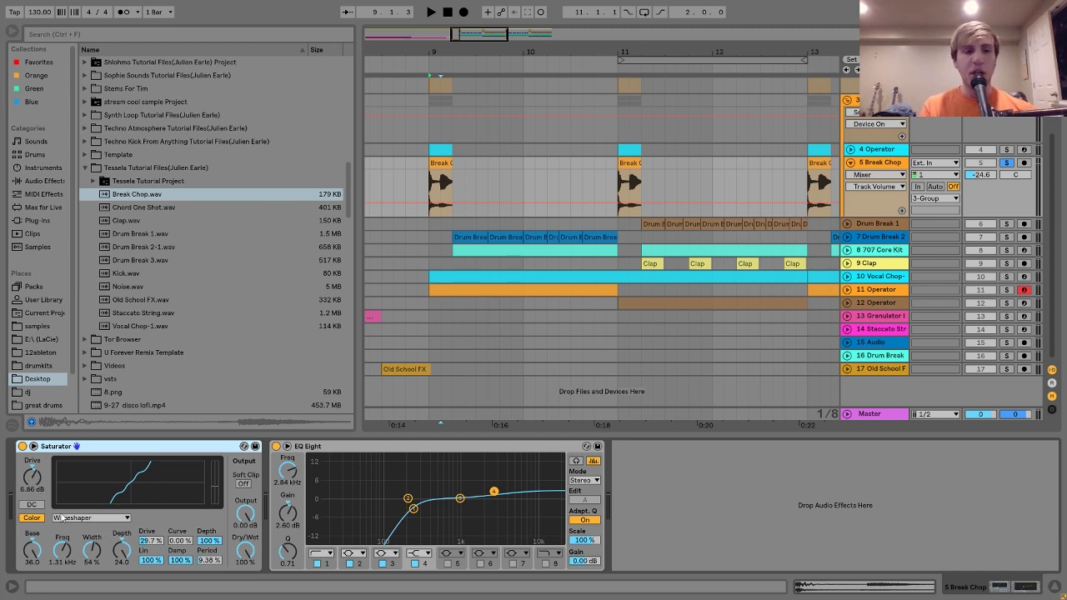
- Bypass the Saturator on the 5 Break Chop track, play the chop from bar 9, and re-enable the Saturator for comparison
left_click(23, 446)
key("space")
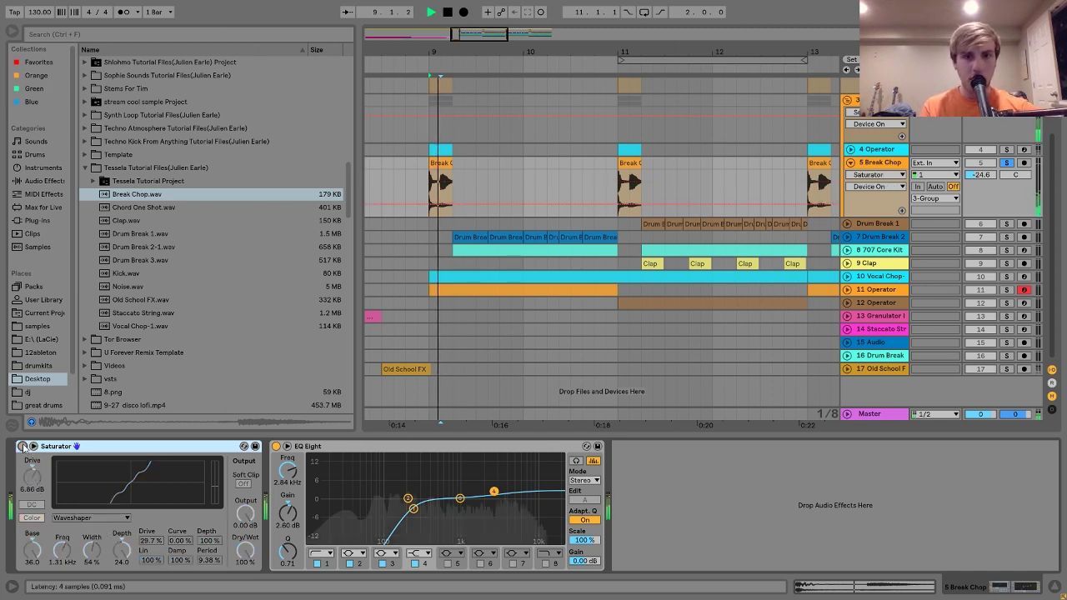
left_click(22, 446)
key("space")
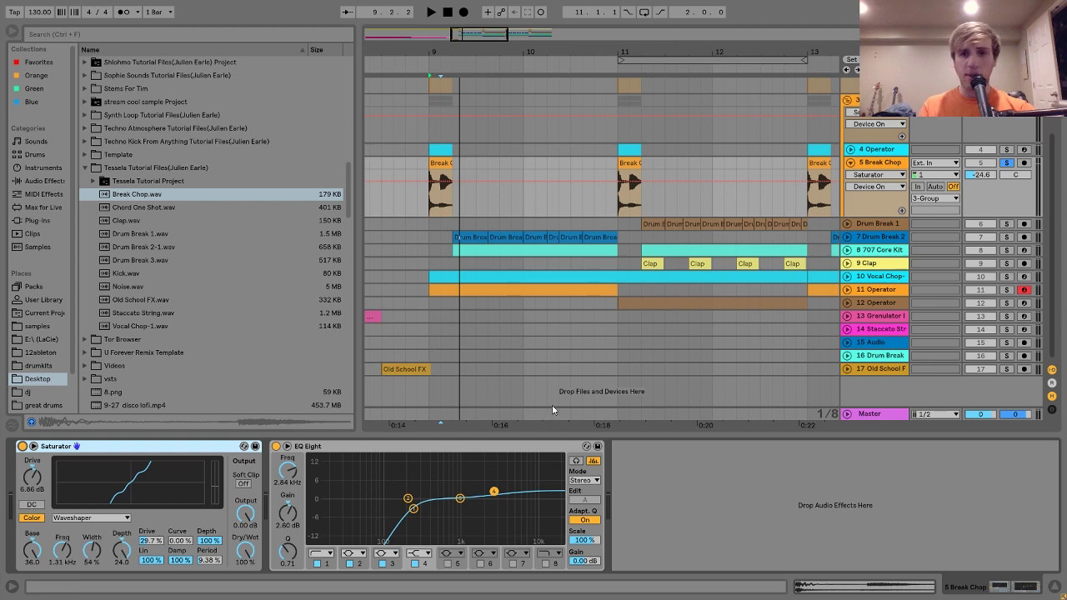
- Select the 3 Group track, look over its effect chain from the Compressor onward and solo the group
left_click(877, 100)
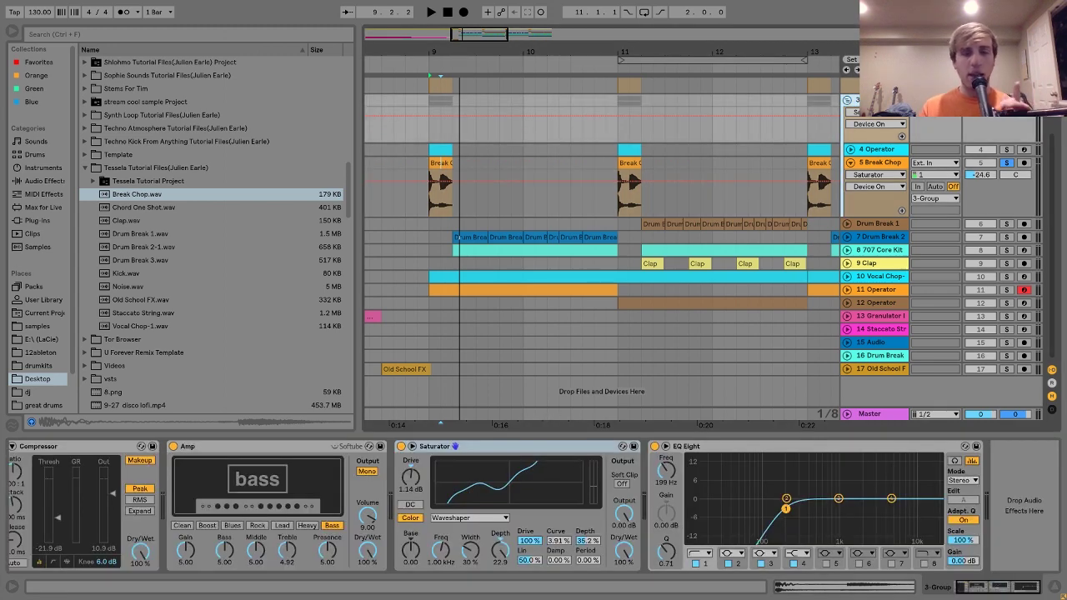
scroll(627, 475, "left", 1)
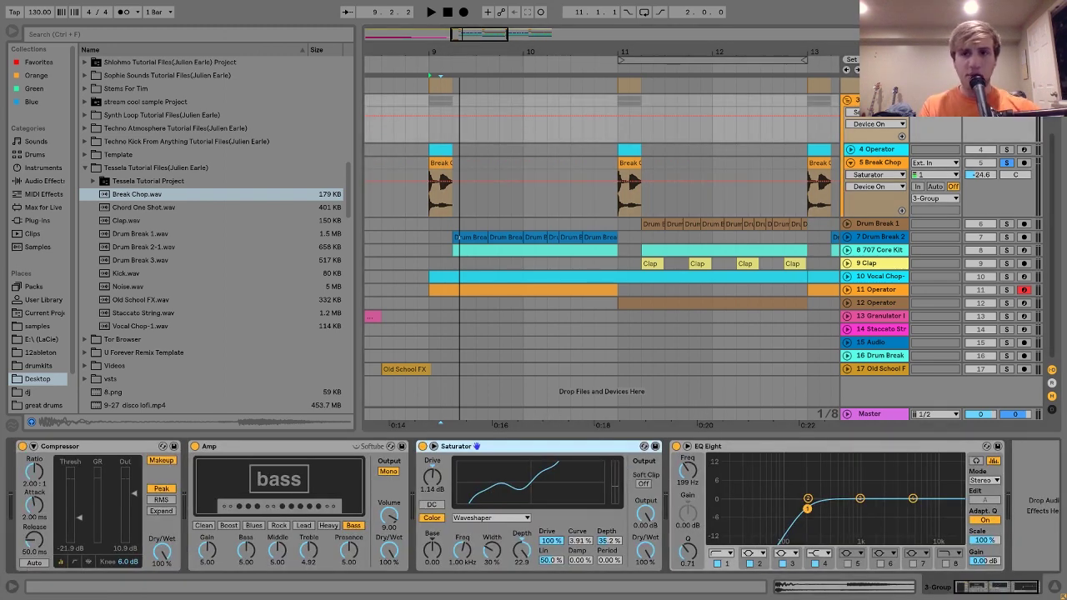
left_click(1007, 100)
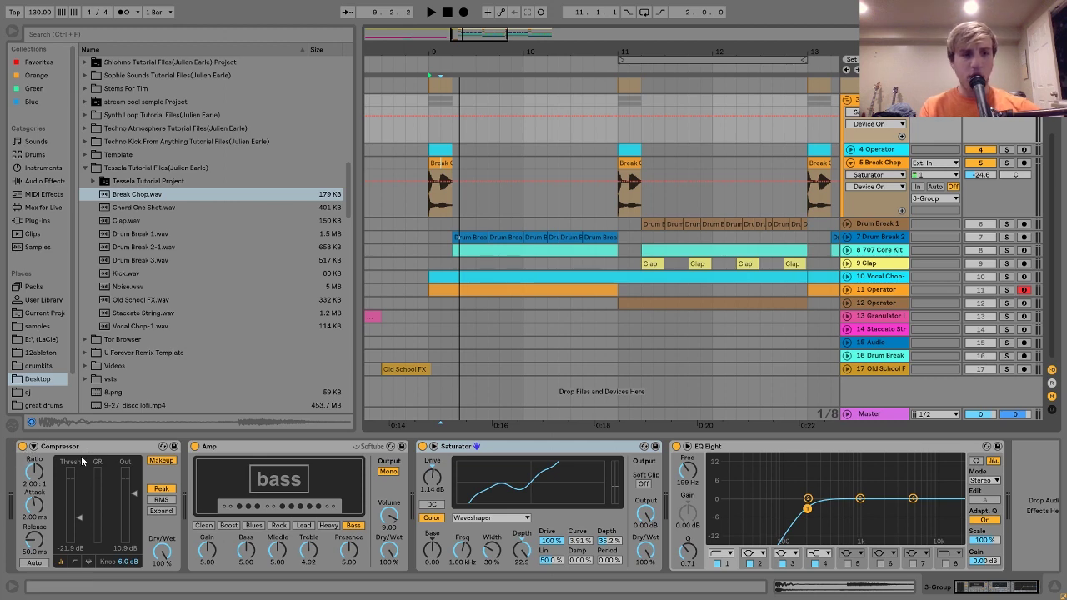
scroll(451, 226, "up", 3)
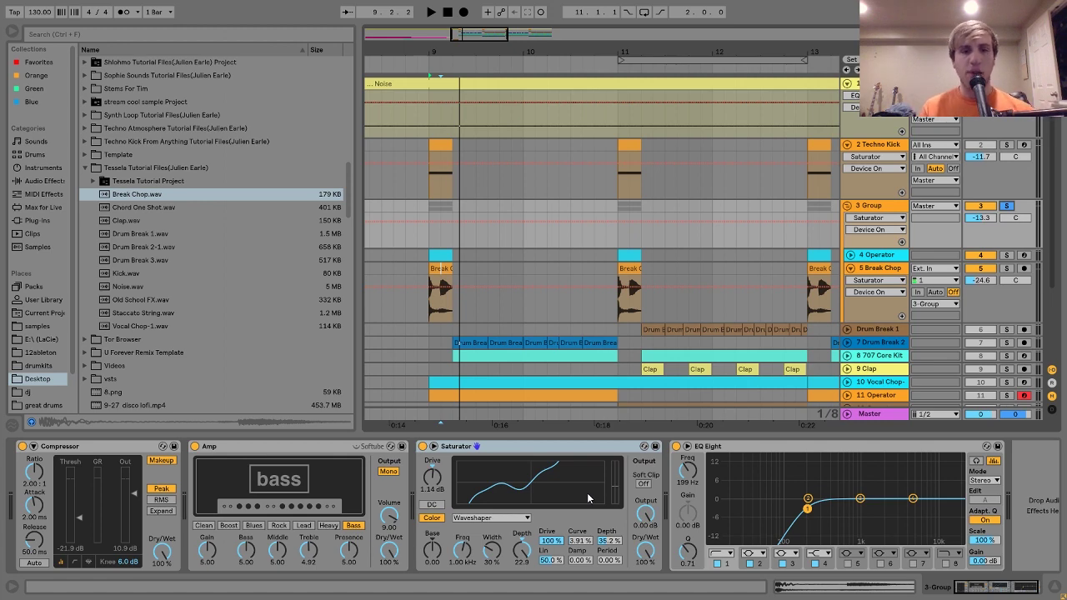
- Play the 3 Group track from bar 9 with its Amp bypassed and re-enabled to compare the sound
left_click(430, 255)
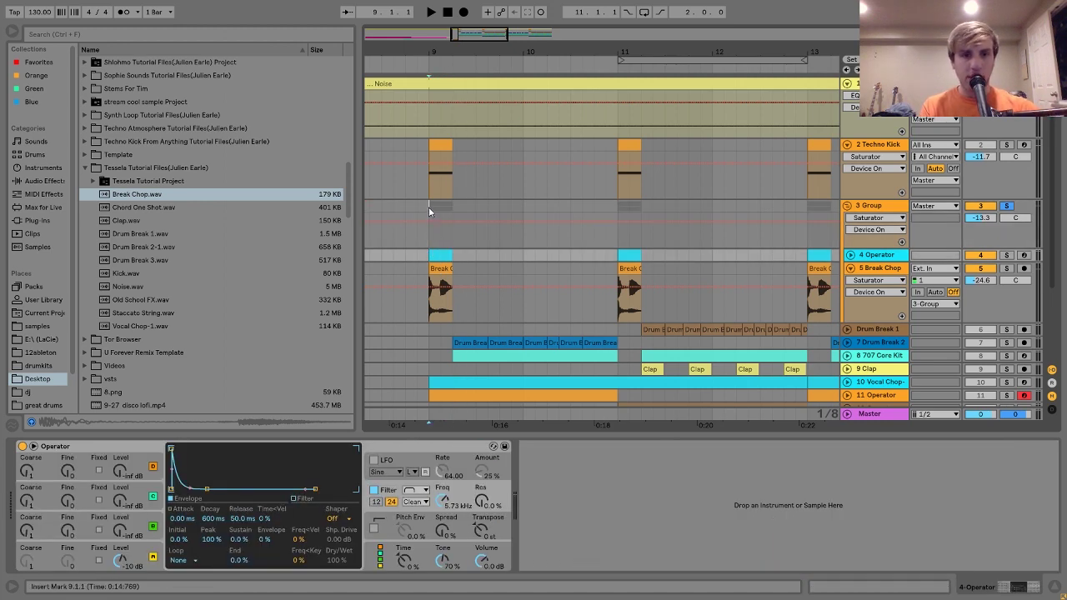
left_click(429, 211)
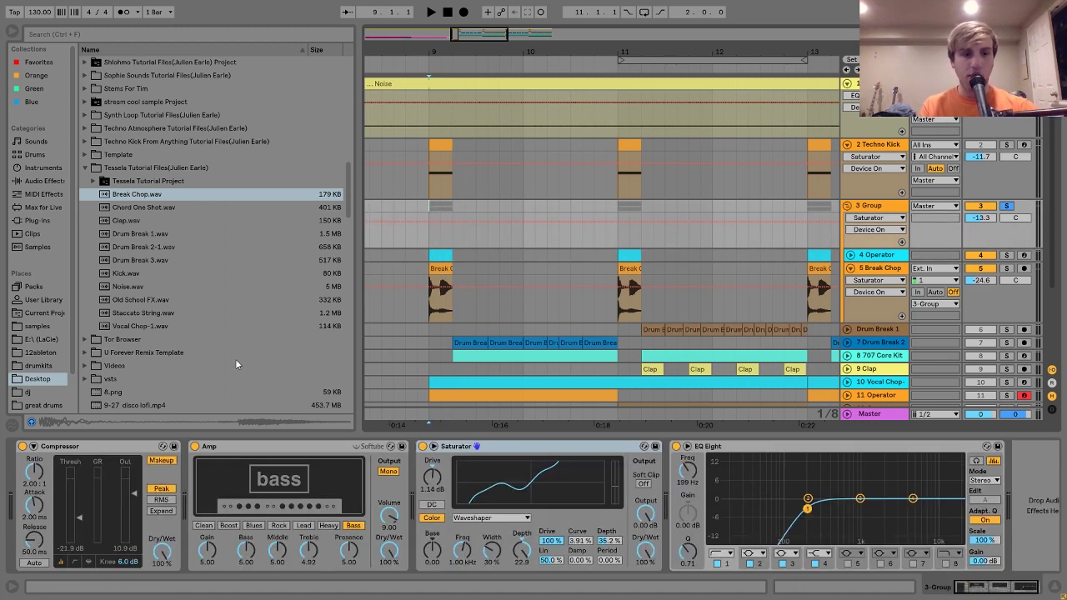
left_click(278, 444)
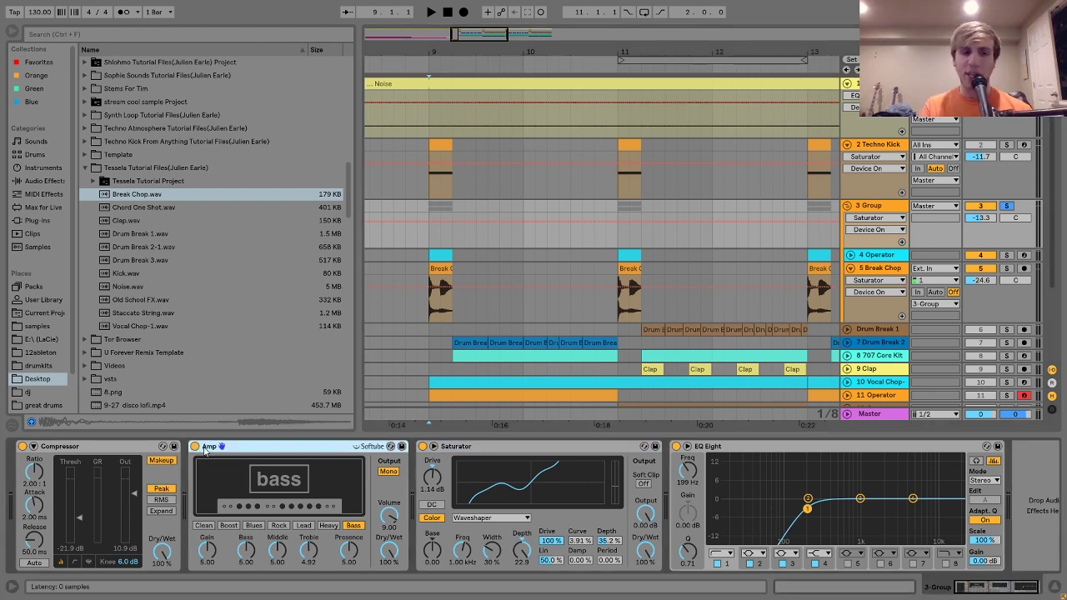
left_click(195, 447)
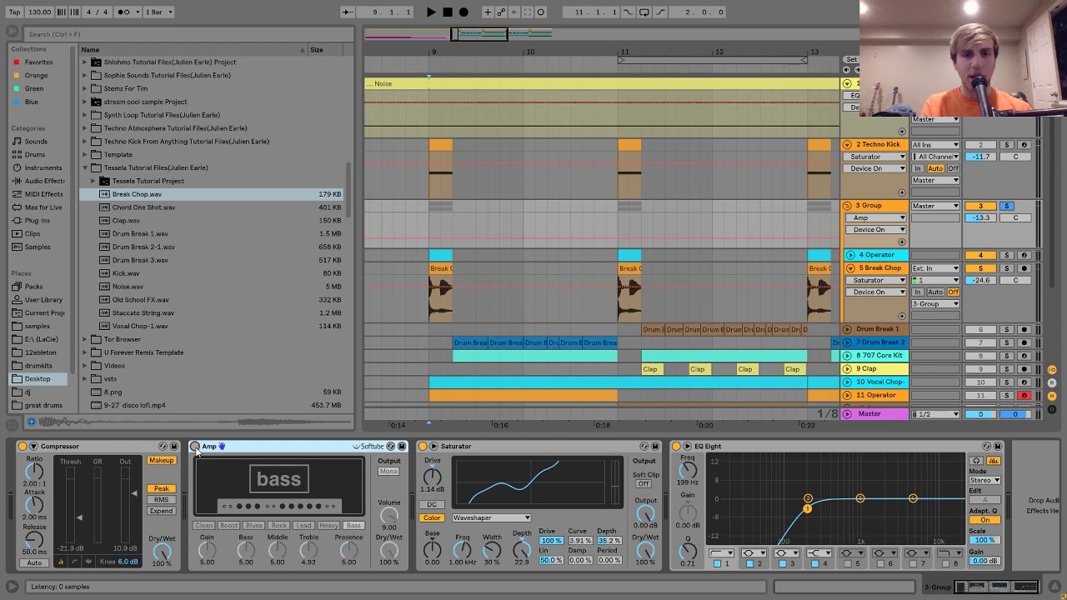
key("space")
key("space")
left_click(195, 447)
key("space")
key("space")
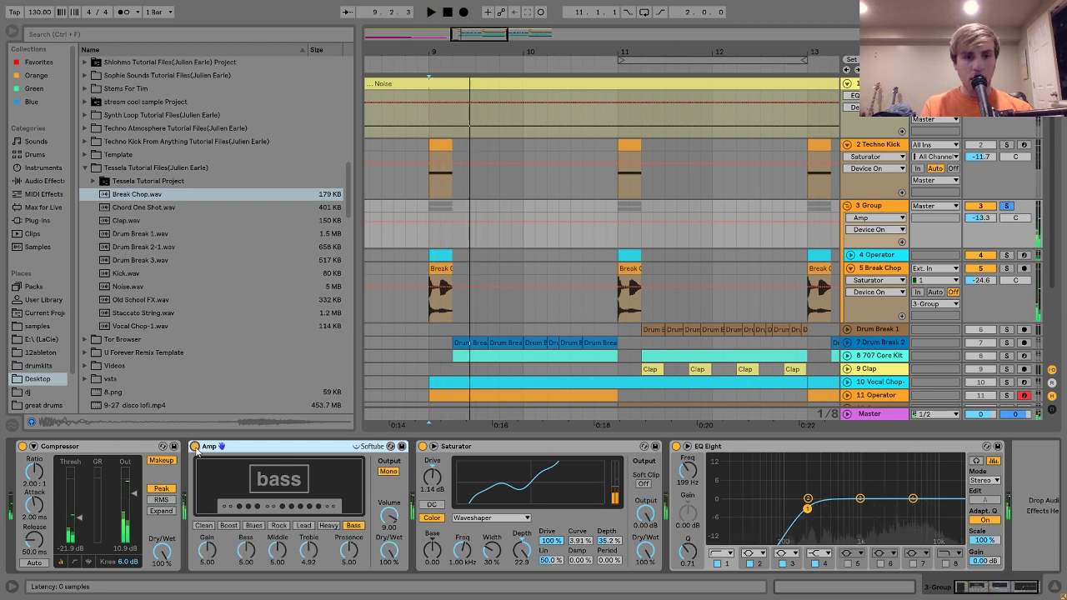
key("space")
key("space")
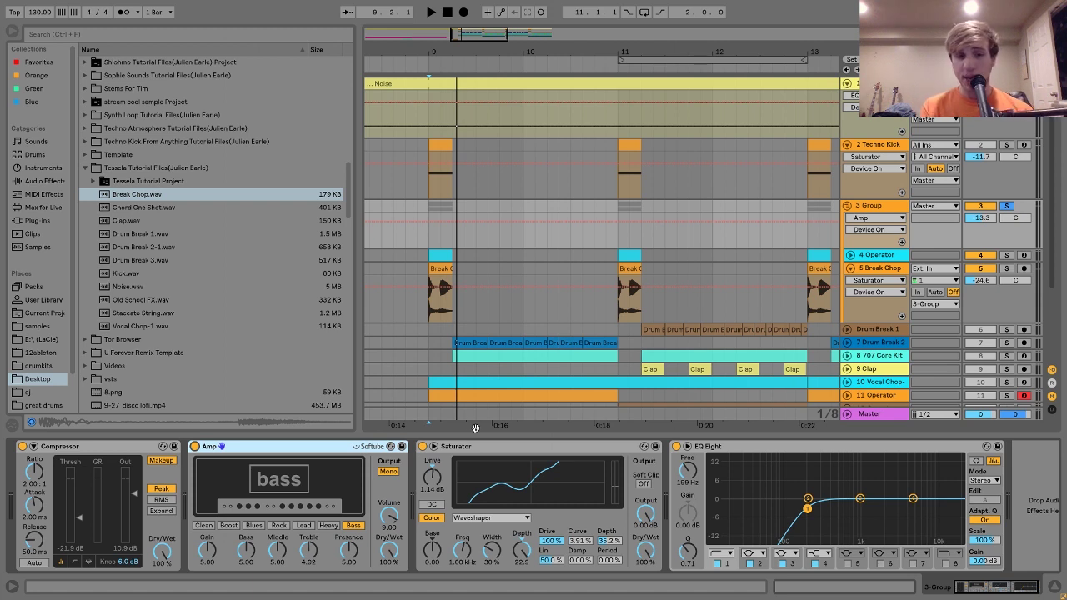
- Examine the Saturator waveshaper and the EQ Eight low cut on the 3 Group track
left_click(448, 449)
scroll(448, 451, "right", 1)
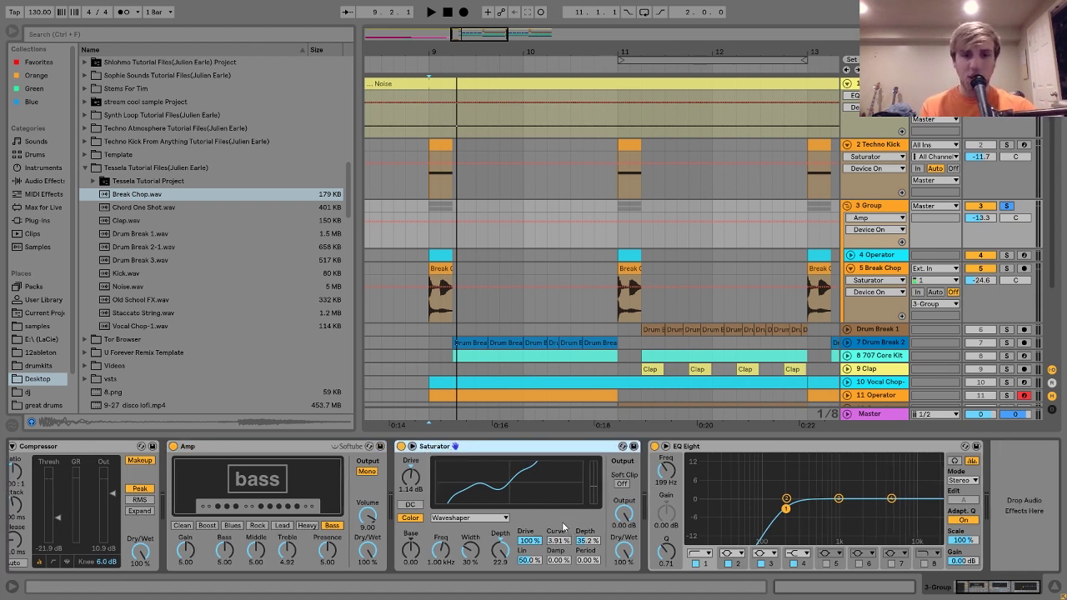
left_click(699, 450)
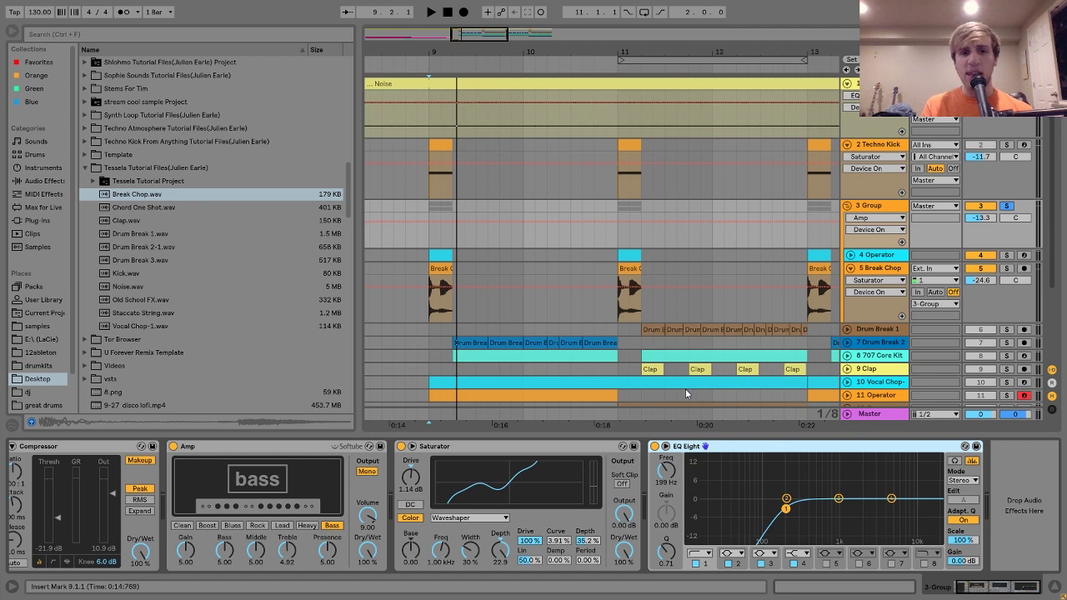
- Unfold the 4 Operator track, unsolo the 3 Group track and play the full mix from bar 9
left_click(871, 254)
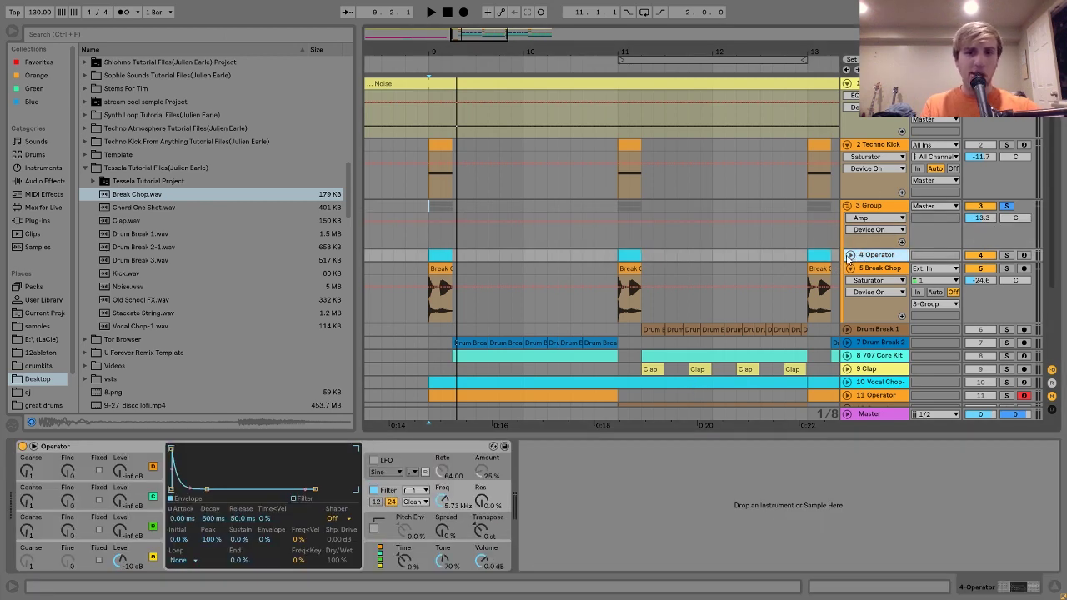
left_click(849, 255)
scroll(740, 274, "down", 2)
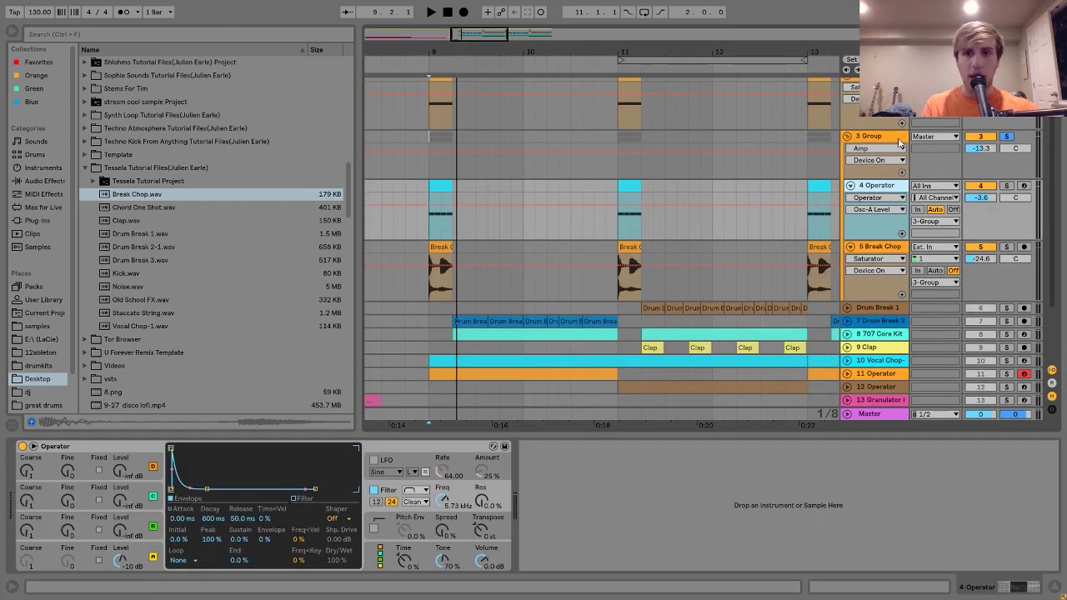
key("space")
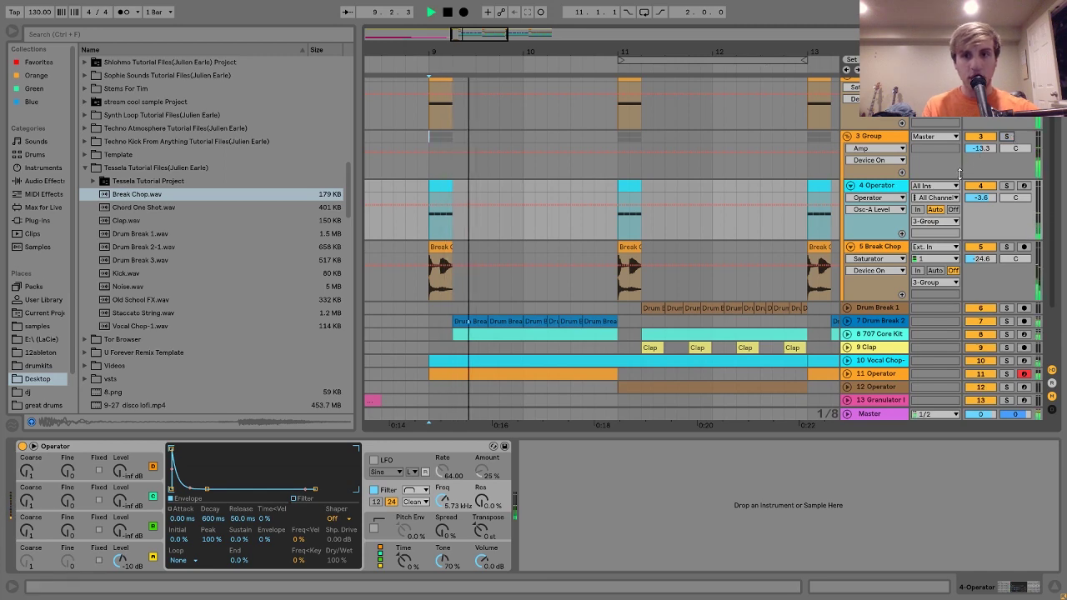
key("space")
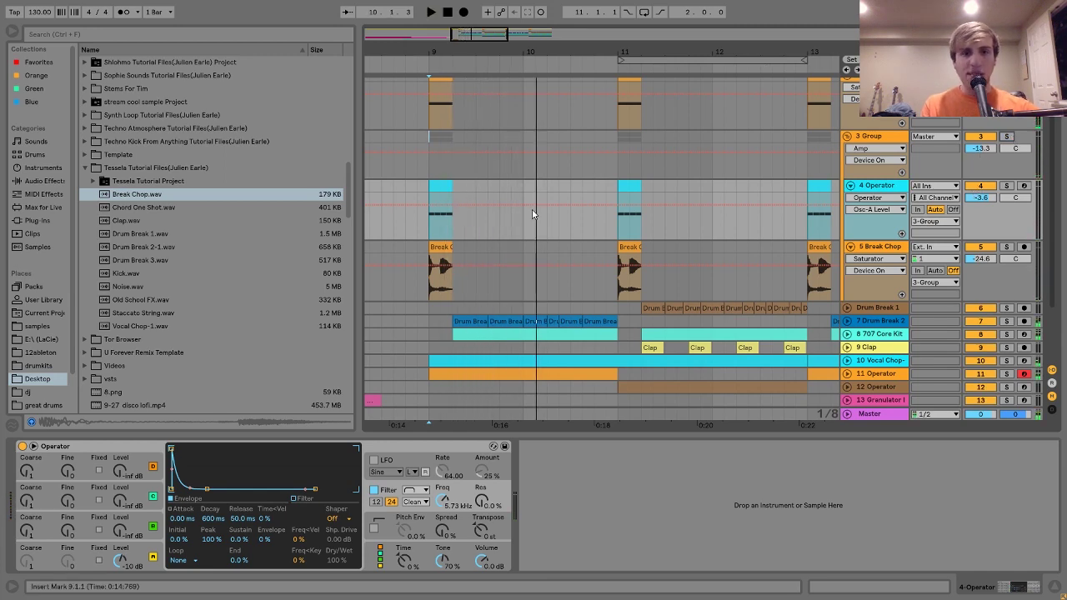
- Play the full mix starting from the 8 707 Core Kit clip at 9.2.1
left_click(503, 333)
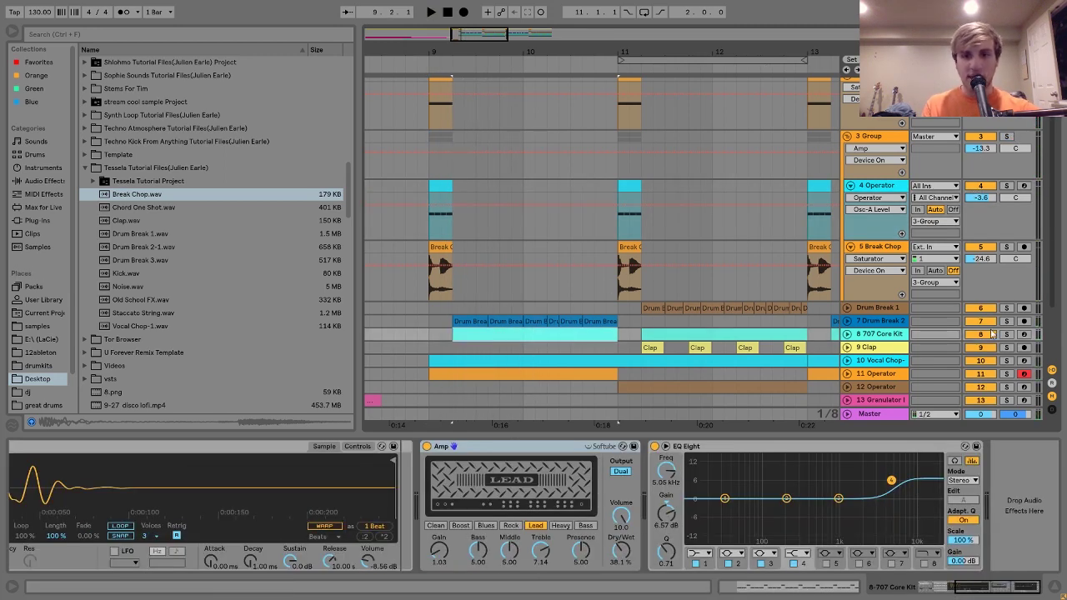
key("space")
key("space")
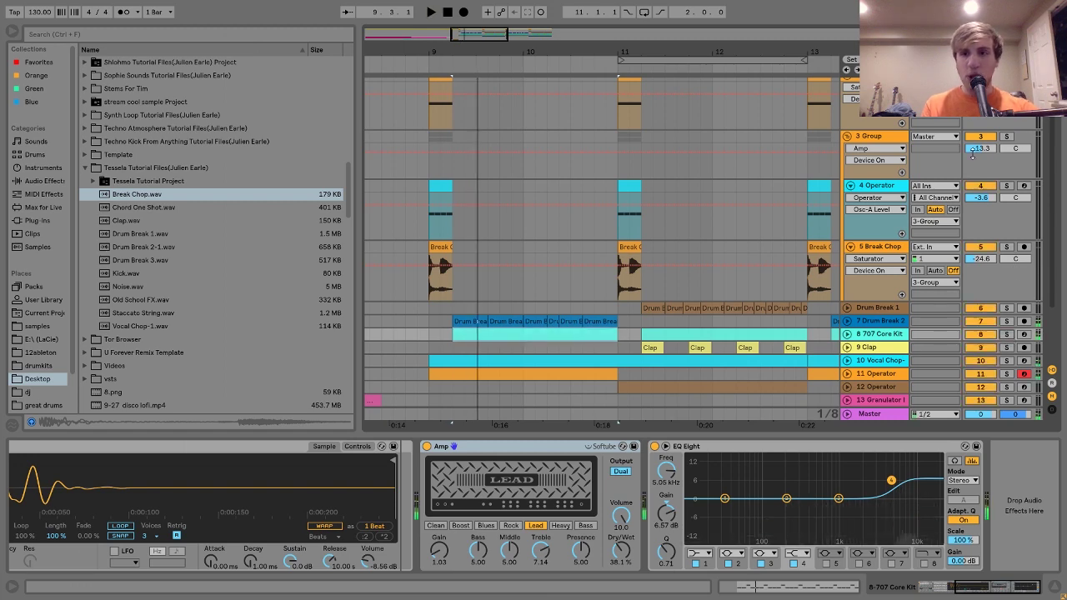
- Play the mix from the 4 Operator clip at bar 9 with that track muted and unmuted for comparison
left_click(433, 185)
key("space")
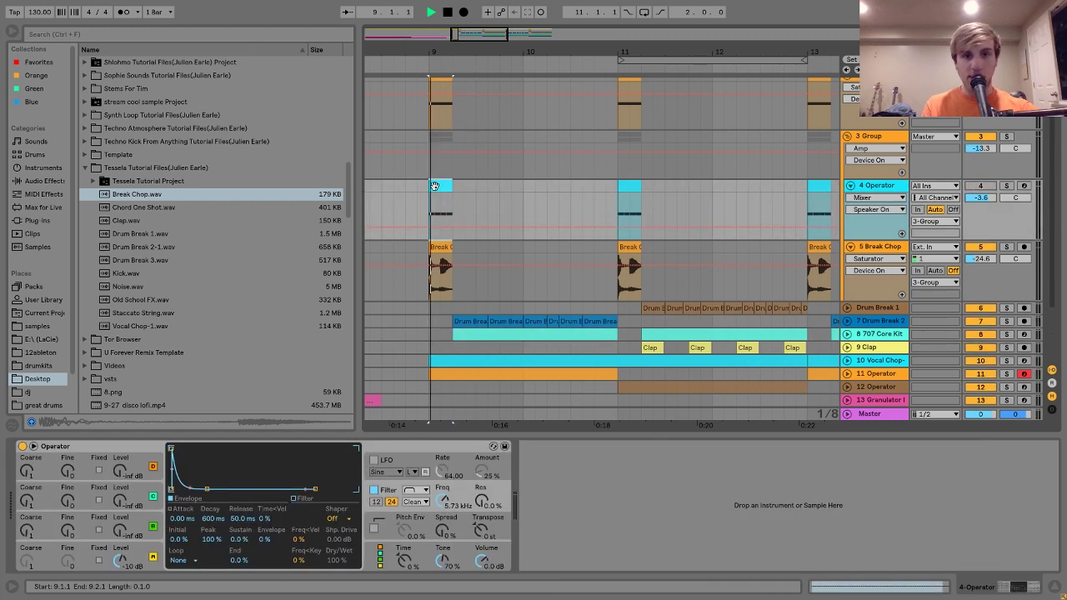
key("space")
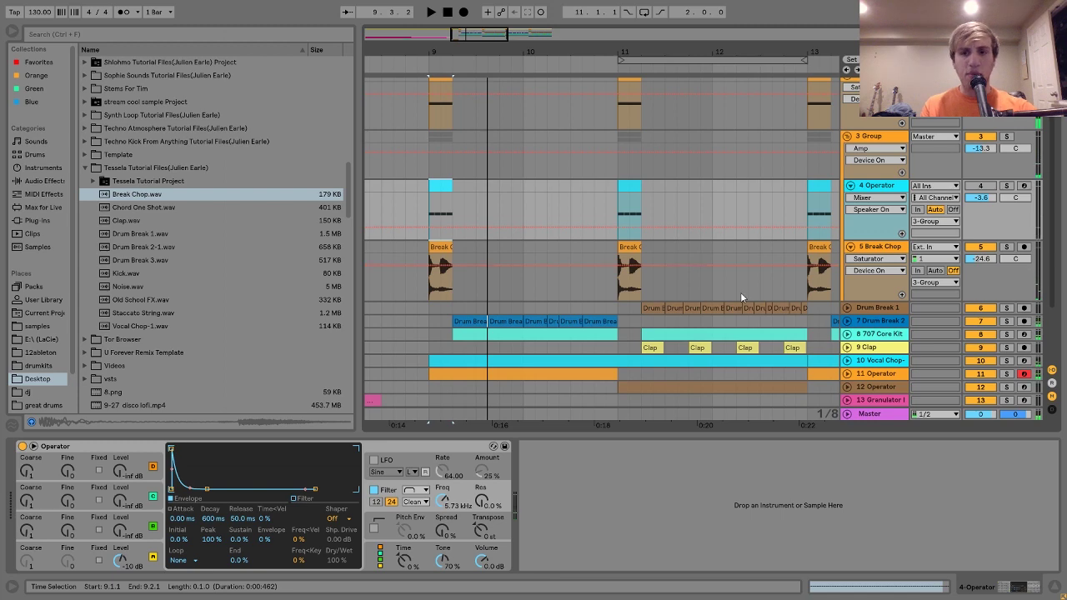
key("space")
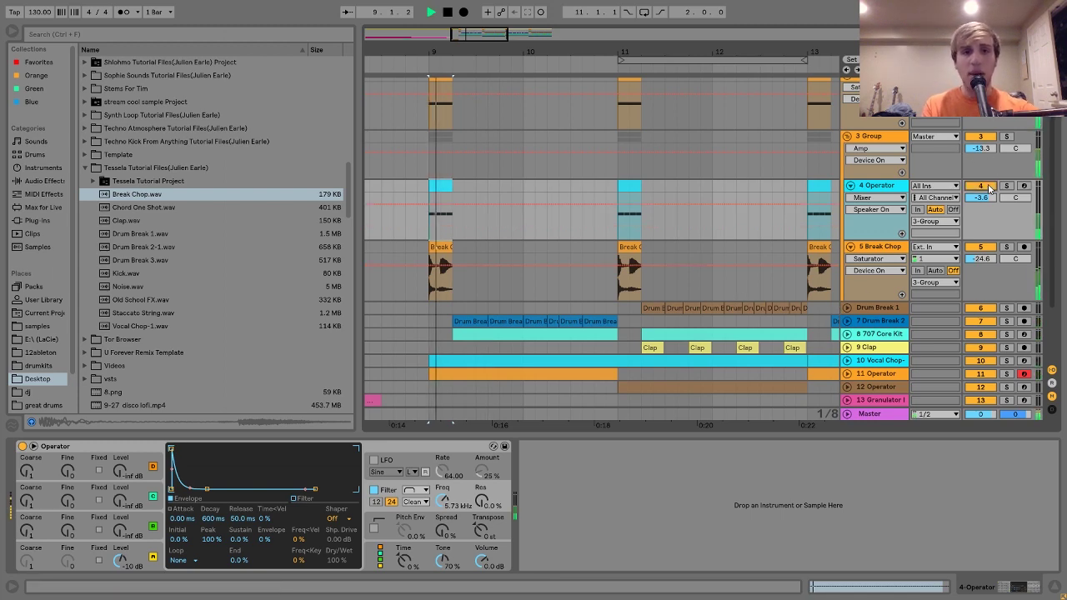
key("space")
- Fold the 3 Group track and solo the Drum Break 1 and 7 Drum Break 2 tracks together
left_click(848, 136)
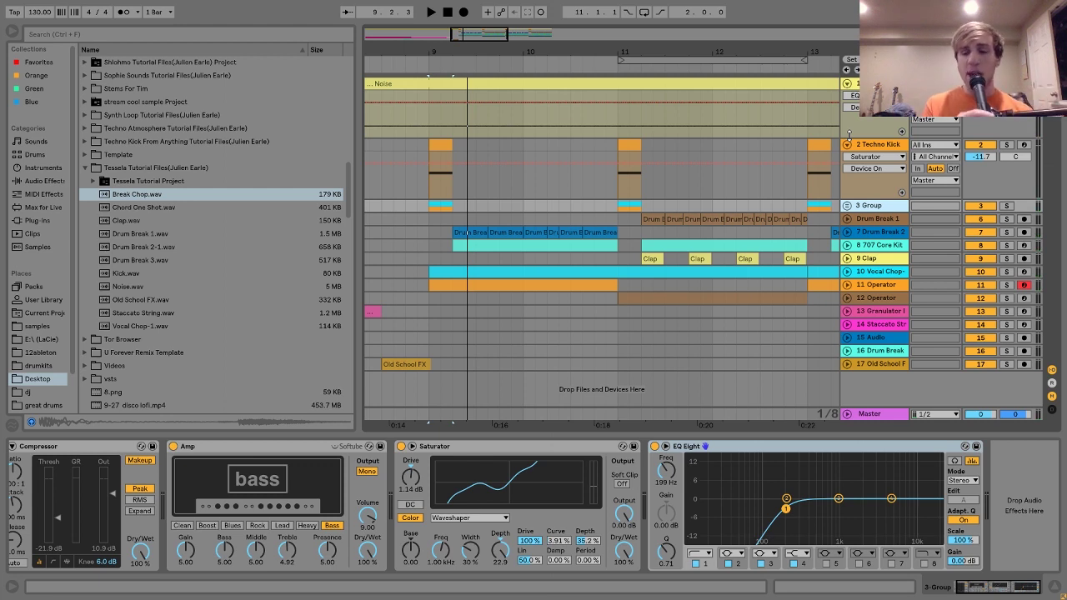
left_click(1007, 218)
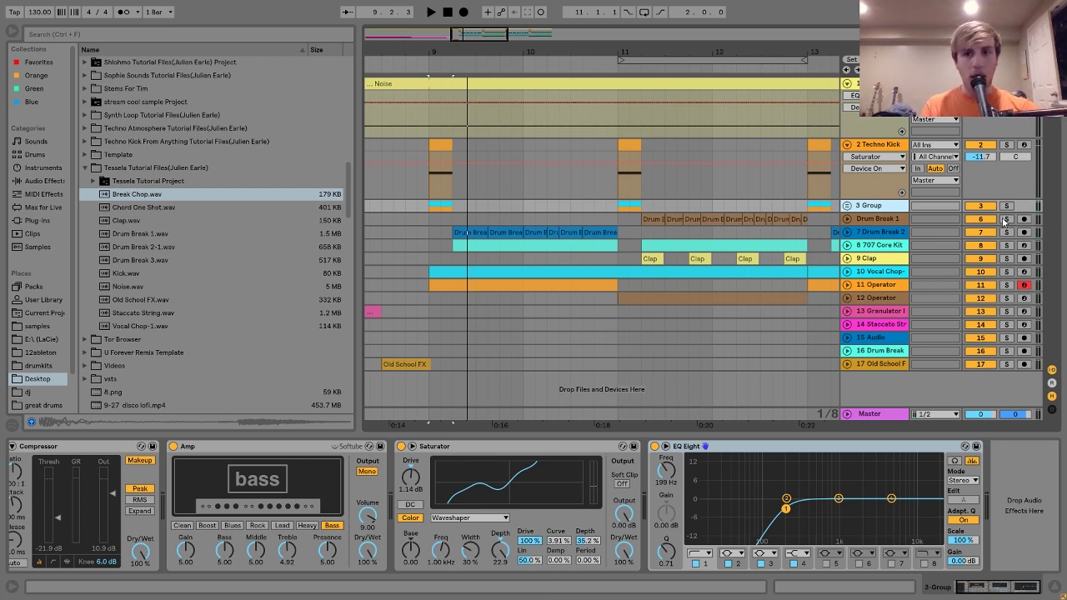
left_click(1006, 231, "ctrl")
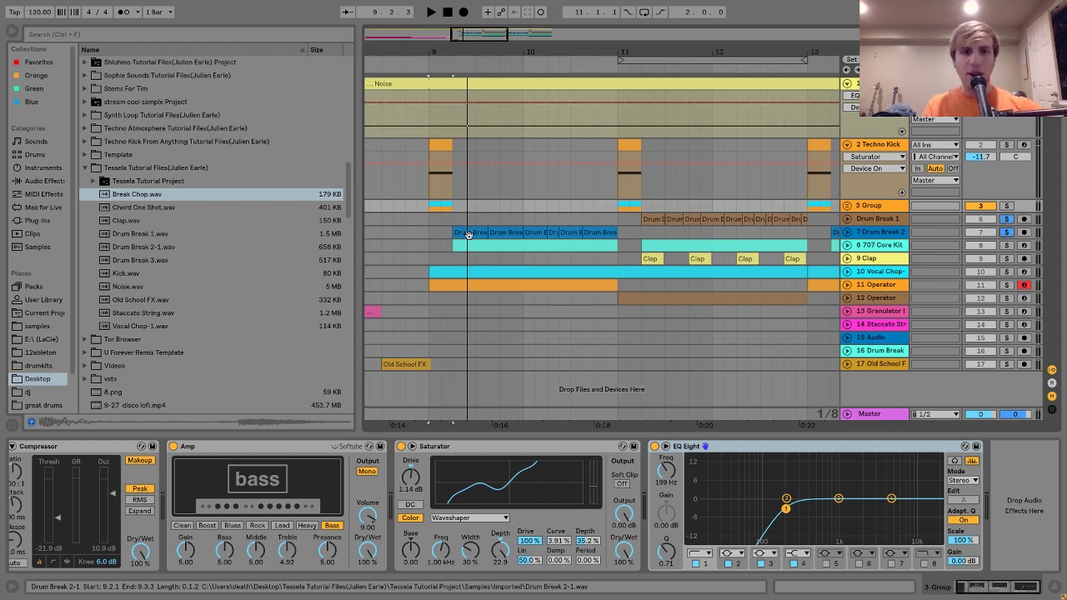
- Play the 7 Drum Break 2 clips after bar 9 and select the first Drum Break 1 clip after bar 11 while listening
left_click(465, 233)
key("space")
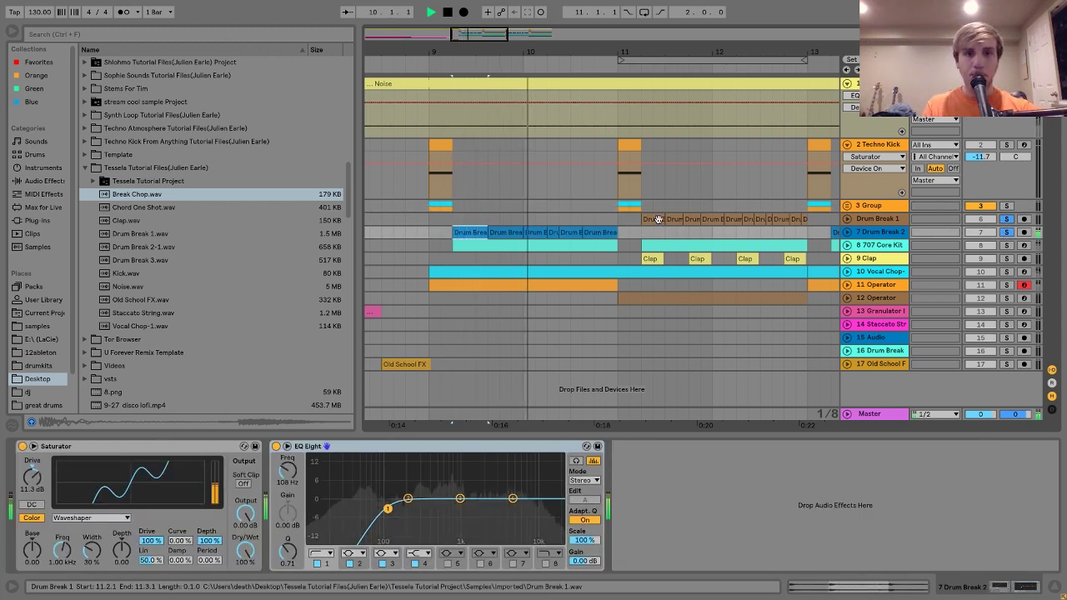
left_click(646, 219)
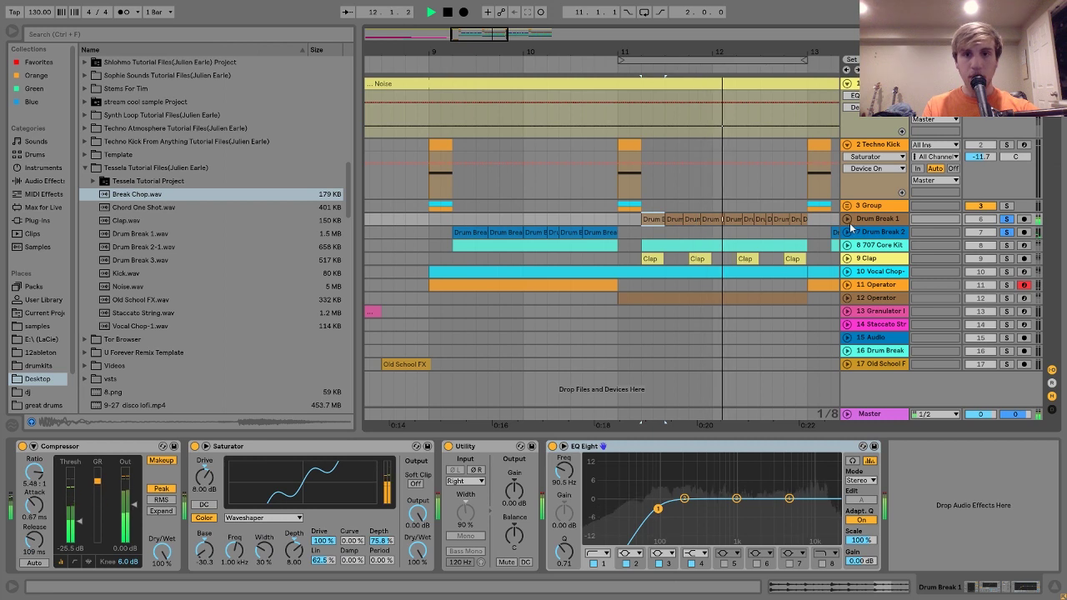
- Stop playback, leave only Drum Break 1 soloed, and audition the Drum Break 1.wav source sample
key("space")
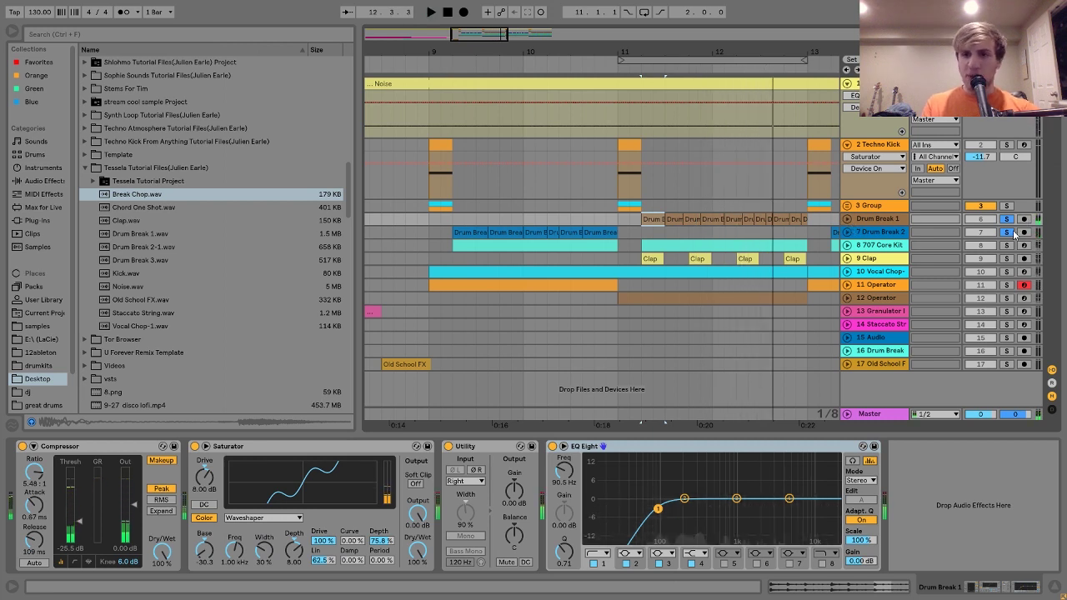
left_click(140, 236)
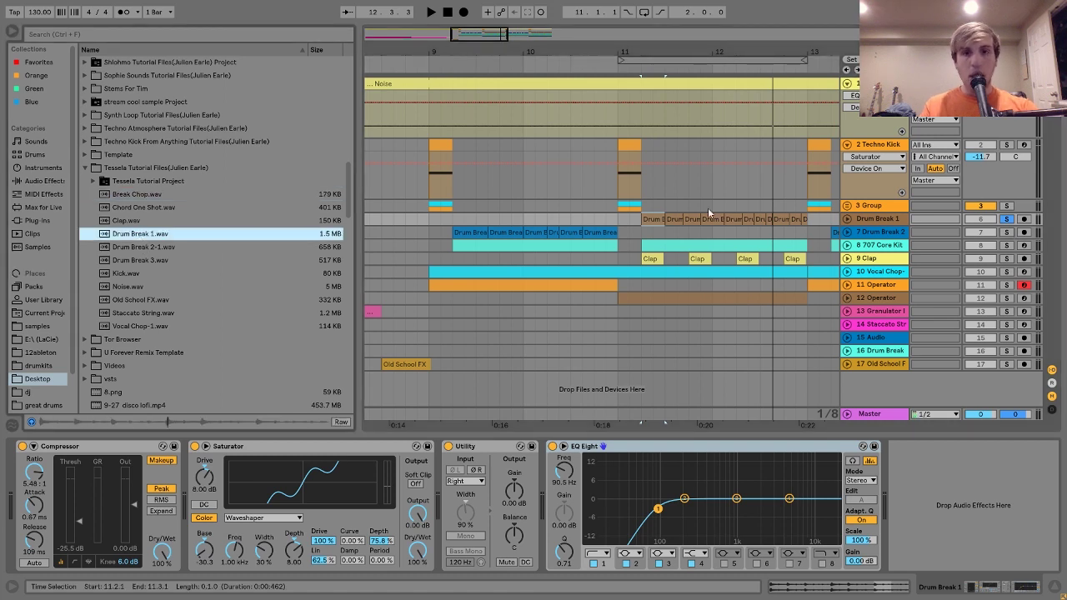
double_click(654, 220)
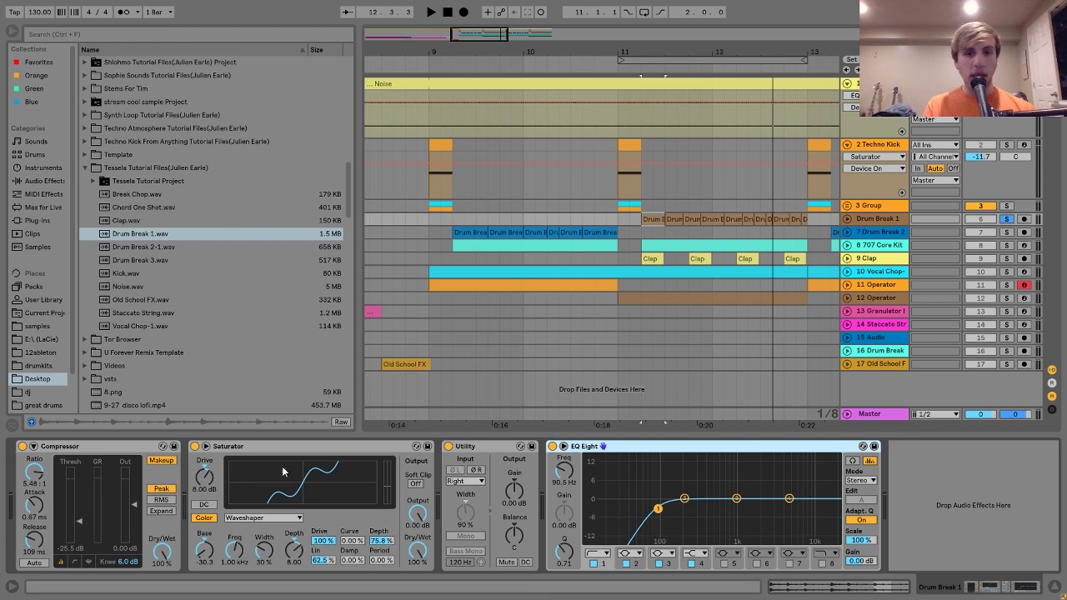
- Unfold the Drum Break 1 track and play its chopped clips from beat 11.2 on their own
left_click(849, 219)
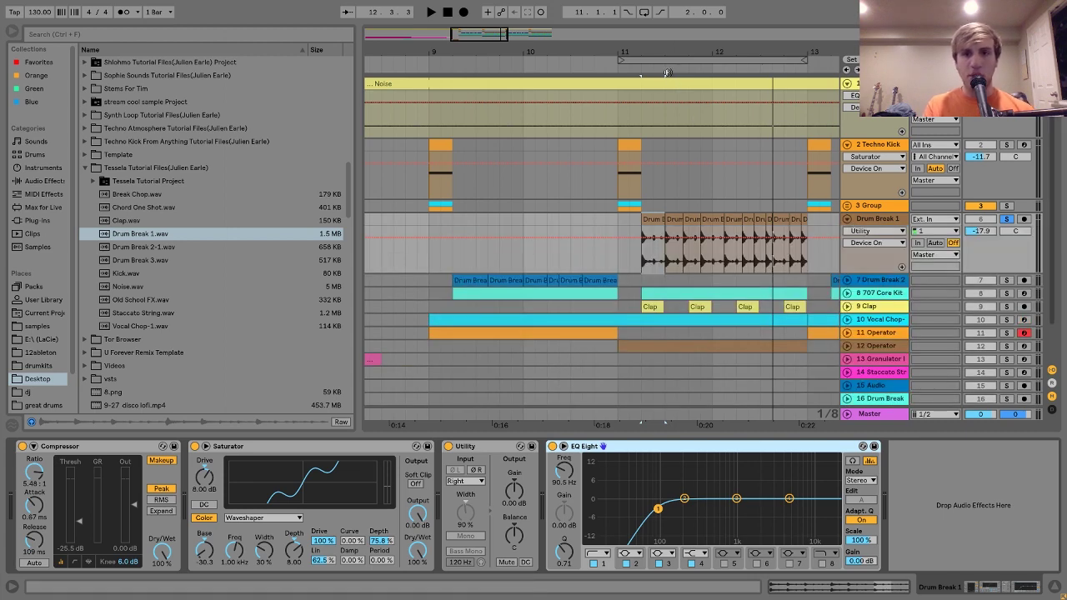
left_click_drag(655, 51, 518, 52)
key("space")
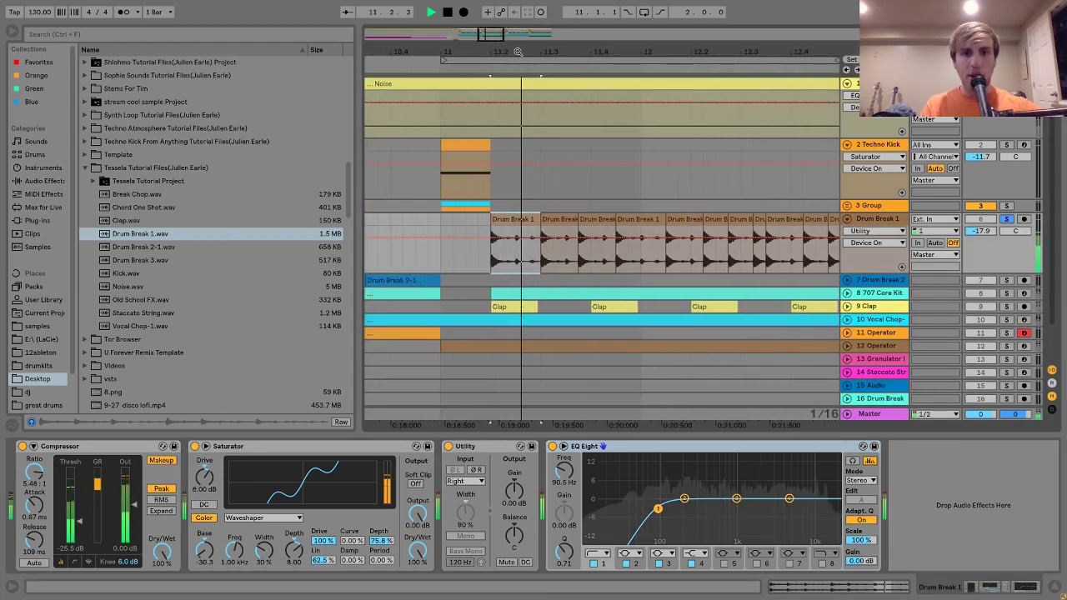
left_click(449, 263)
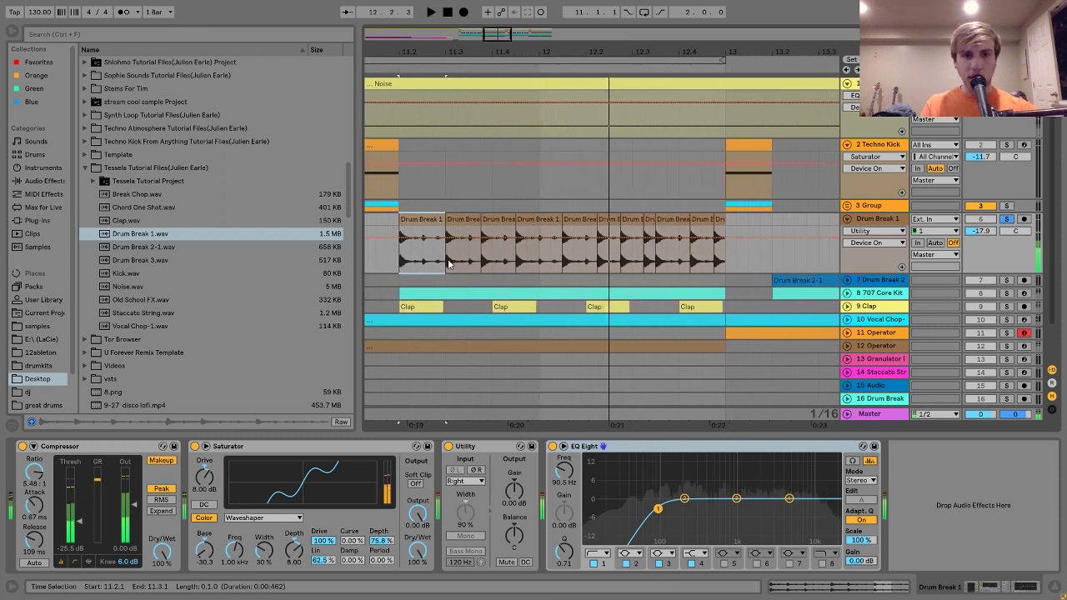
left_click(418, 219)
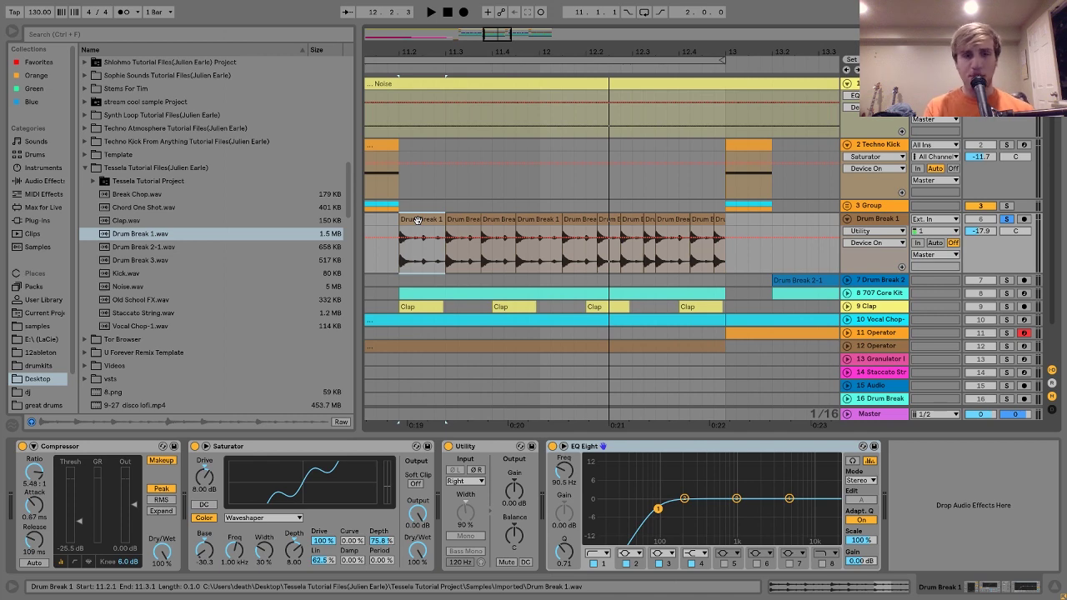
left_click_drag(431, 53, 621, 9)
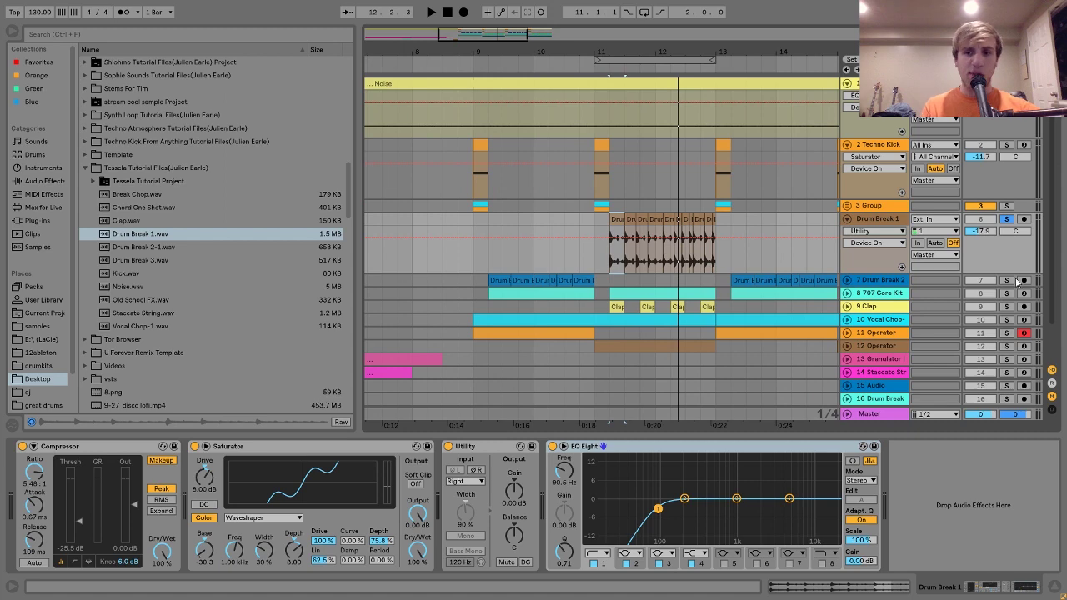
- Solo 7 Drum Break 2 alongside Drum Break 1 and play the two breaks from bars 9 and 11
left_click(472, 280)
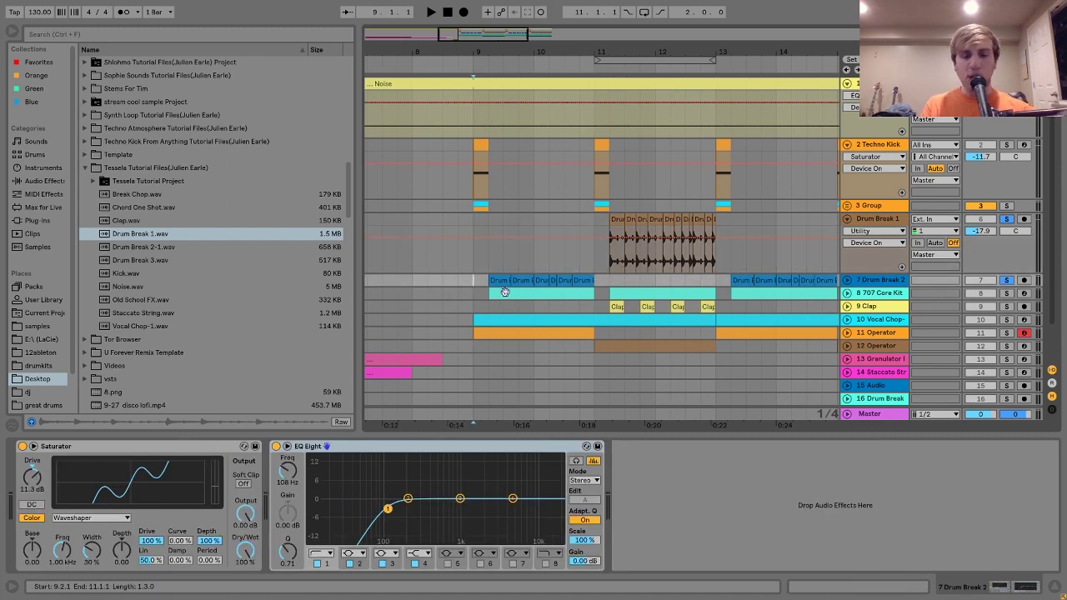
left_click(489, 281)
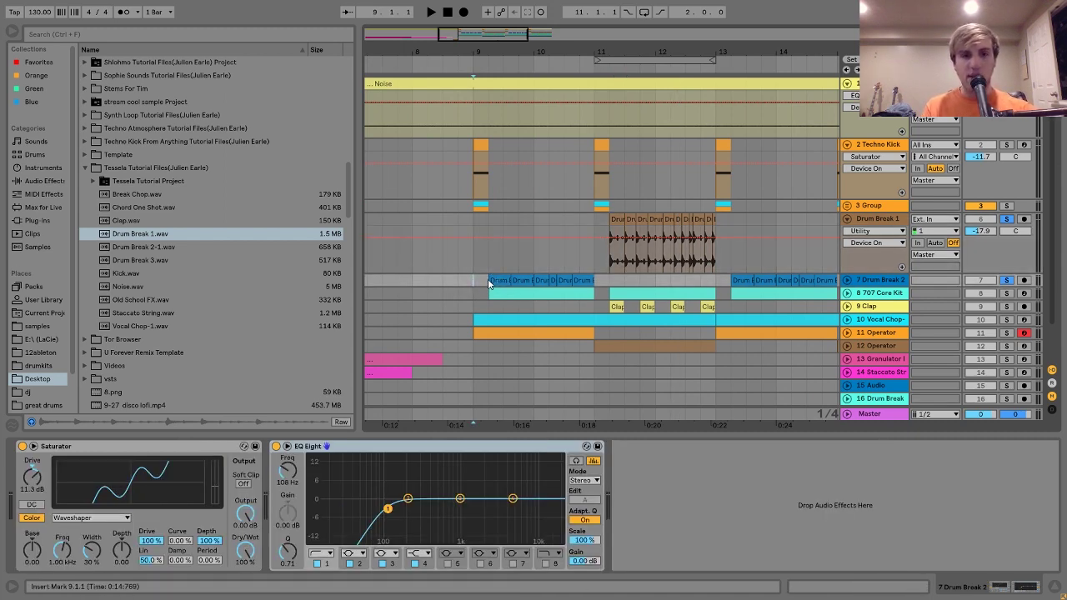
key("space")
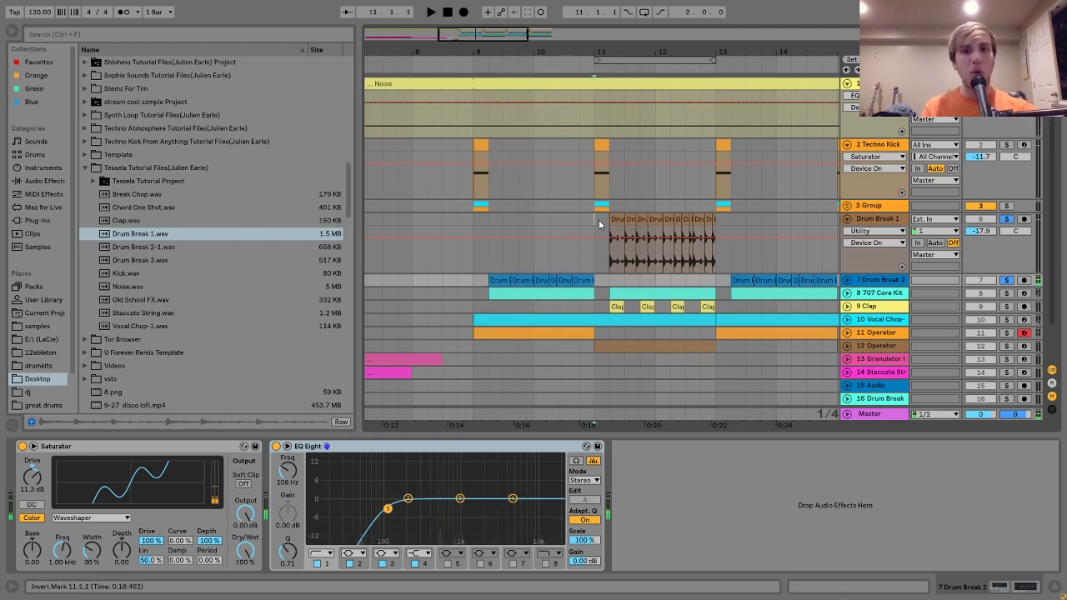
left_click(599, 225)
key("space")
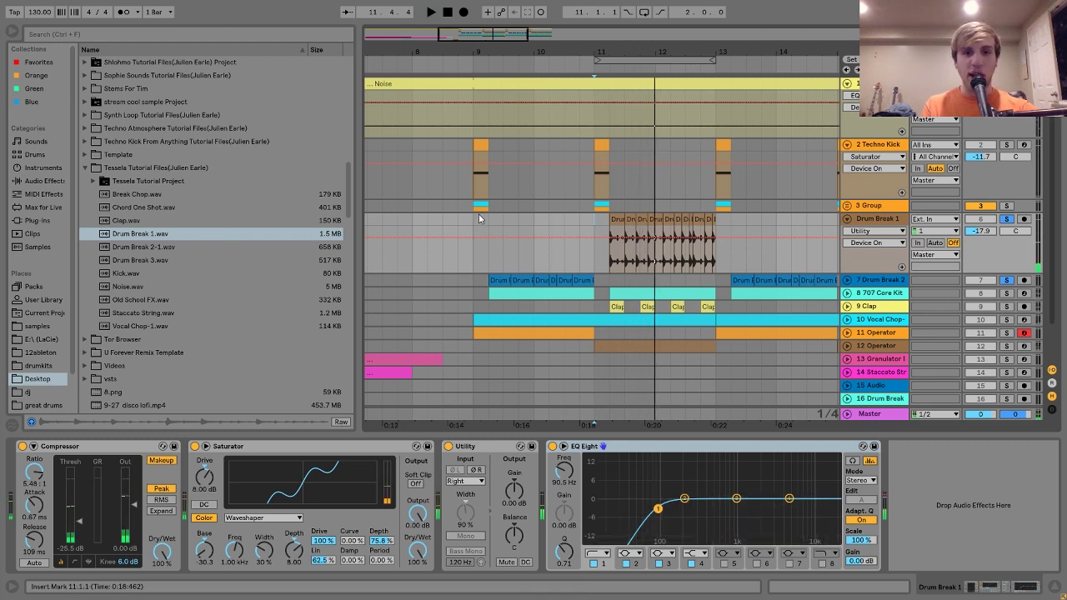
key("space")
left_click_drag(474, 216, 722, 228)
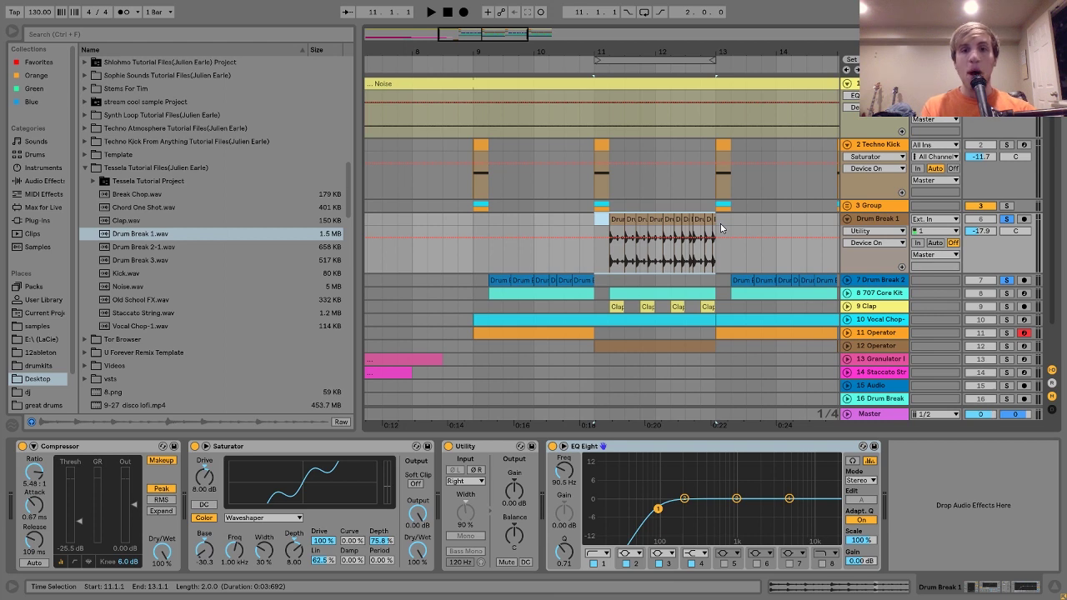
- Play Drum Break 1 from bar 11 and examine its Compressor, Saturator and Utility devices in turn
left_click(596, 222)
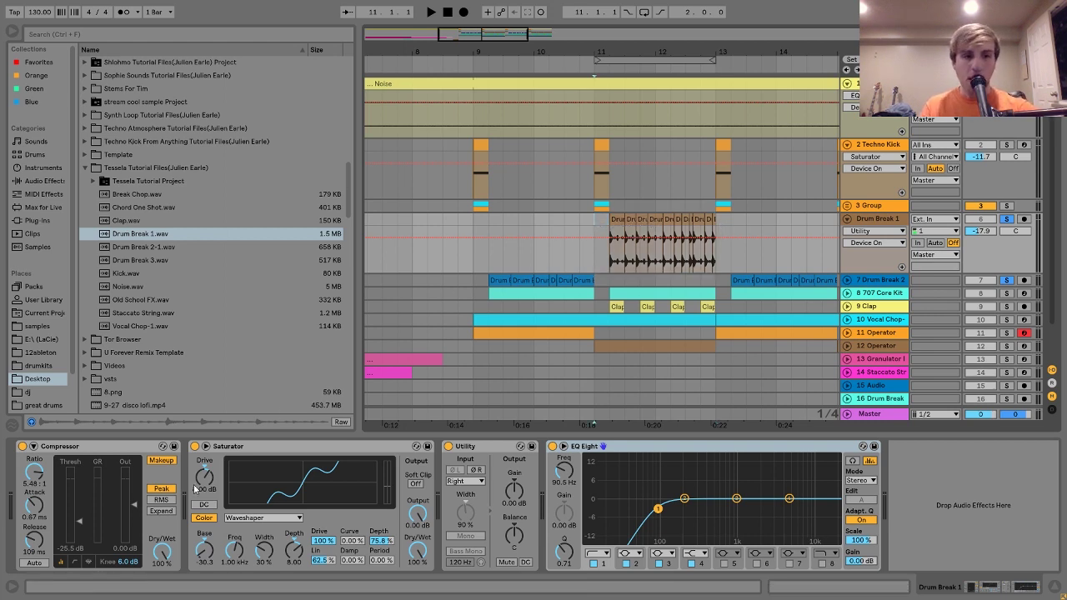
left_click(70, 446)
key("space")
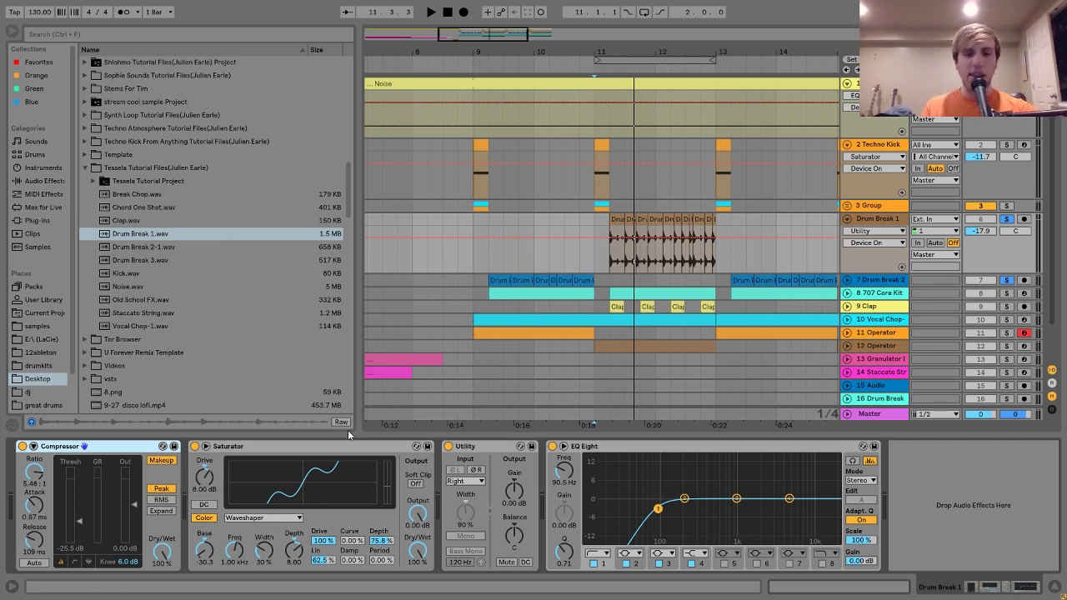
left_click(309, 449)
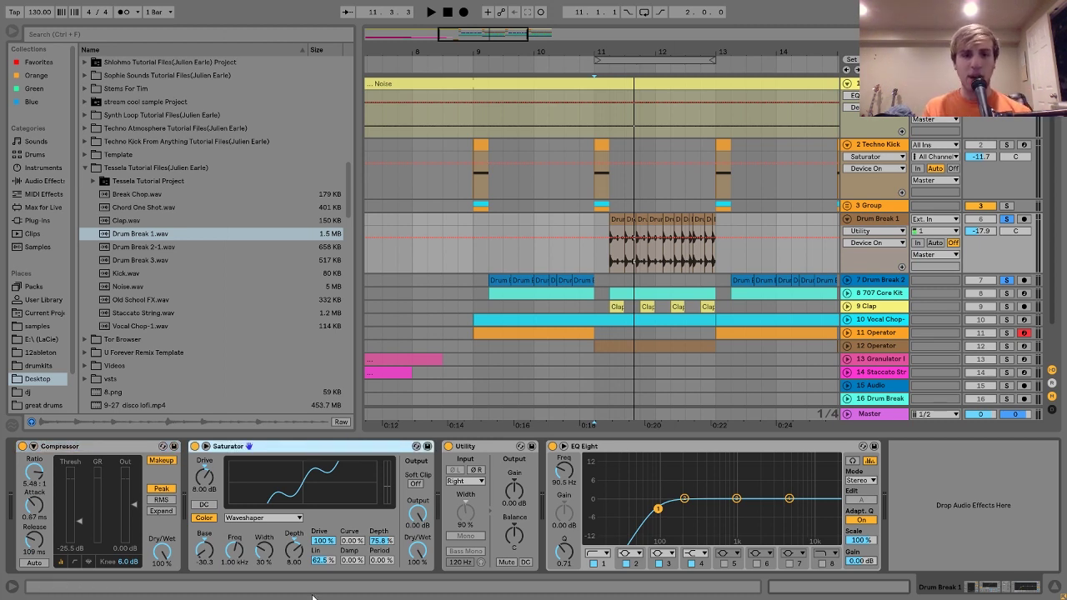
left_click(473, 450)
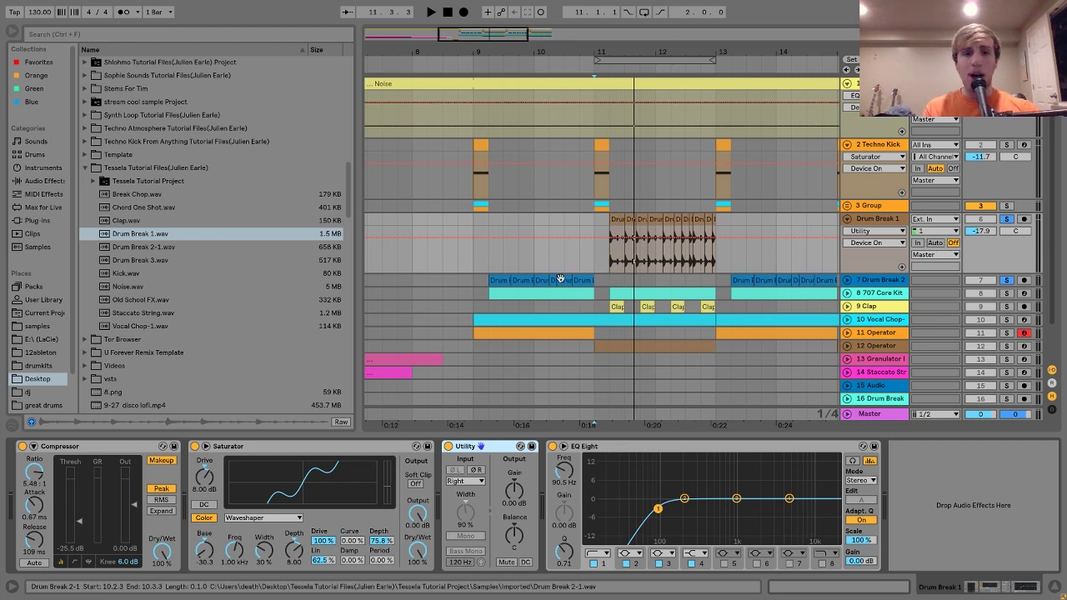
- Unsolo Drum Break 1 and examine the Saturator and EQ Eight on the 7 Drum Break 2 track
left_click(475, 279)
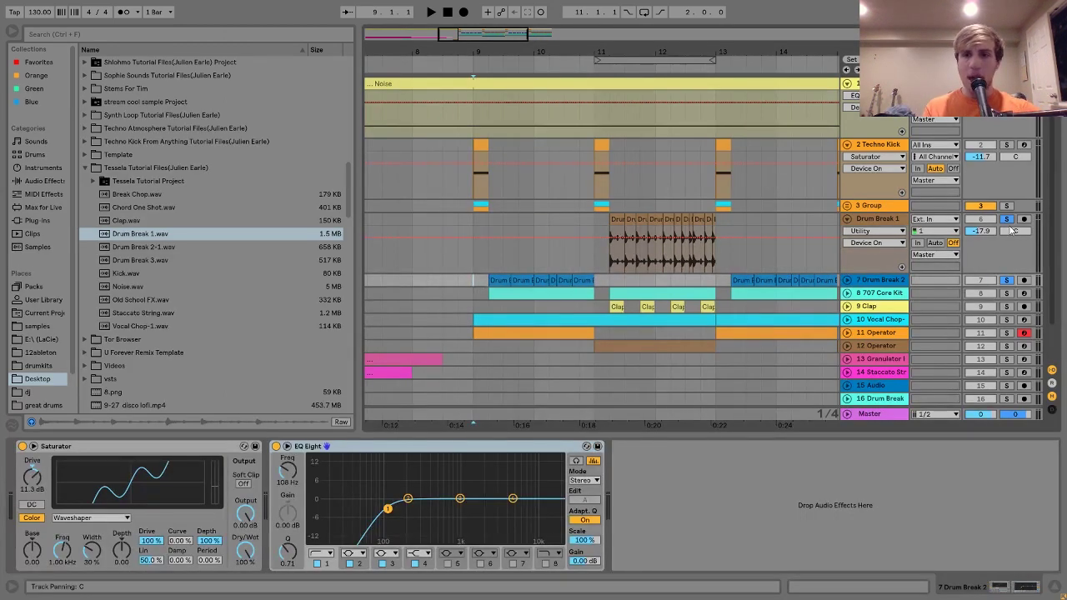
left_click(142, 452)
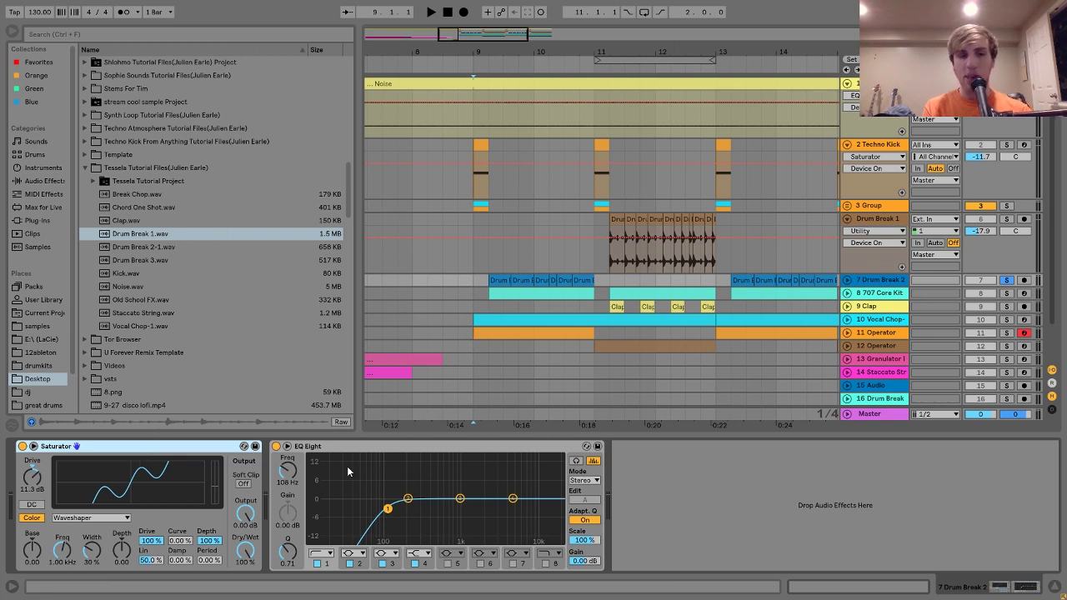
left_click(307, 451)
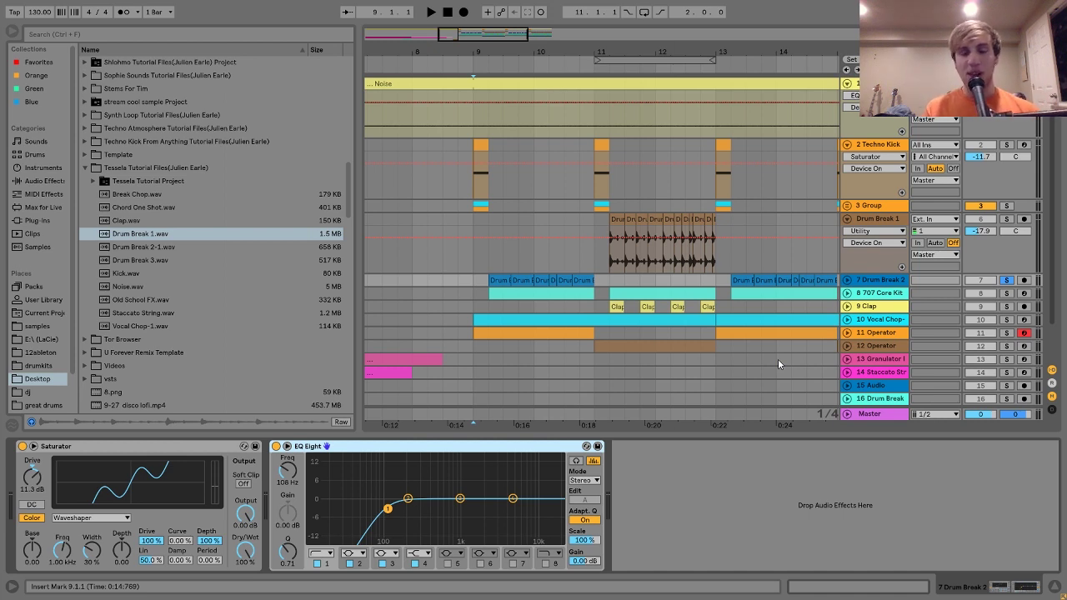
- Unfold the 8 707 Core Kit track, solo it alone, and play its first clip from 9.2.1
left_click(866, 298)
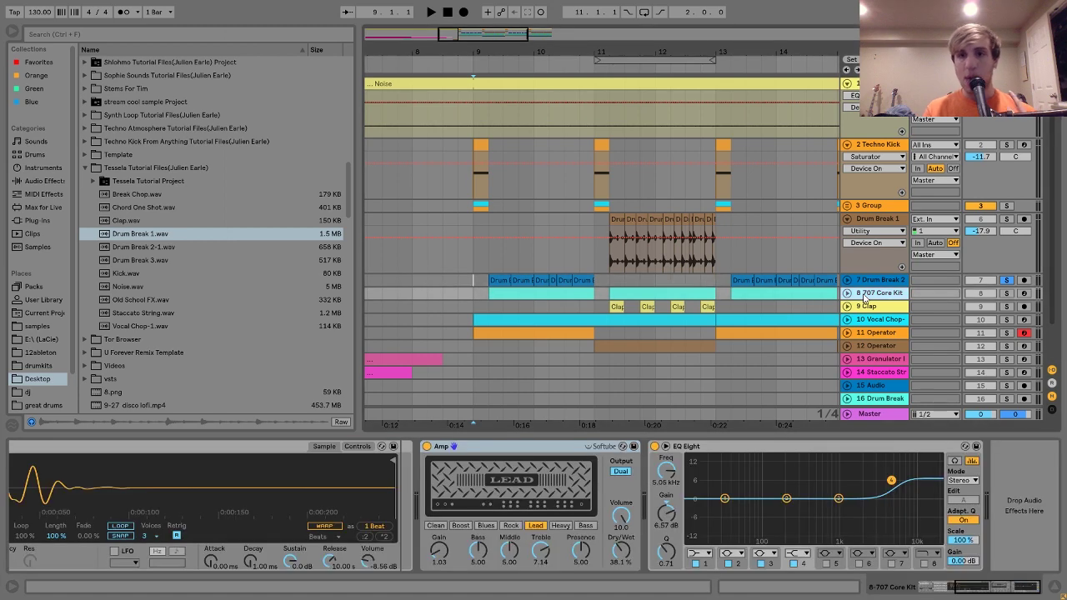
left_click(848, 295)
left_click(1006, 292)
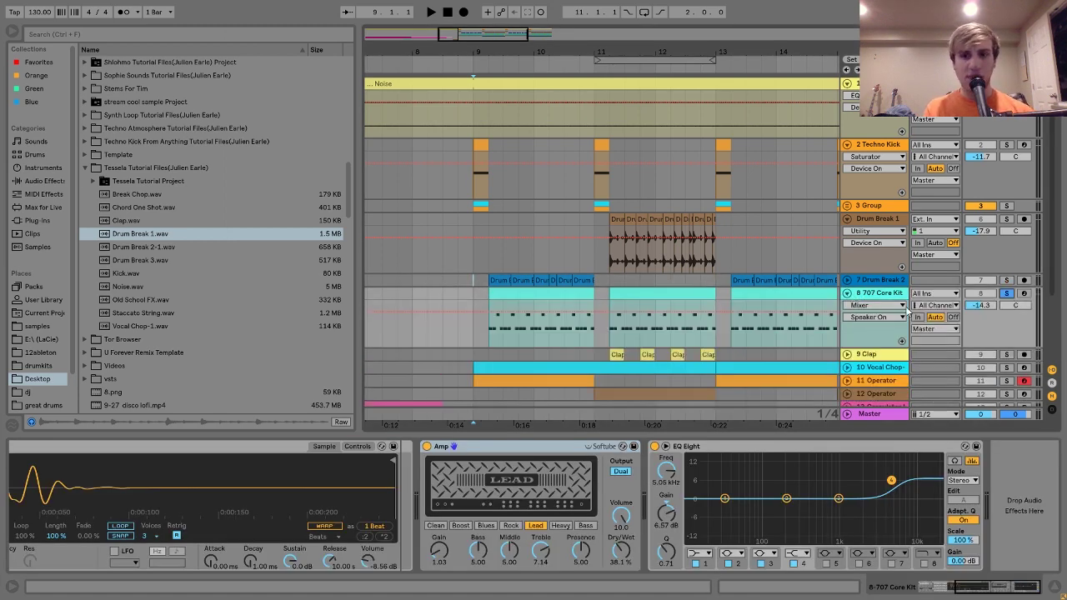
left_click(498, 295)
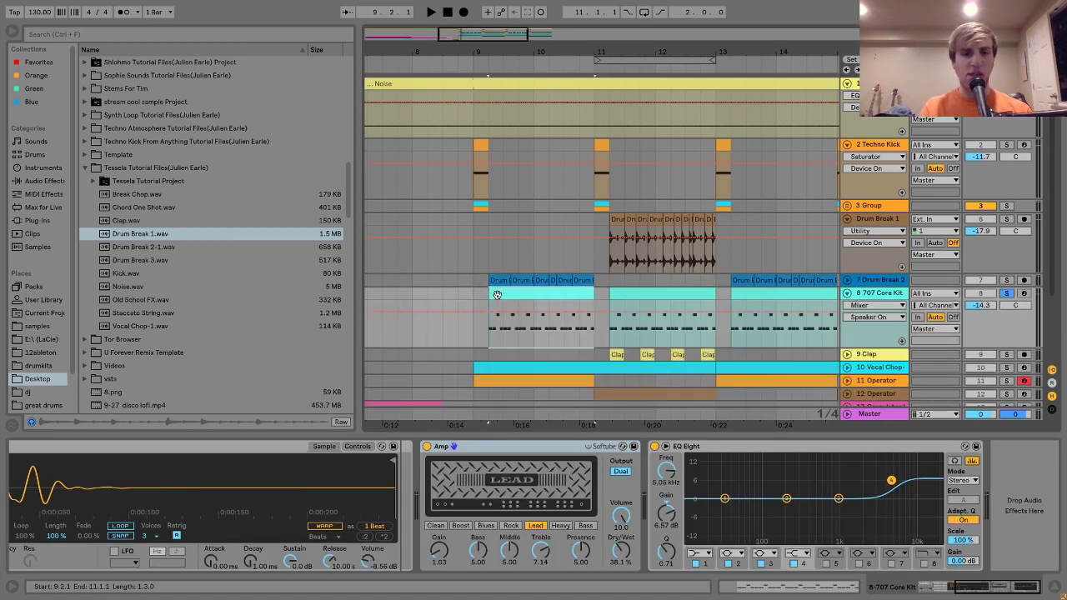
key("space")
- Examine the 707 Core Kit drum pads and the open and closed hi-hat notes in its first clip
scroll(498, 494, "left", 5)
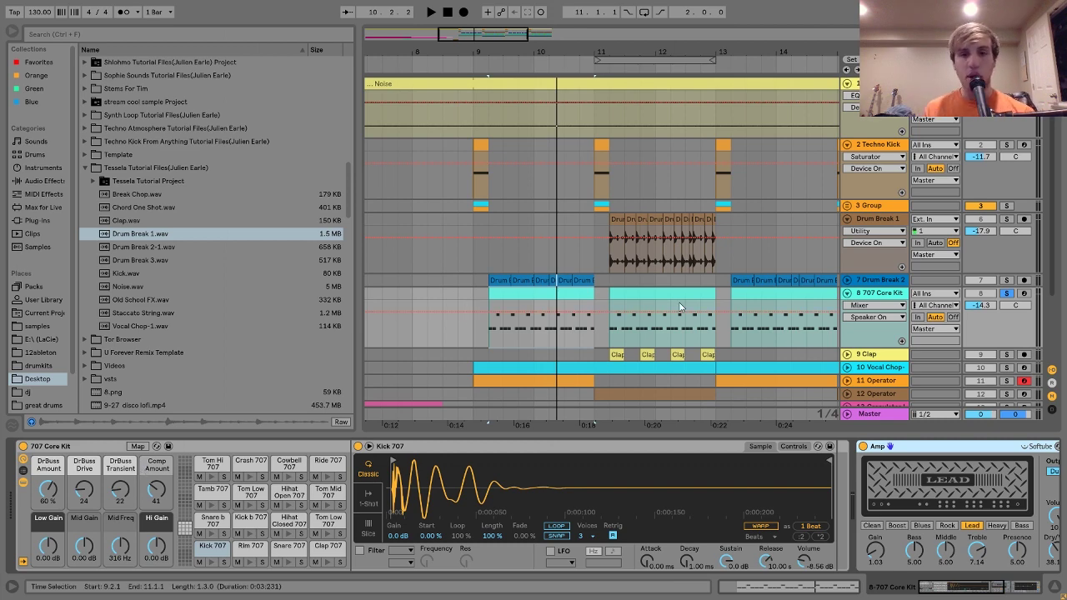
scroll(679, 306, "down", 3)
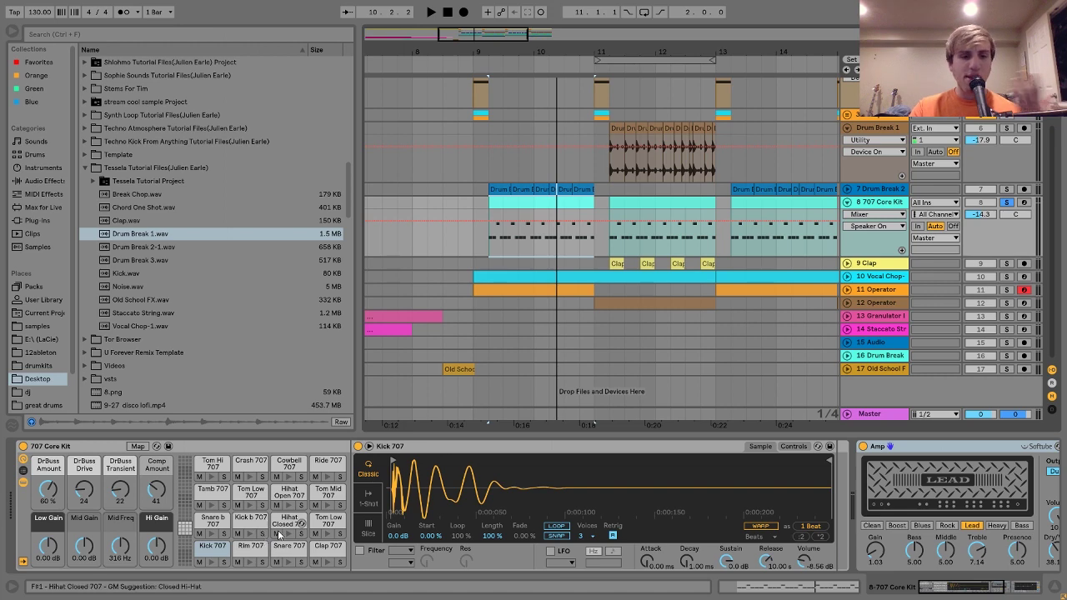
double_click(528, 203)
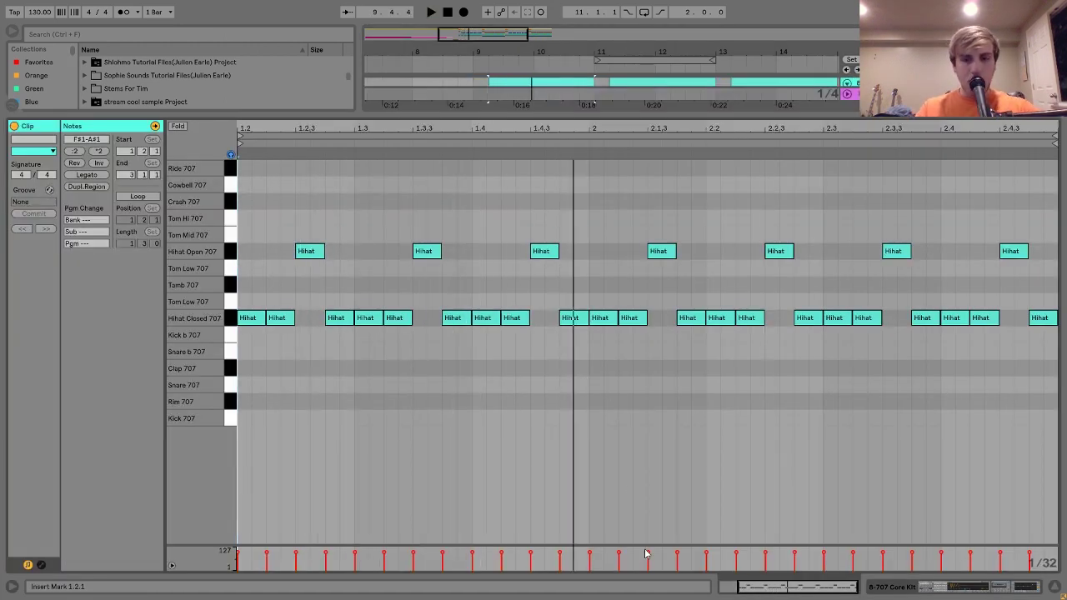
left_click(975, 589)
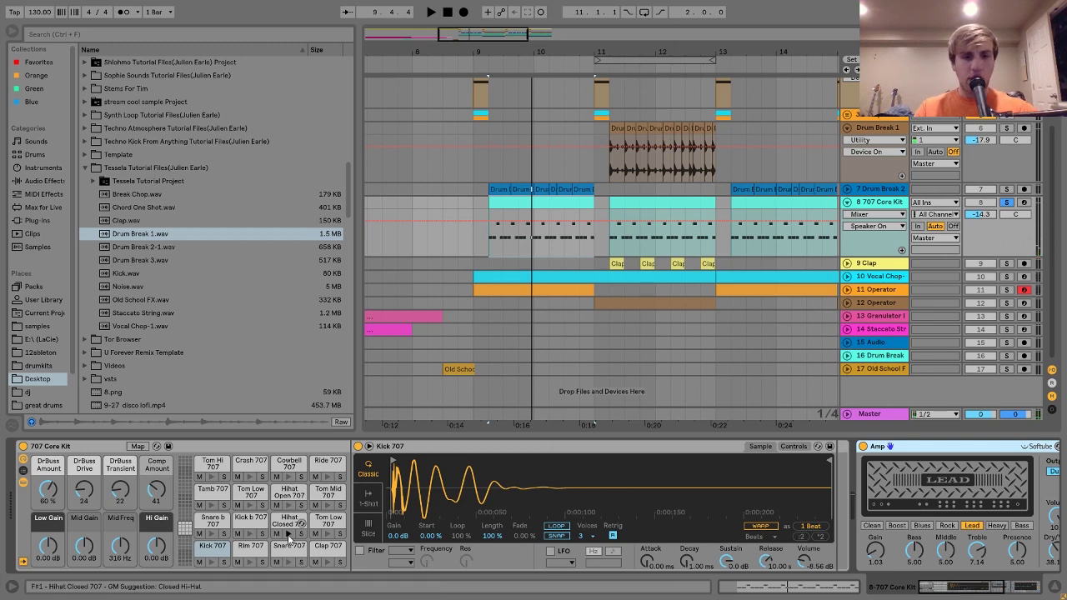
- Play the 707 Core Kit clip with its Amp device switched off and on for comparison
scroll(290, 504, "down", 5)
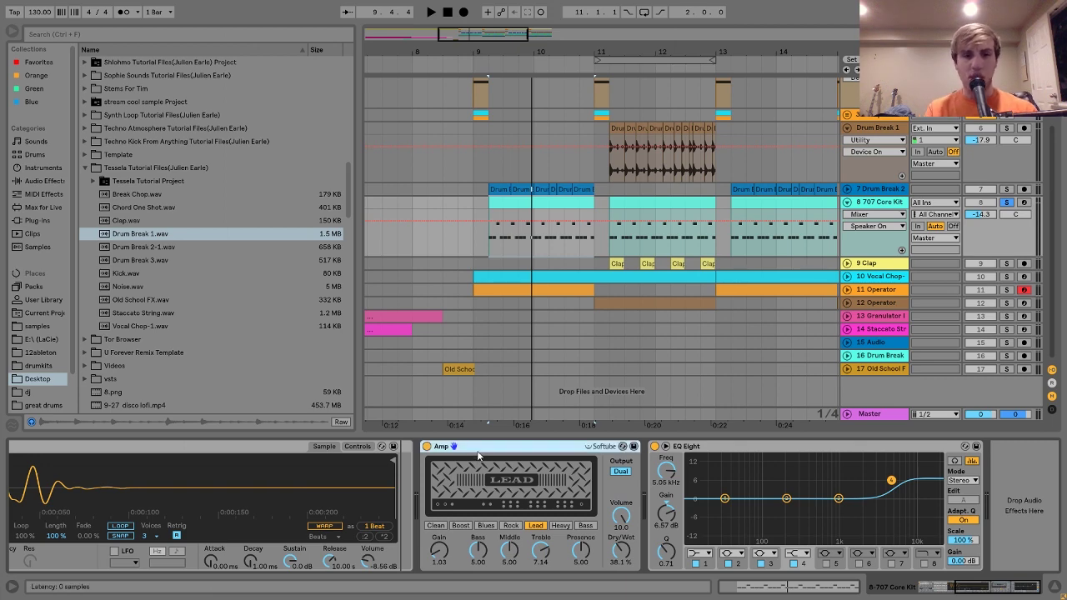
scroll(625, 198, "up", 3)
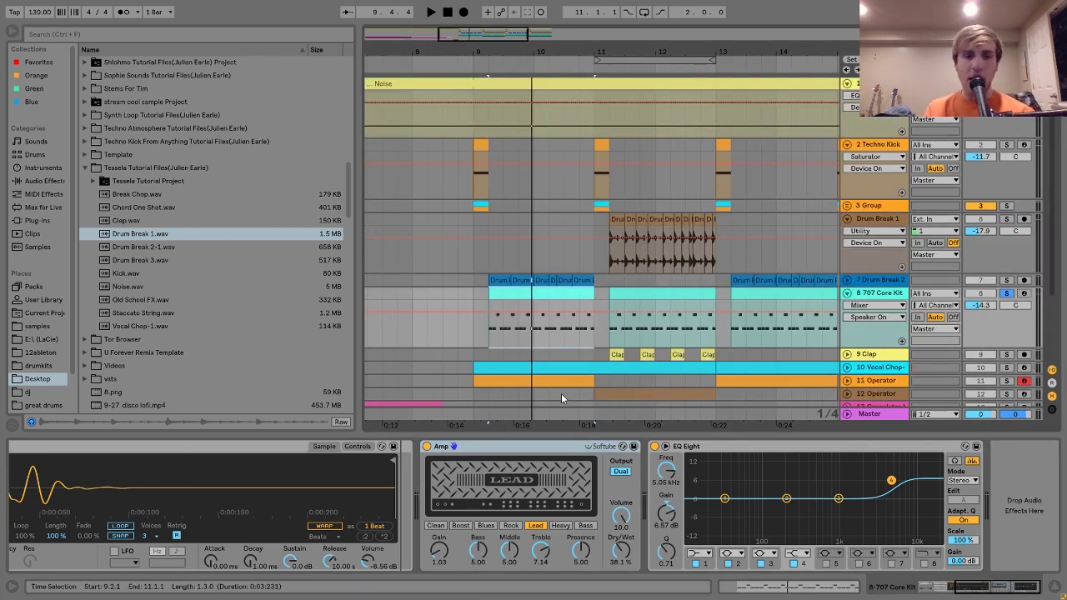
scroll(571, 296, "down", 1)
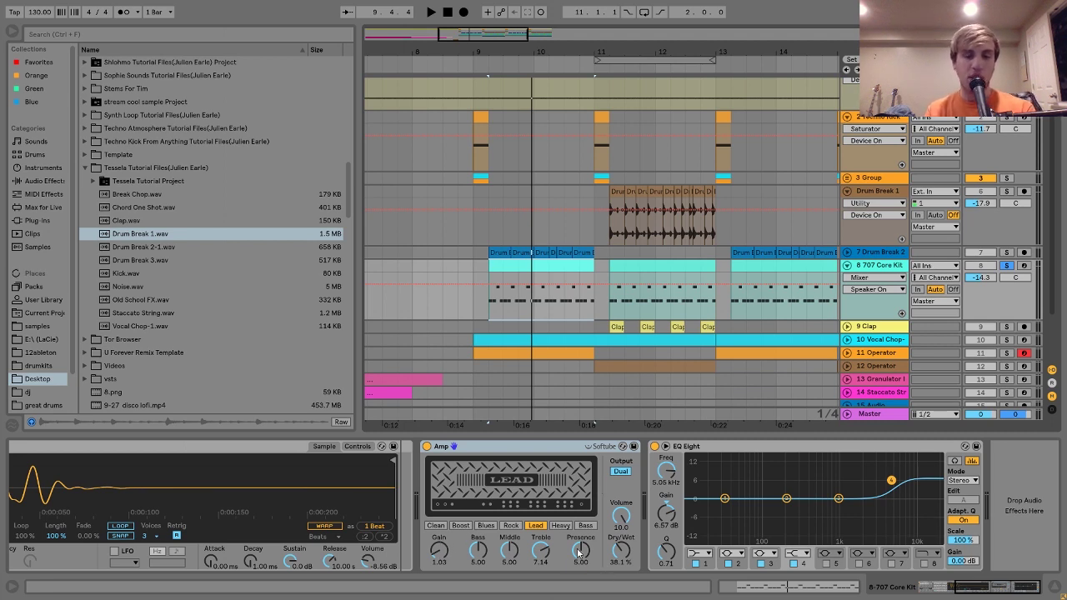
left_click_drag(613, 558, 623, 563)
key("space")
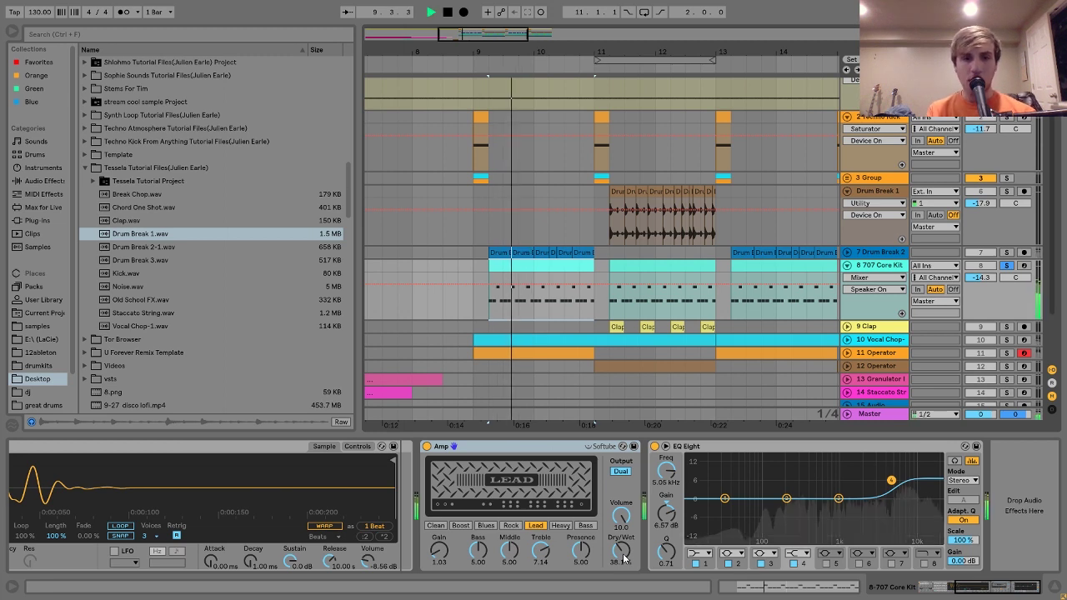
left_click(426, 447)
left_click(427, 446)
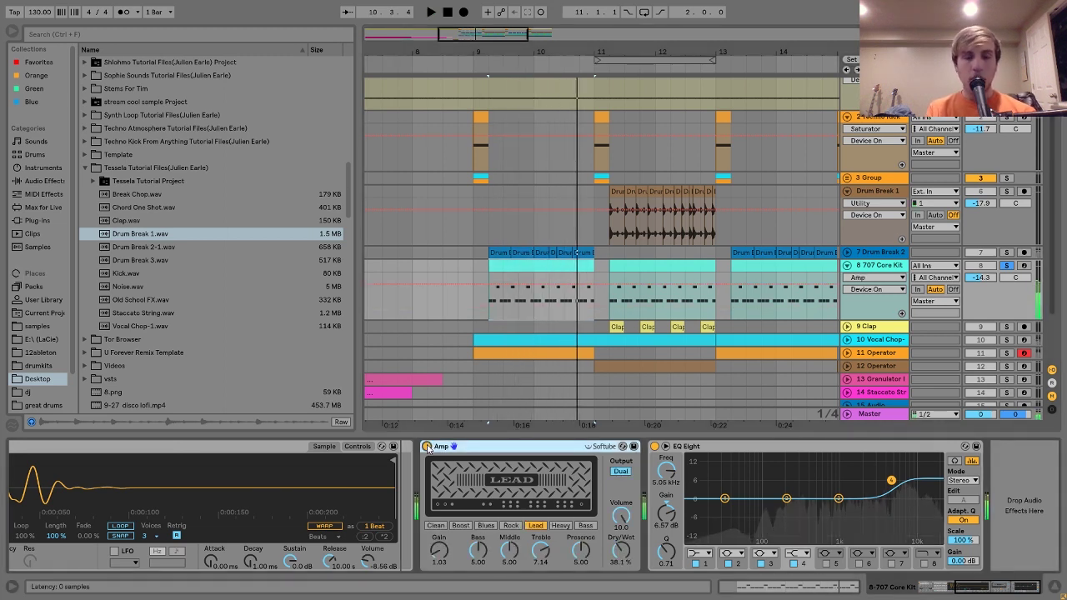
key("space")
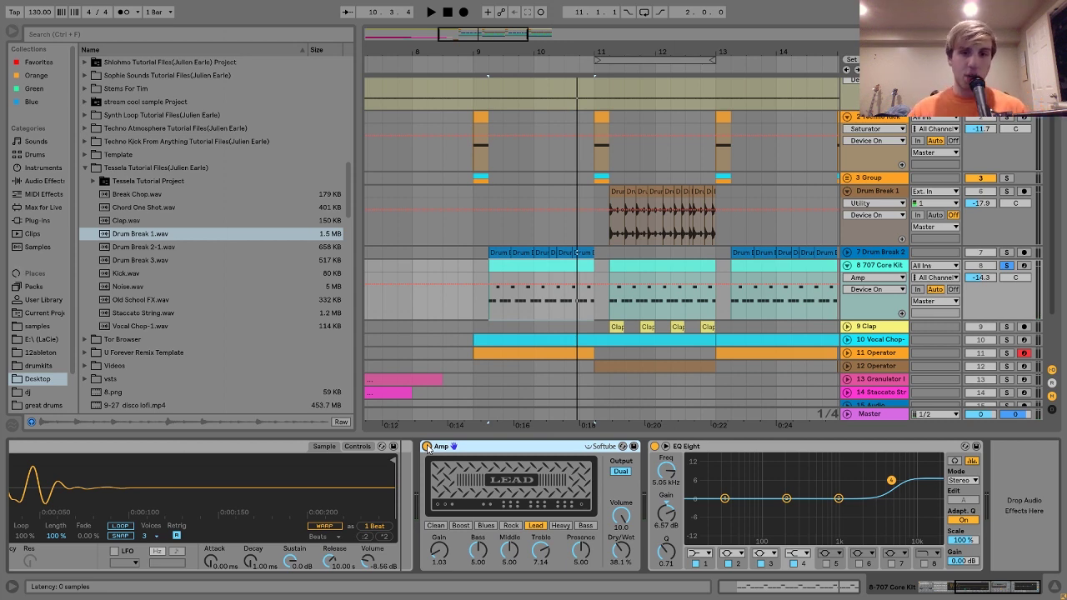
- Select the EQ Eight on the 707 Core Kit track and play the soloed hi-hats through it
left_click(699, 446)
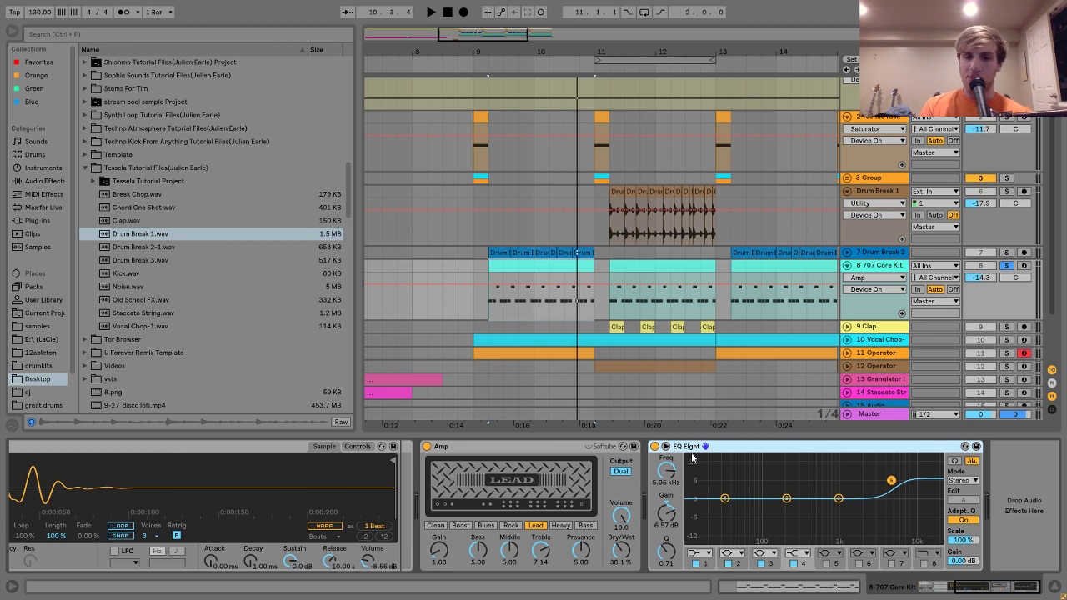
key("space")
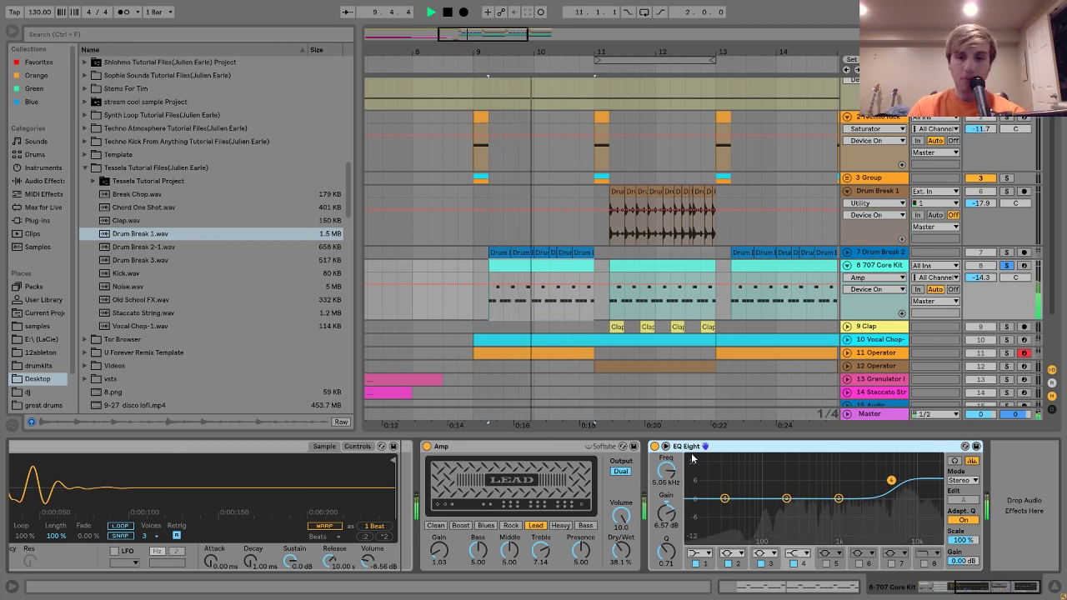
key("space")
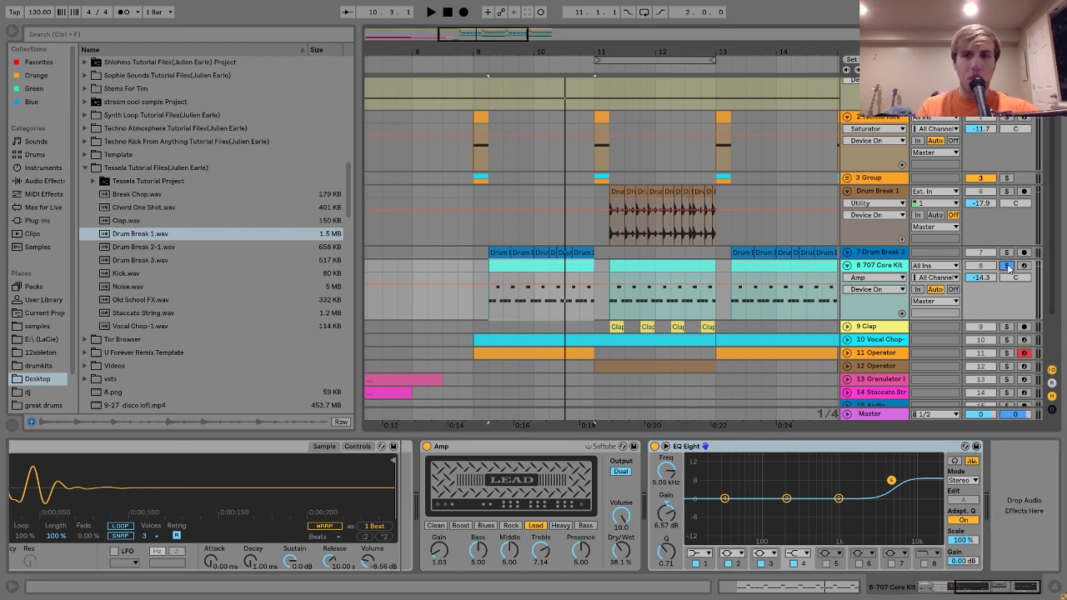
- Unsolo the 707 Core Kit track and play the full mix from 9.1.1 with that track muted and unmuted
left_click(472, 270)
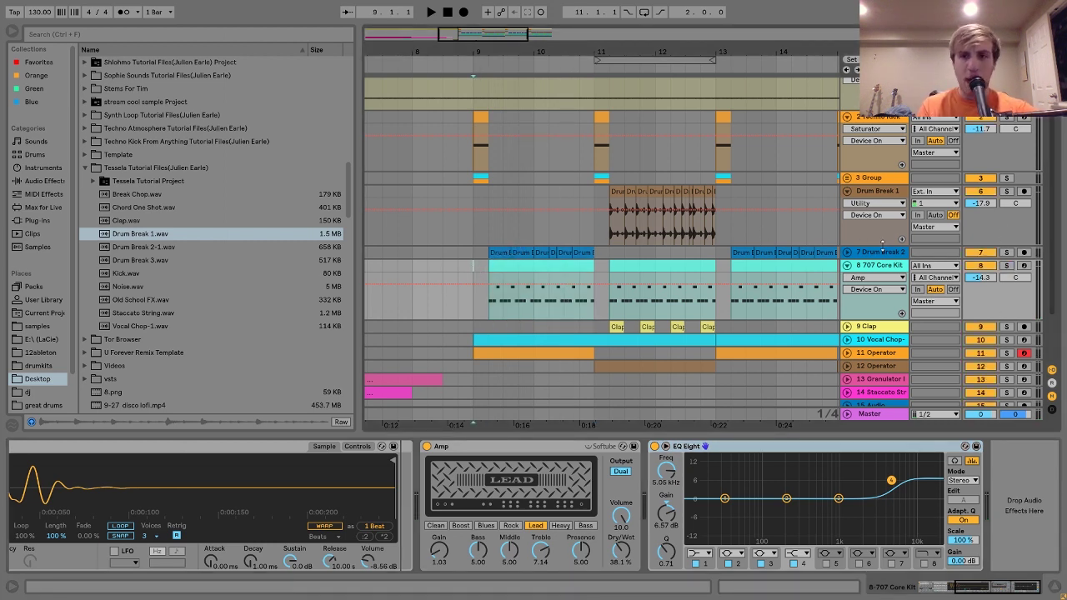
key("space")
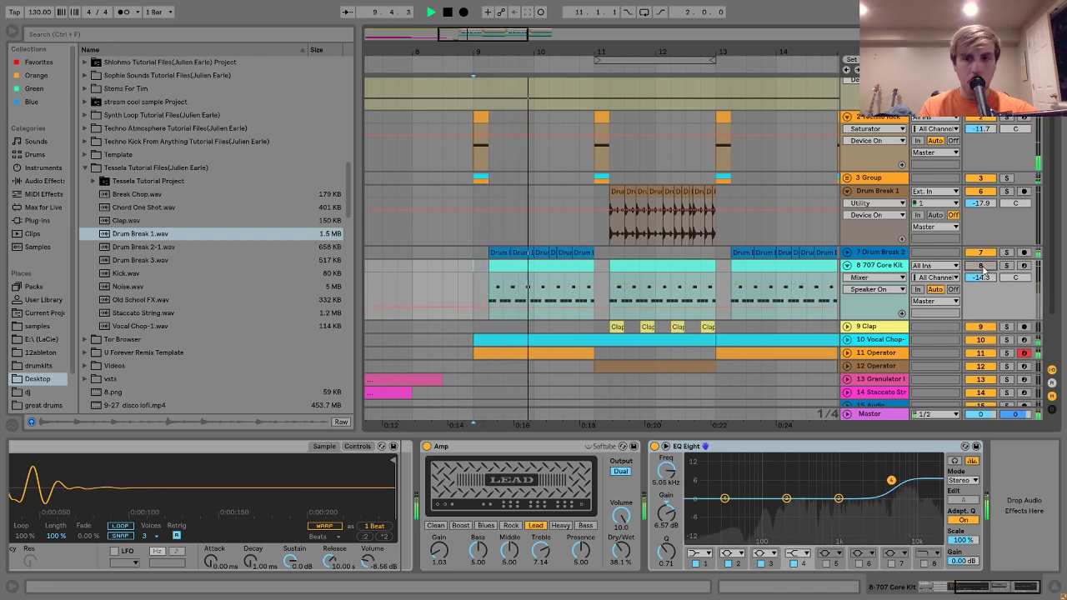
key("space")
left_click(983, 267)
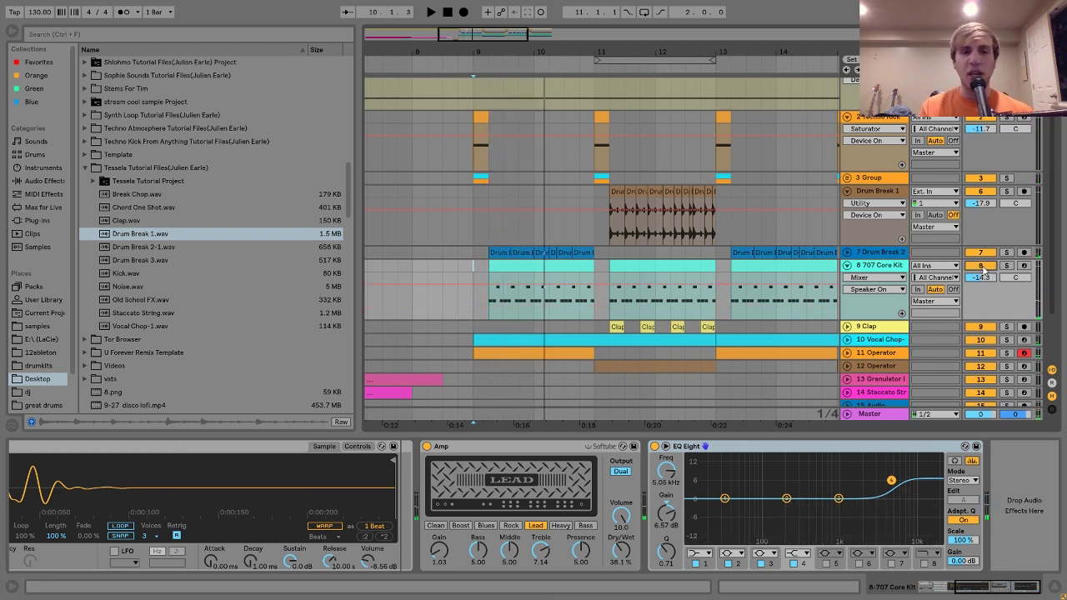
key("space")
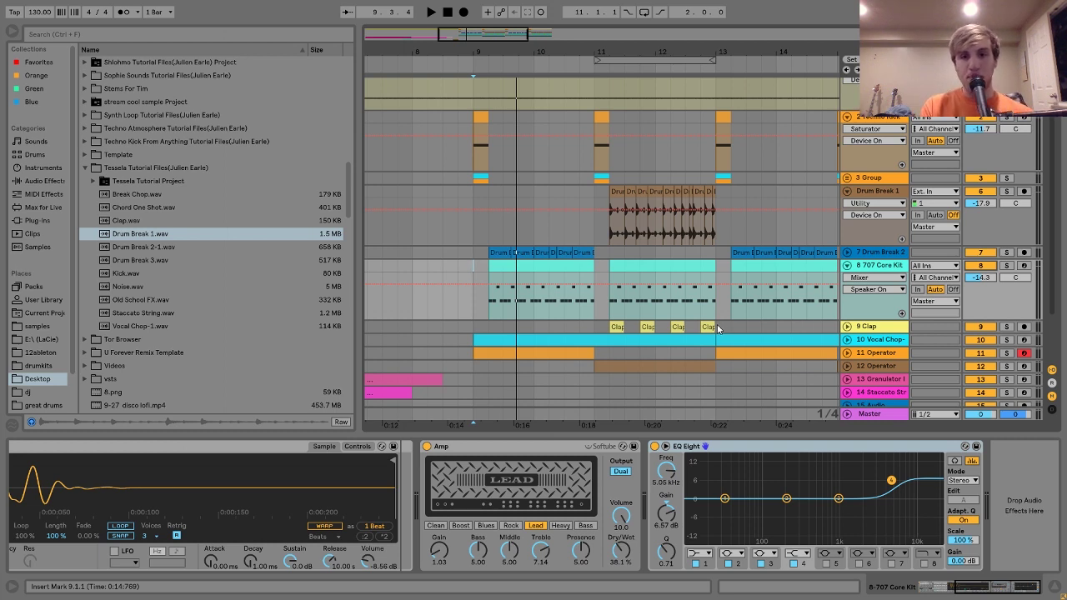
- Unfold the 9 Clap track, start playback from 11.1.1, and solo the clap alone
left_click(871, 327)
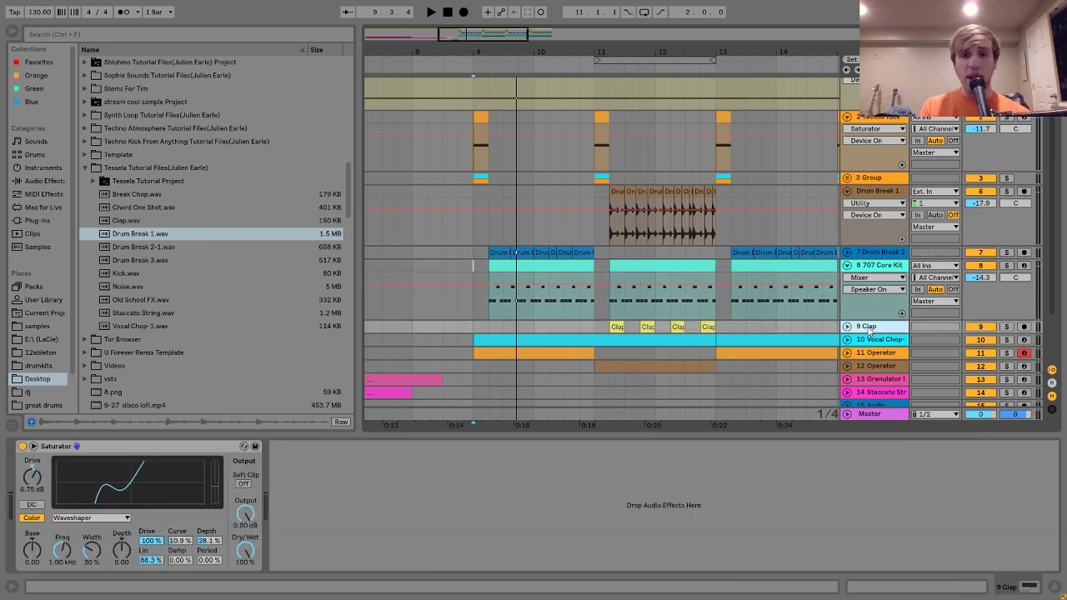
left_click(847, 325)
left_click(596, 324)
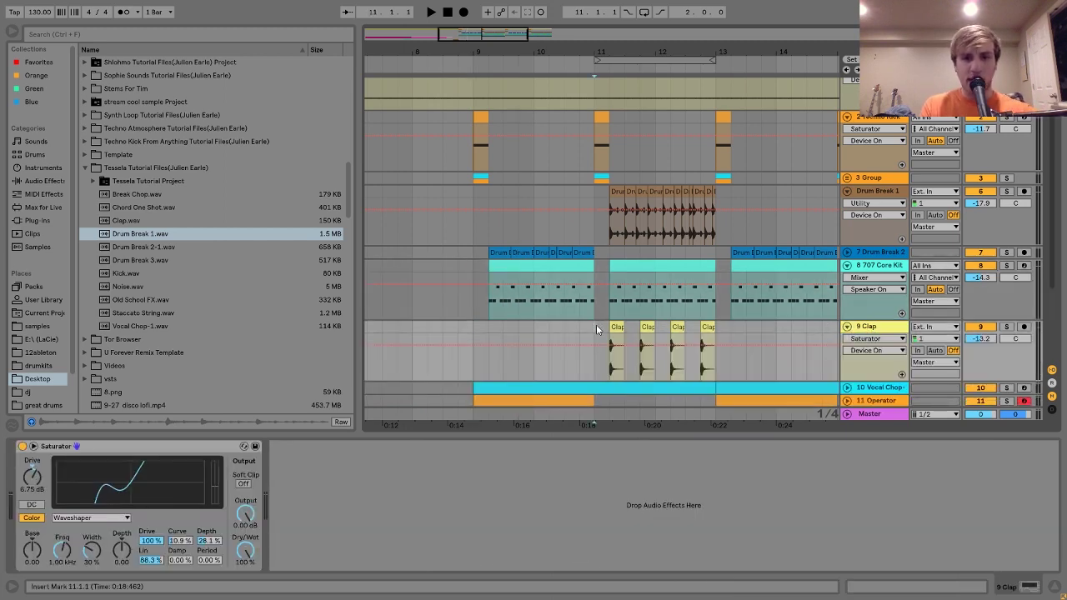
key("space")
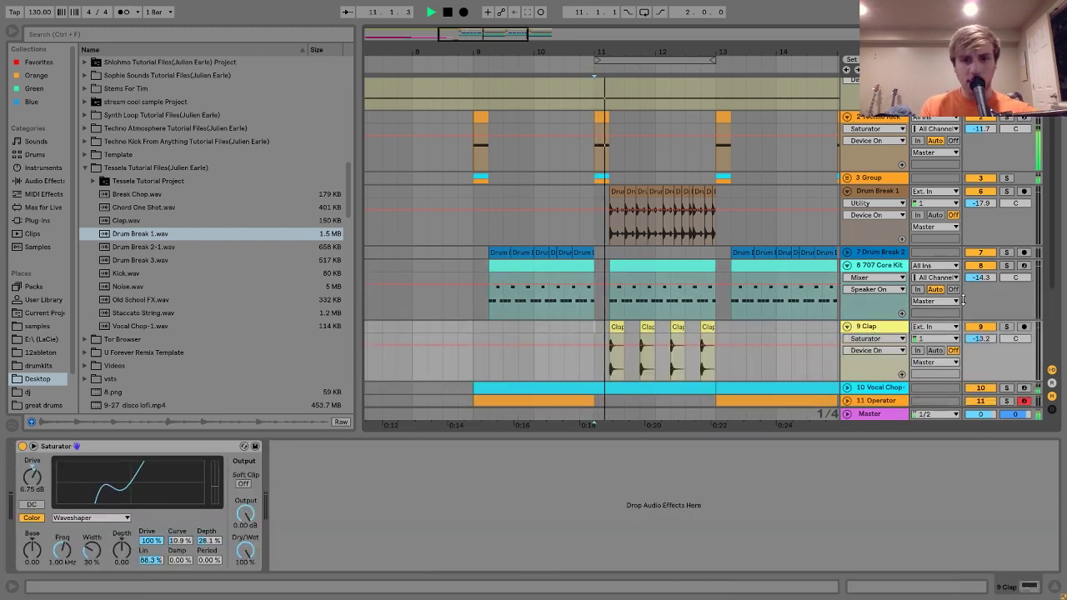
left_click(1007, 326)
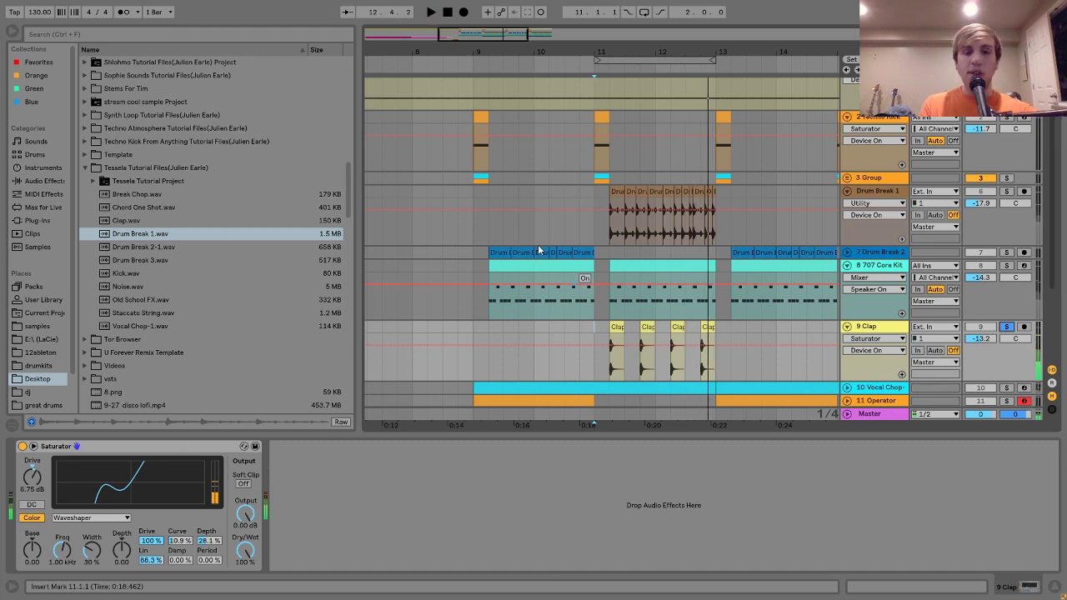
- Examine the clap clips and the Clap.wav source sample, and replay the soloed clap from 11.1.1
left_click(617, 324)
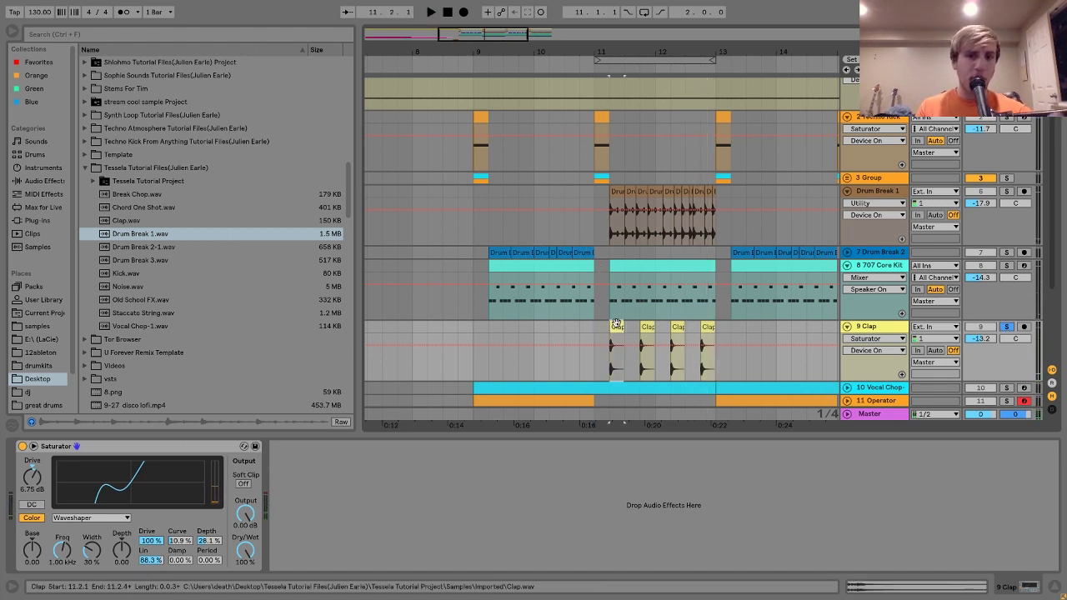
left_click(140, 222)
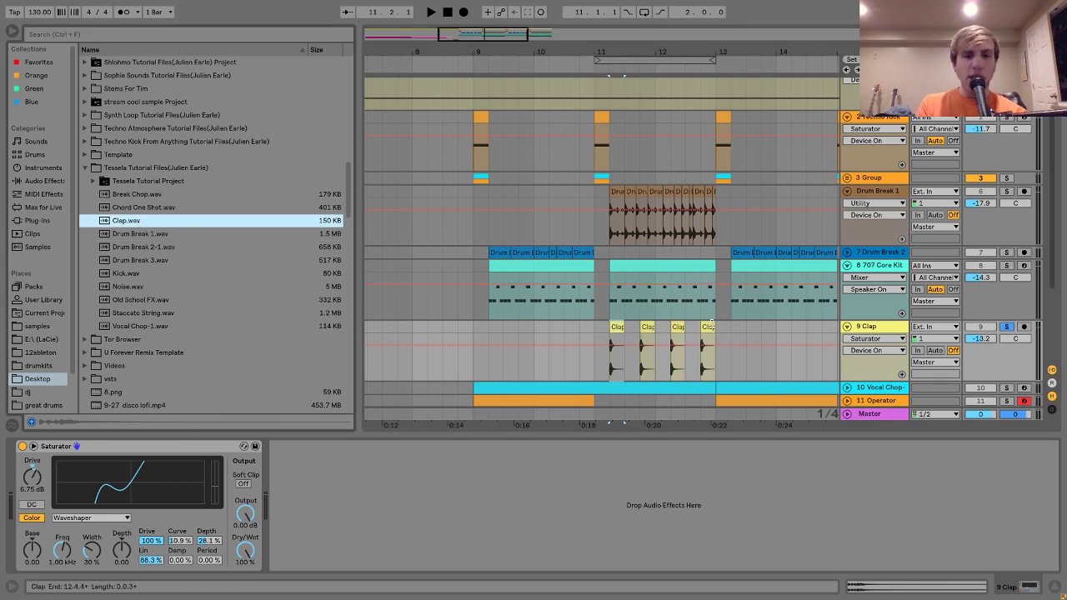
left_click(692, 351)
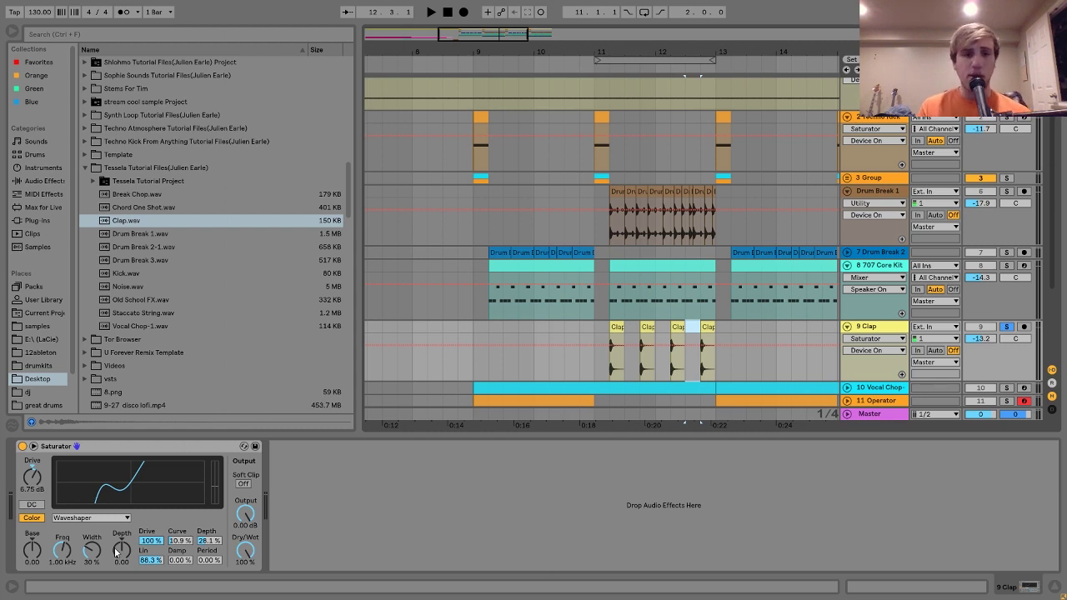
left_click(598, 331)
key("space")
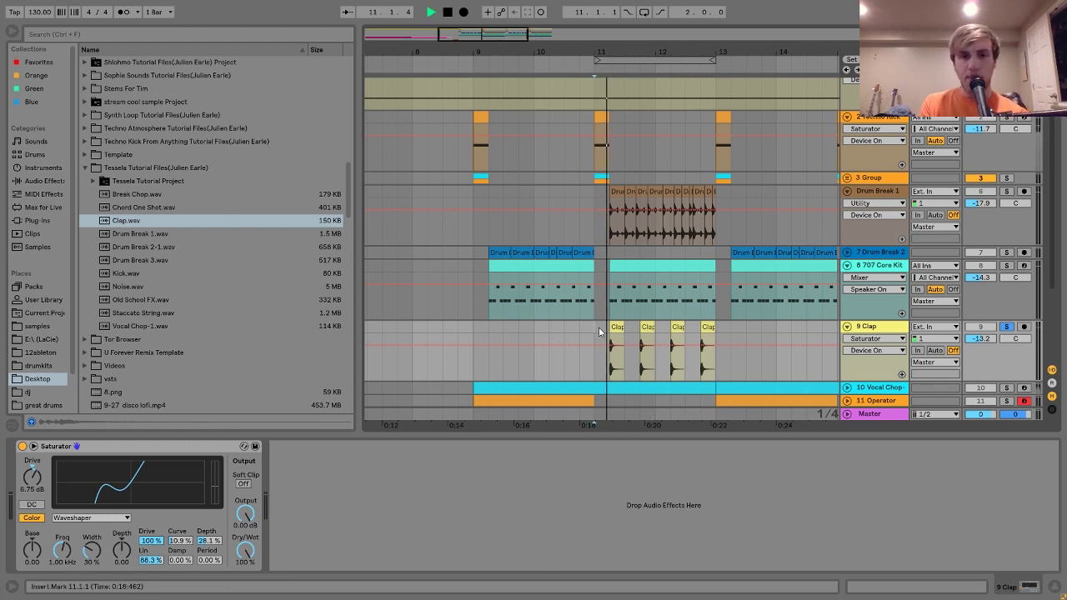
key("space")
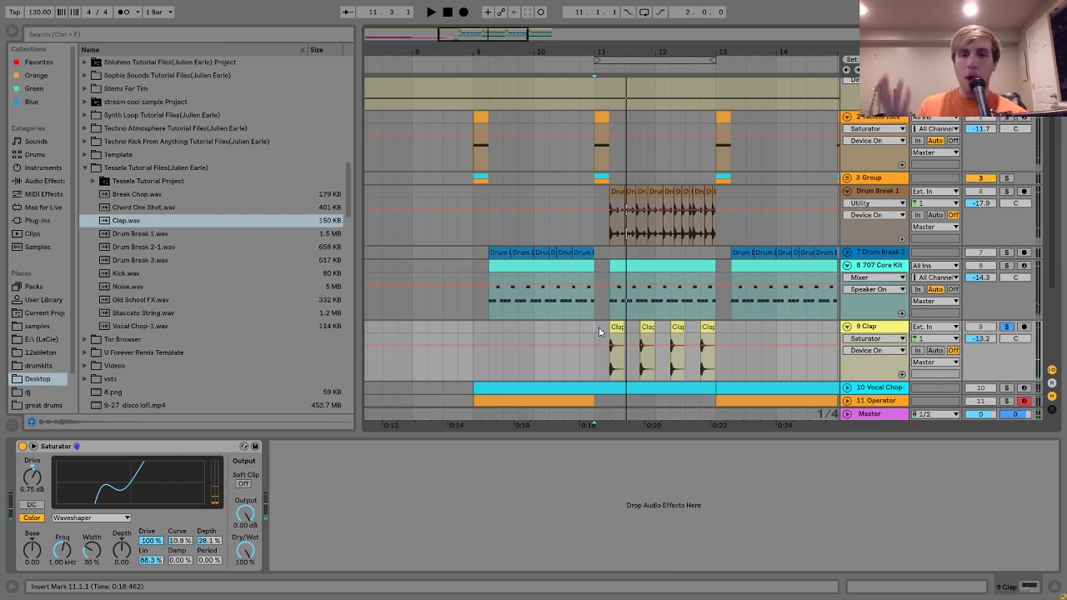
- Unfold the 10 Vocal Chop-1 track, solo it alone, and play its first clip from 9.1.1
scroll(598, 332, "down", 3)
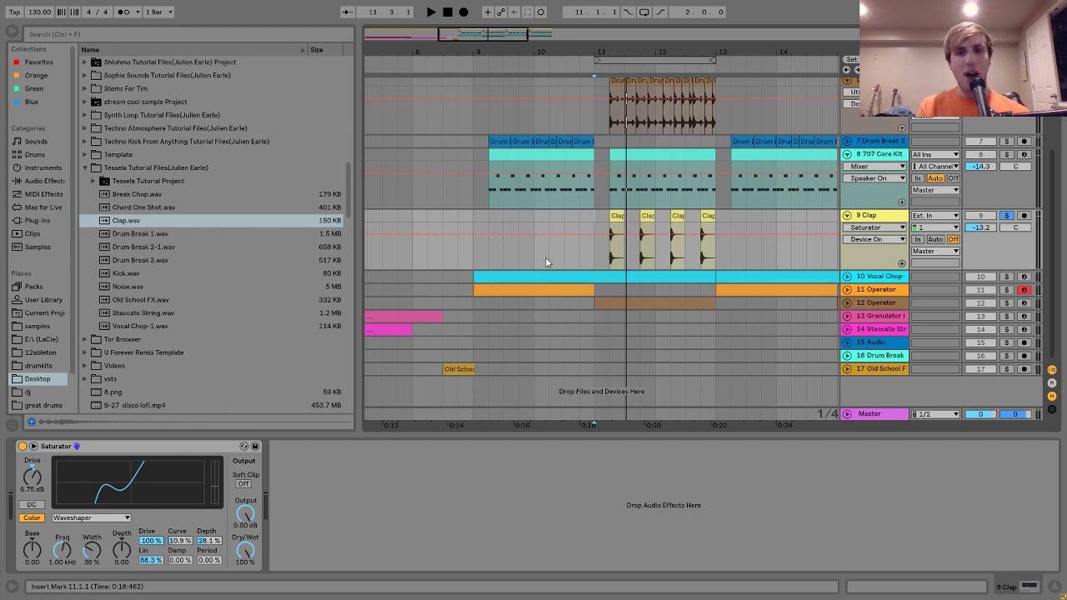
left_click(866, 276)
left_click(846, 276)
left_click(648, 277)
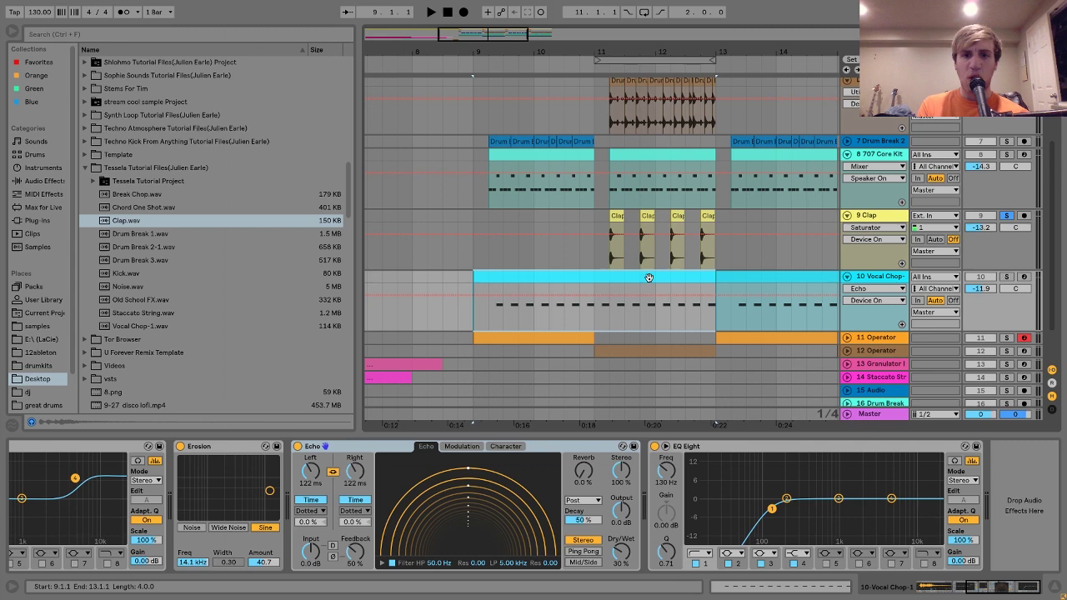
left_click(1007, 277)
key("space")
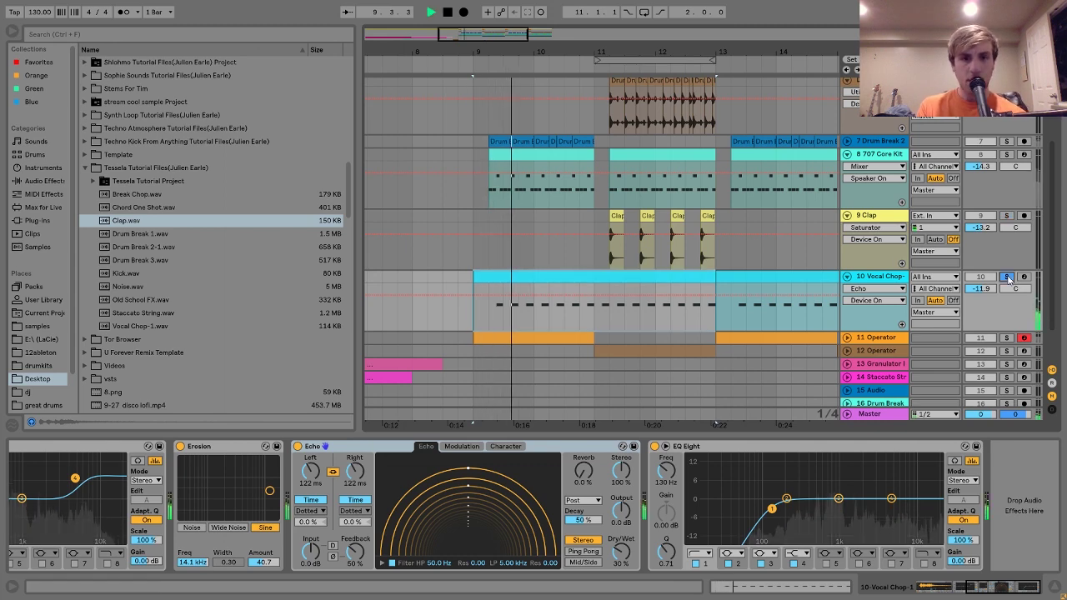
key("space")
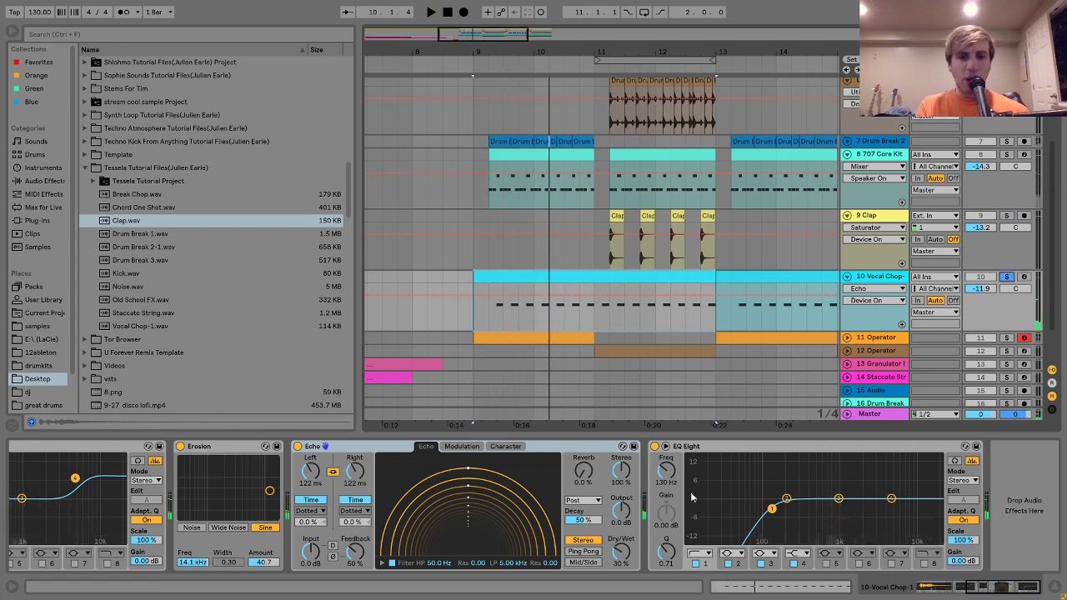
- Preview the Vocal Chop-1.wav sample and examine the track's sampler, first EQ Eight, and Erosion settings
scroll(663, 483, "up", 5)
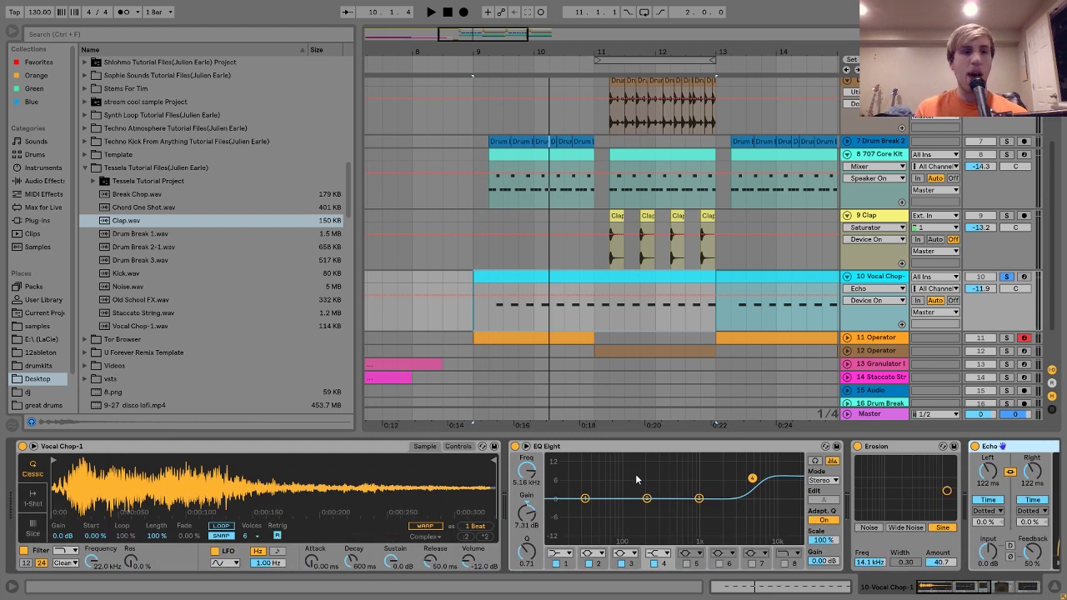
left_click(151, 325)
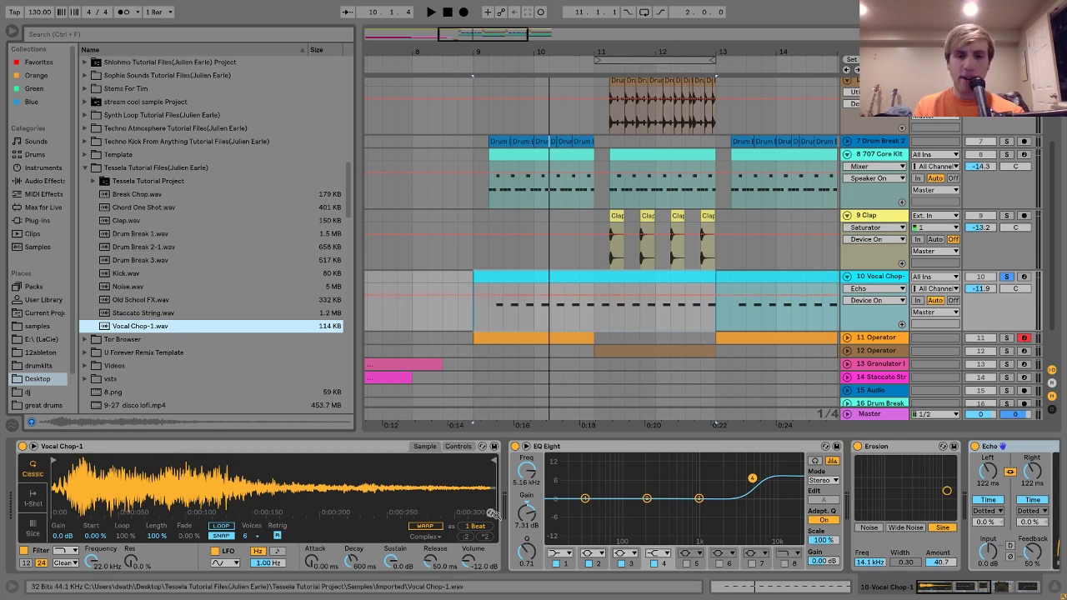
scroll(494, 510, "right", 4)
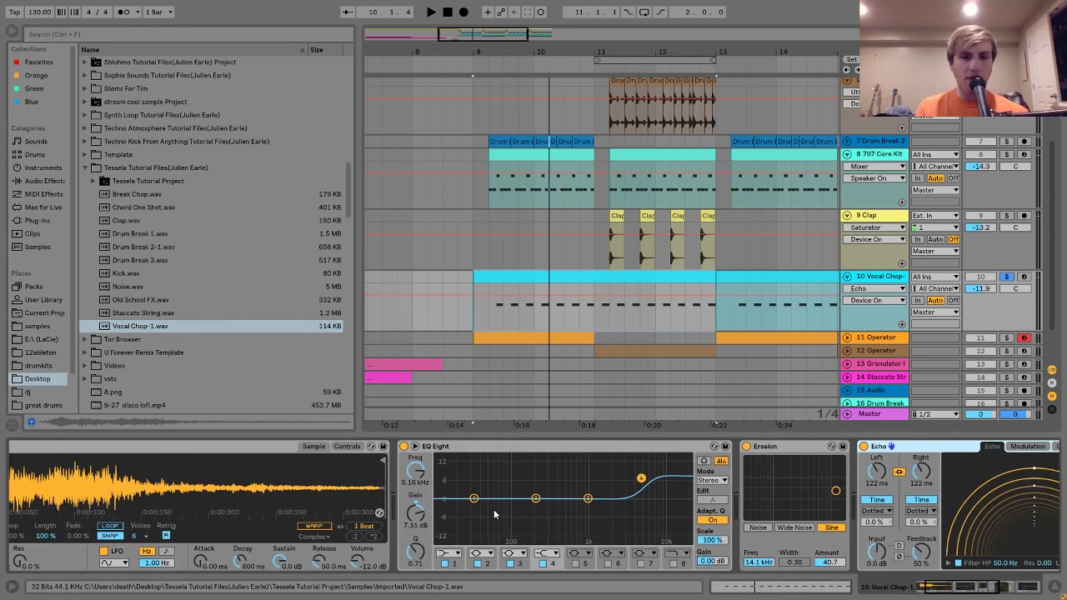
scroll(494, 509, "right", 6)
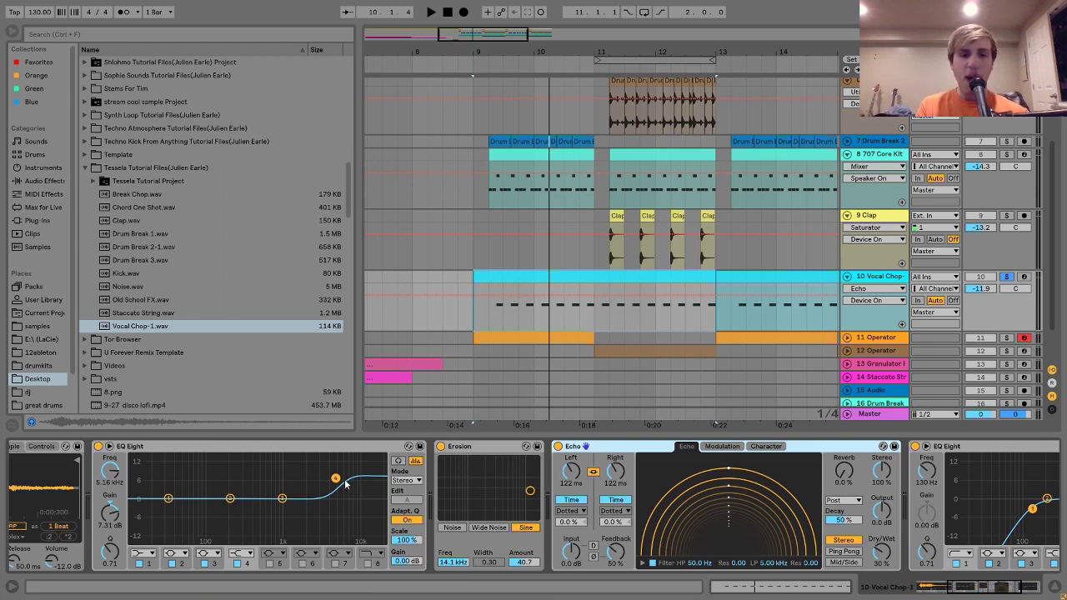
left_click(464, 446)
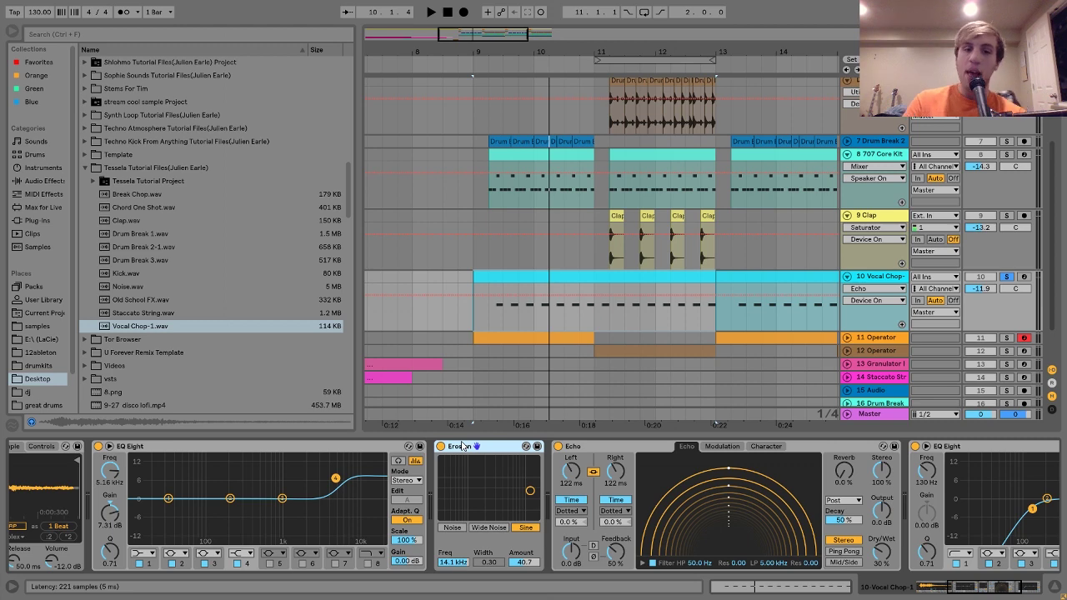
scroll(463, 446, "right", 3)
- Play the vocal chop with Echo switched off and on for comparison, and inspect the EQ Eight that follows it
left_click(475, 448)
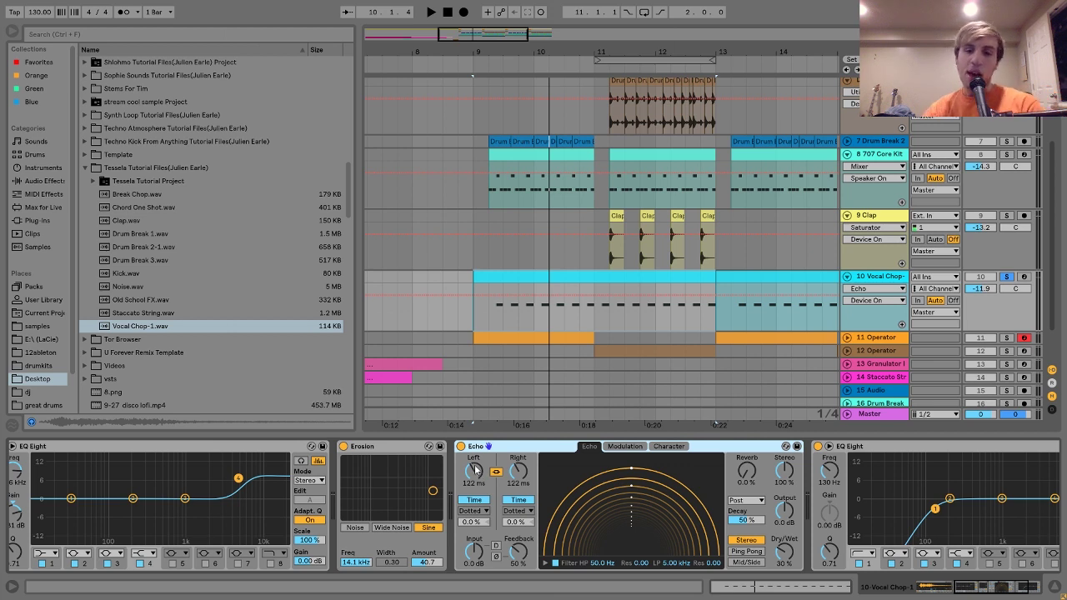
left_click(461, 447)
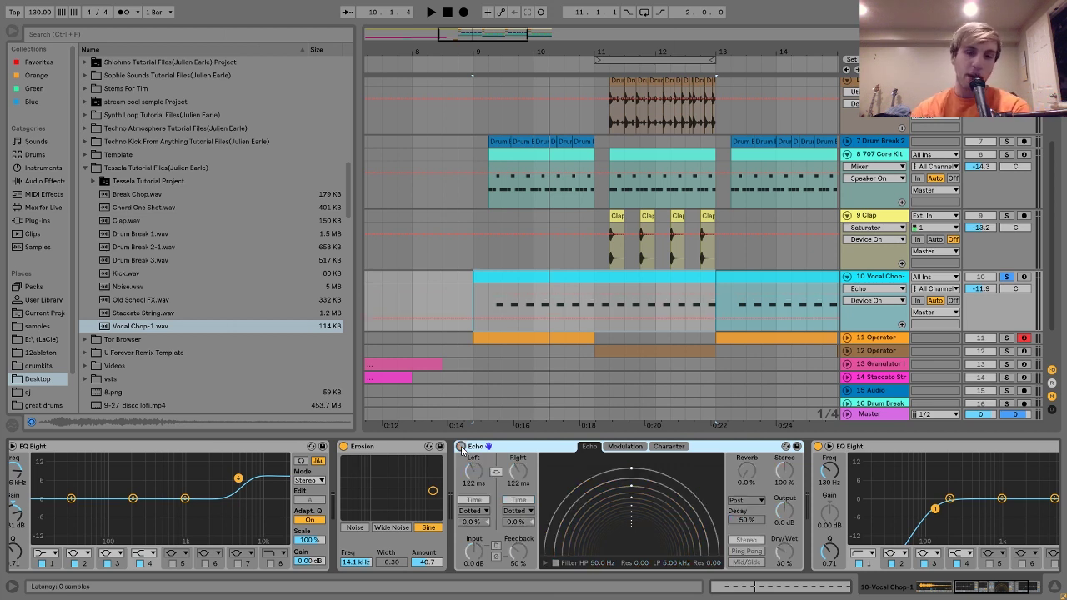
key("space")
left_click(461, 448)
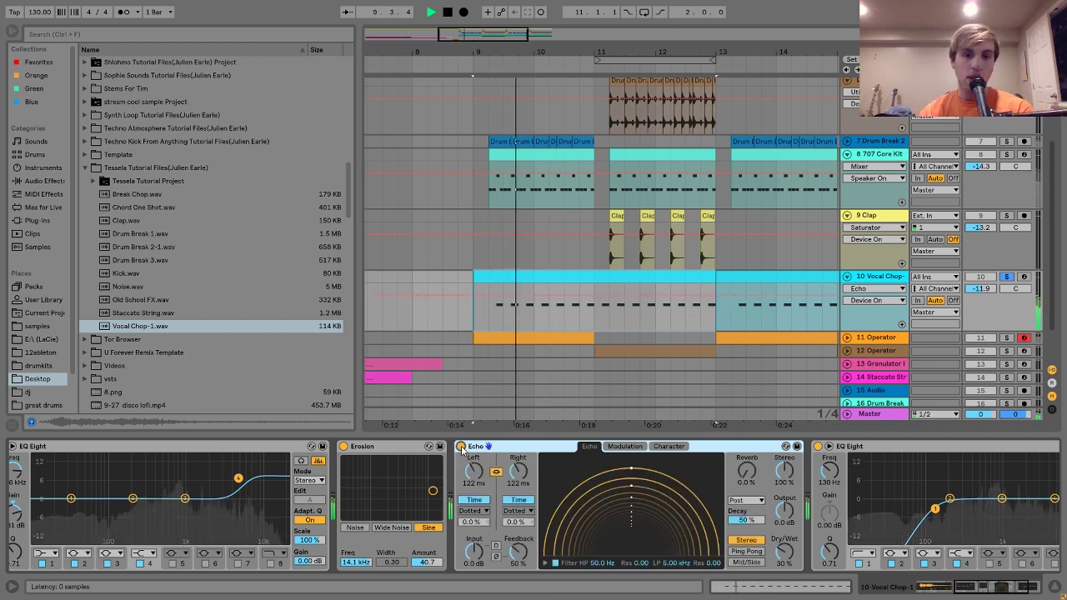
key("space")
scroll(719, 543, "right", 3)
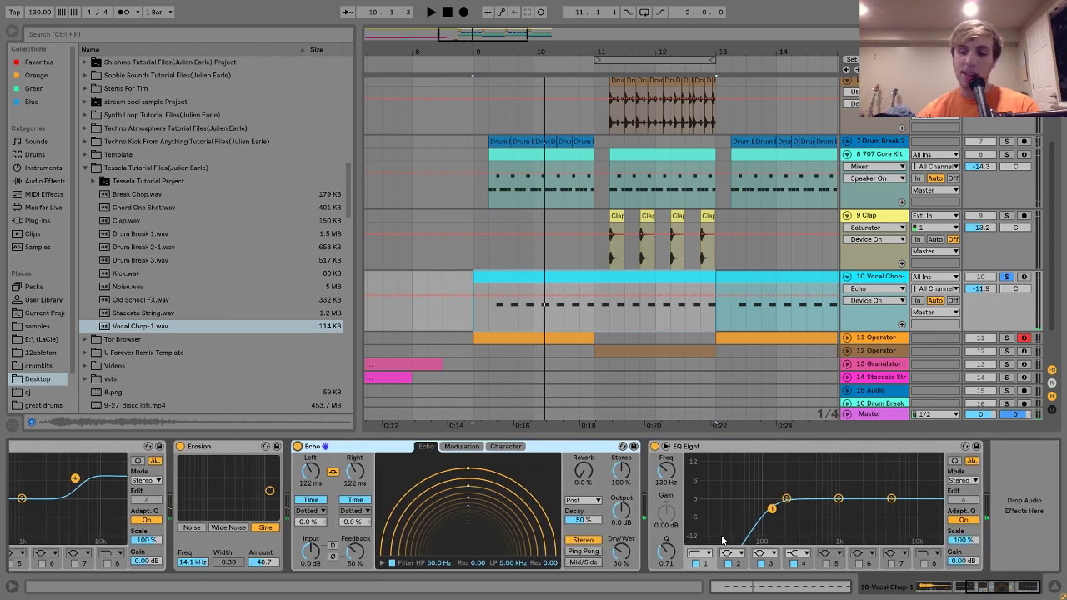
left_click(698, 447)
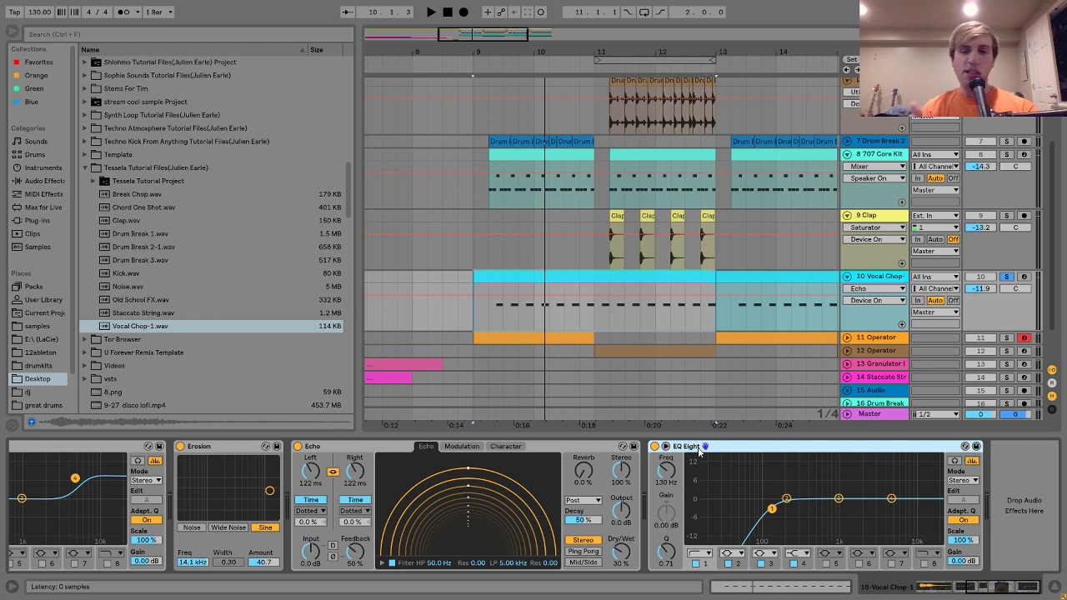
- Unsolo the Vocal Chop-1 track and play the full mix from 9.1.1 with that track muted and unmuted
right_click(1006, 277)
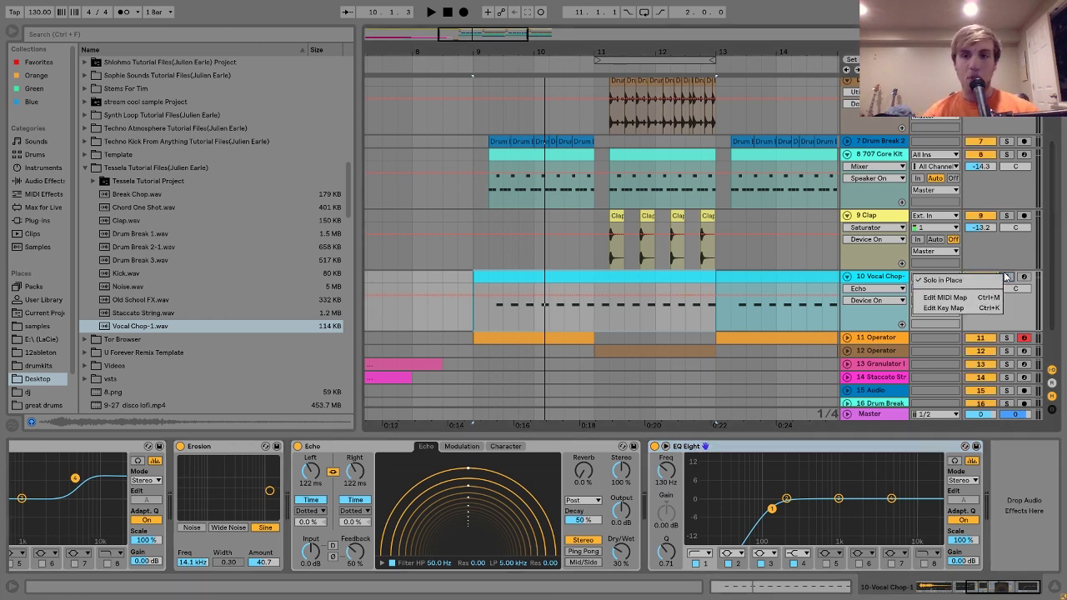
left_click(983, 253)
key("space")
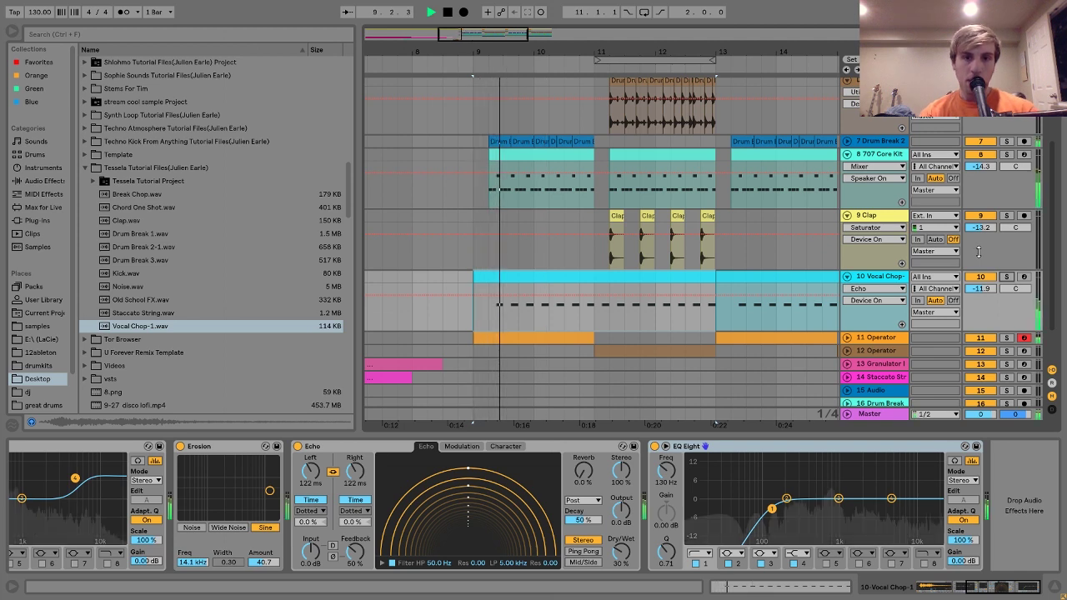
left_click(980, 278)
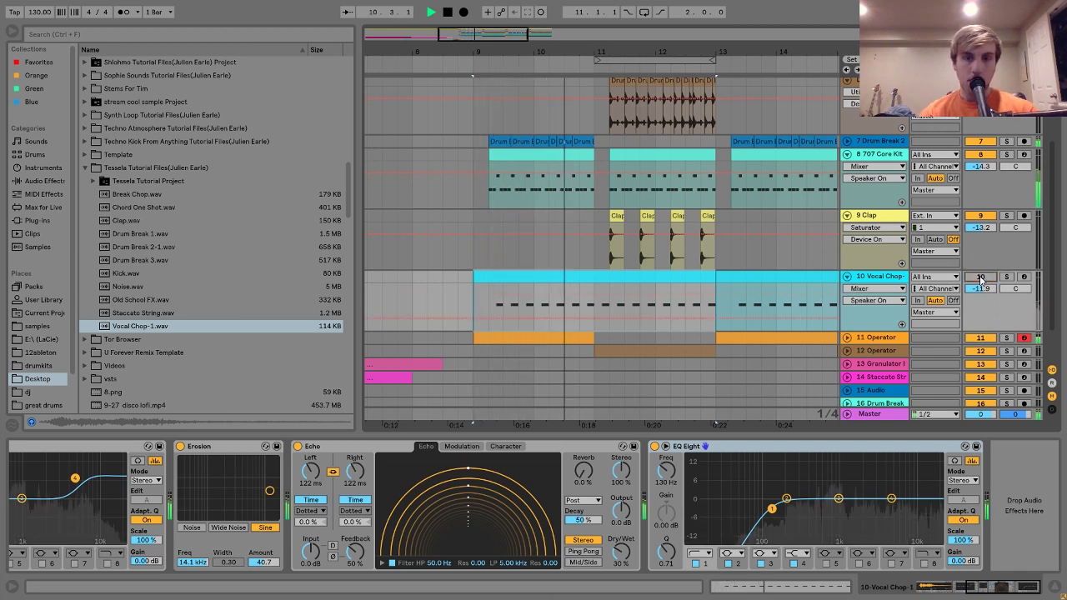
left_click(980, 278)
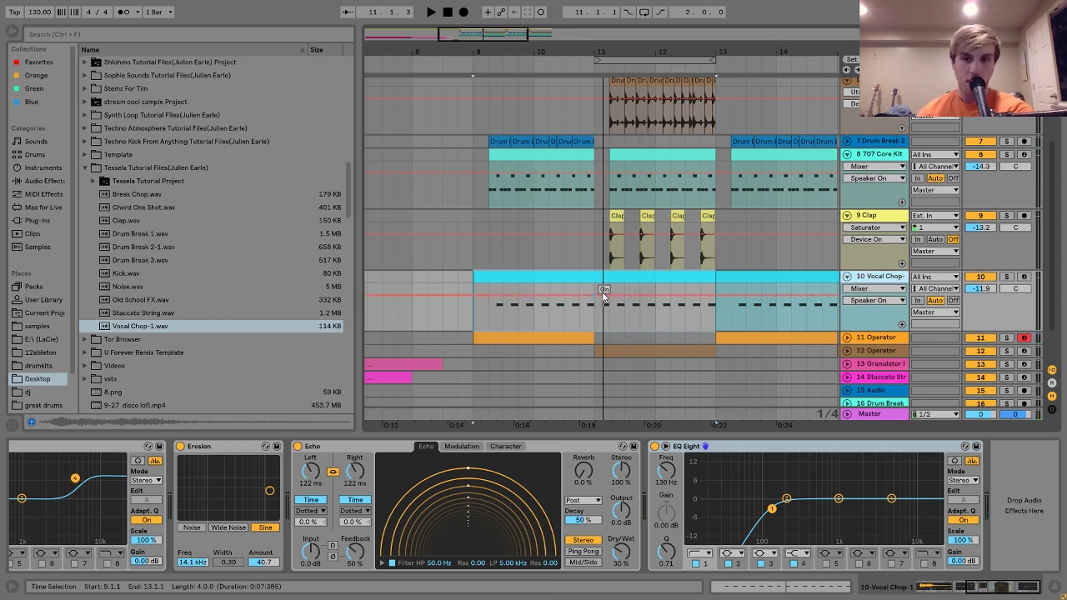
scroll(617, 275, "down", 2)
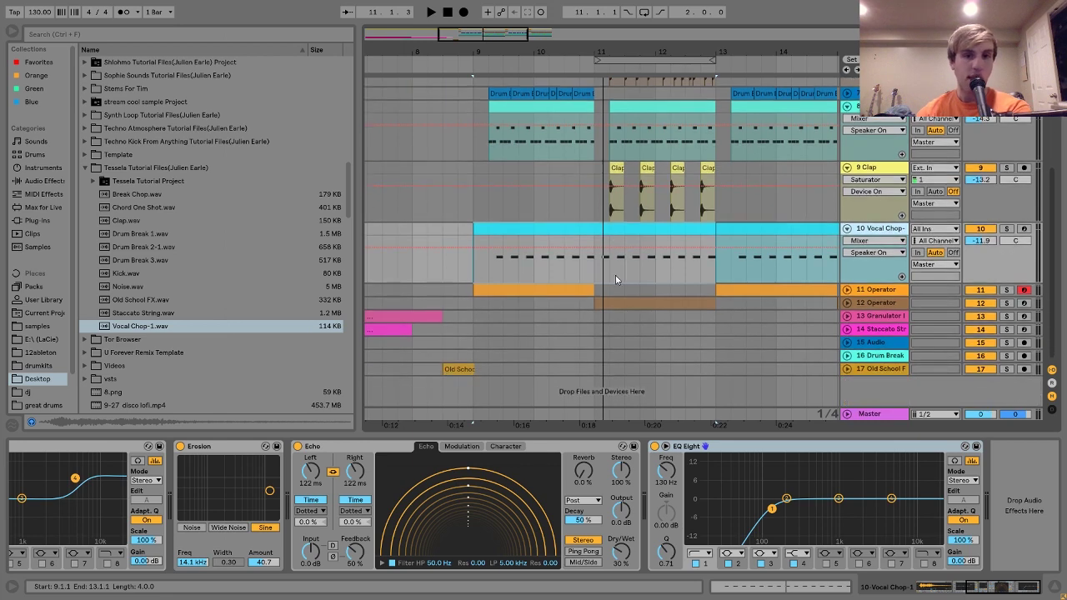
- Unfold the 11 Operator track, solo it alone, and play its first clip from 9.1.1
left_click(574, 289)
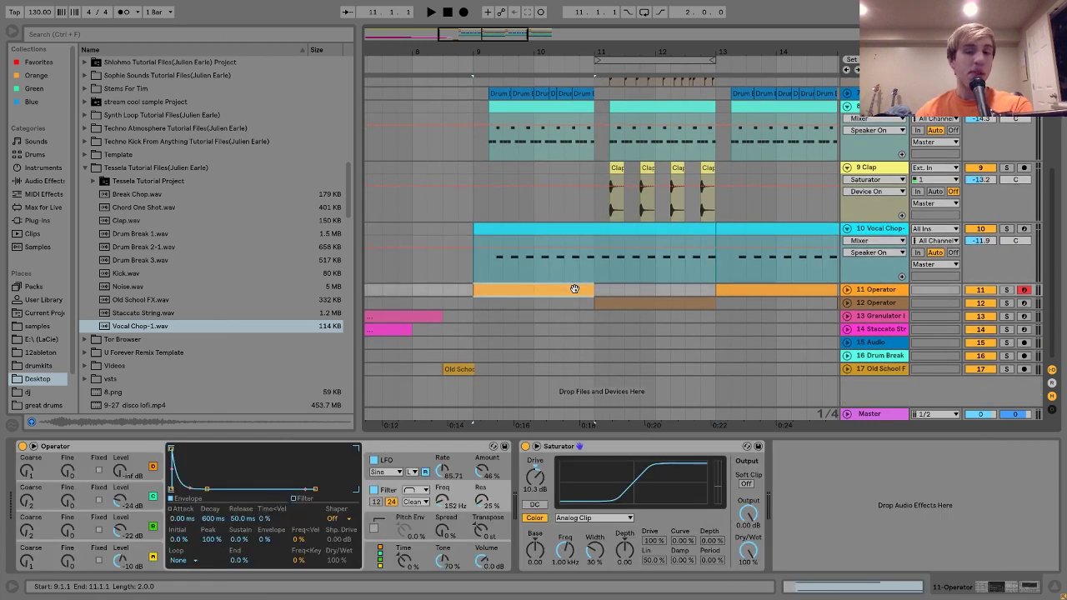
left_click(874, 292)
left_click(1006, 289)
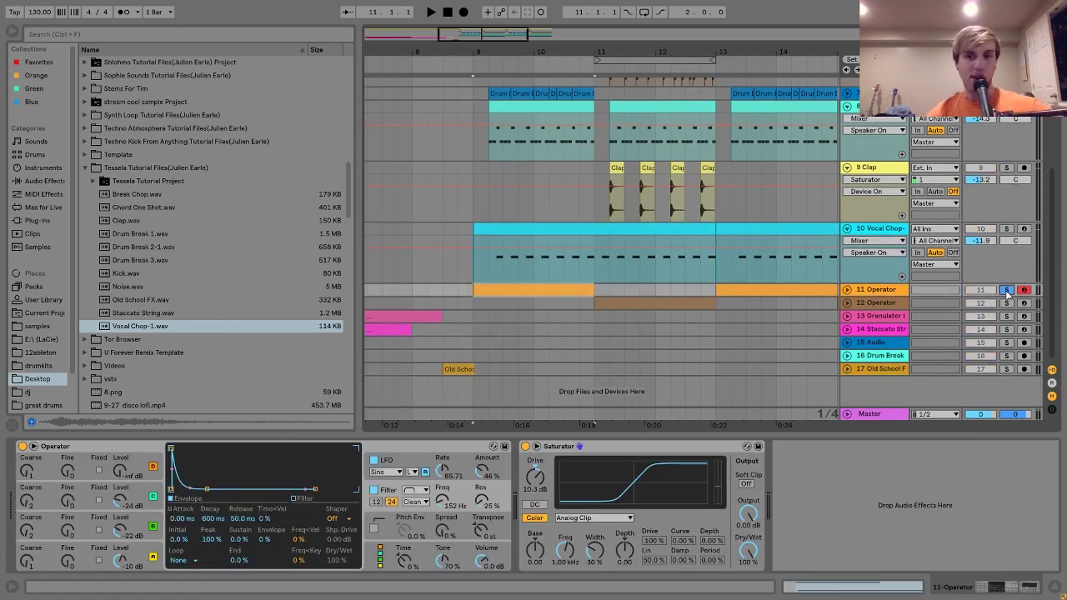
left_click(847, 289)
key("space")
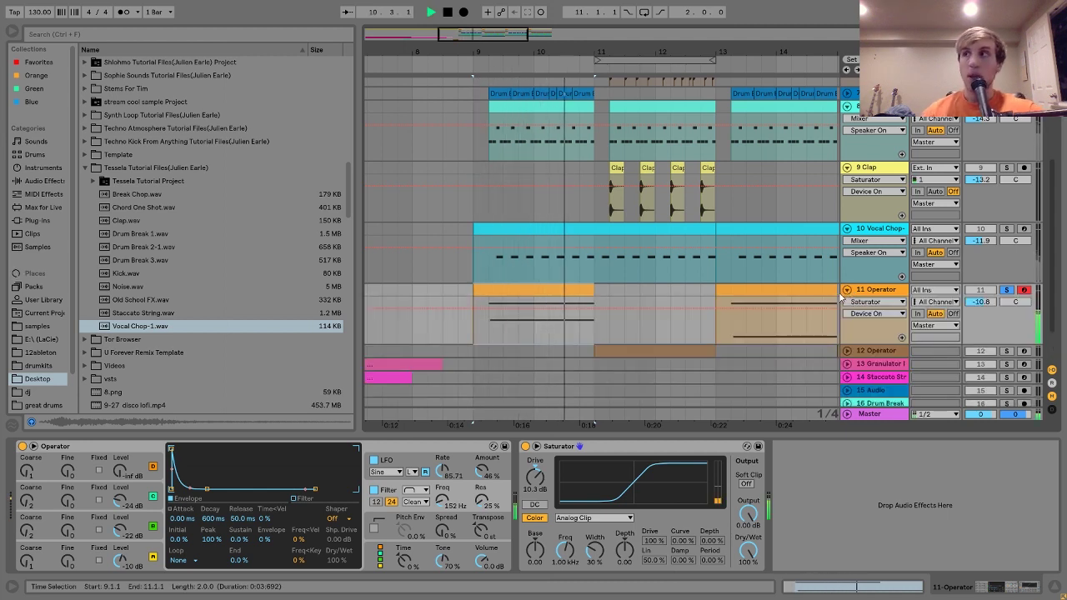
key("space")
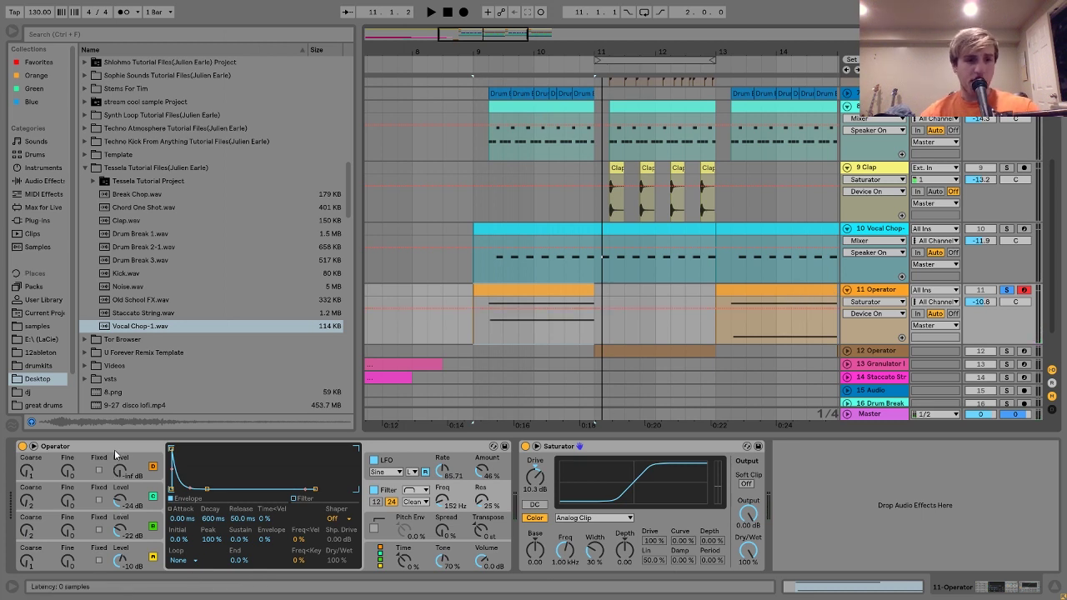
- Examine the 11 Operator instrument's oscillator A, B and C settings, filter envelope, and LFO routing
left_click(153, 554)
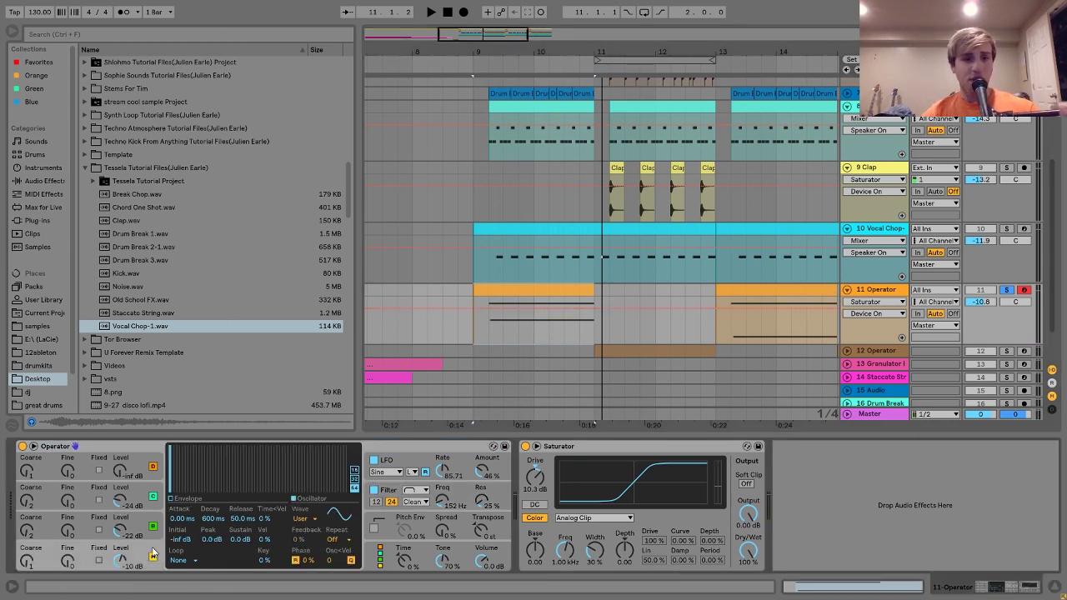
left_click(146, 524)
left_click(142, 495)
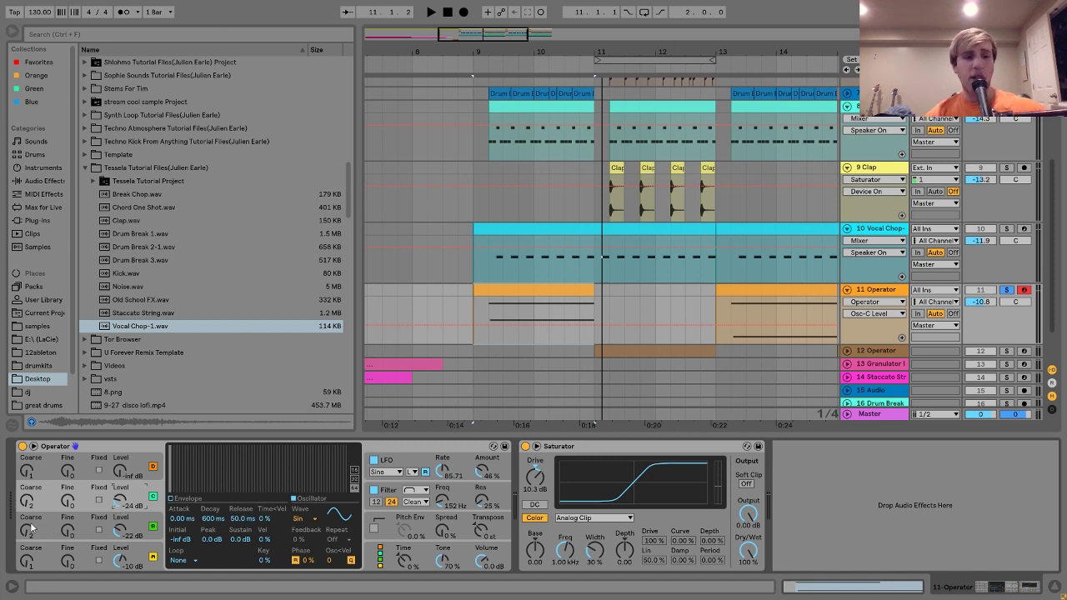
left_click(398, 491)
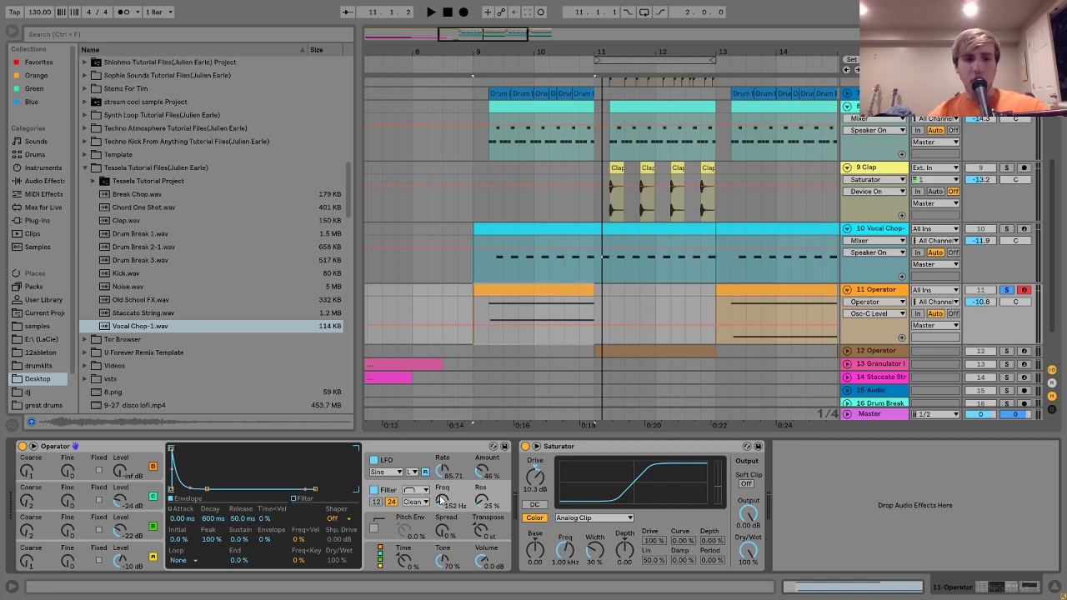
left_click(398, 465)
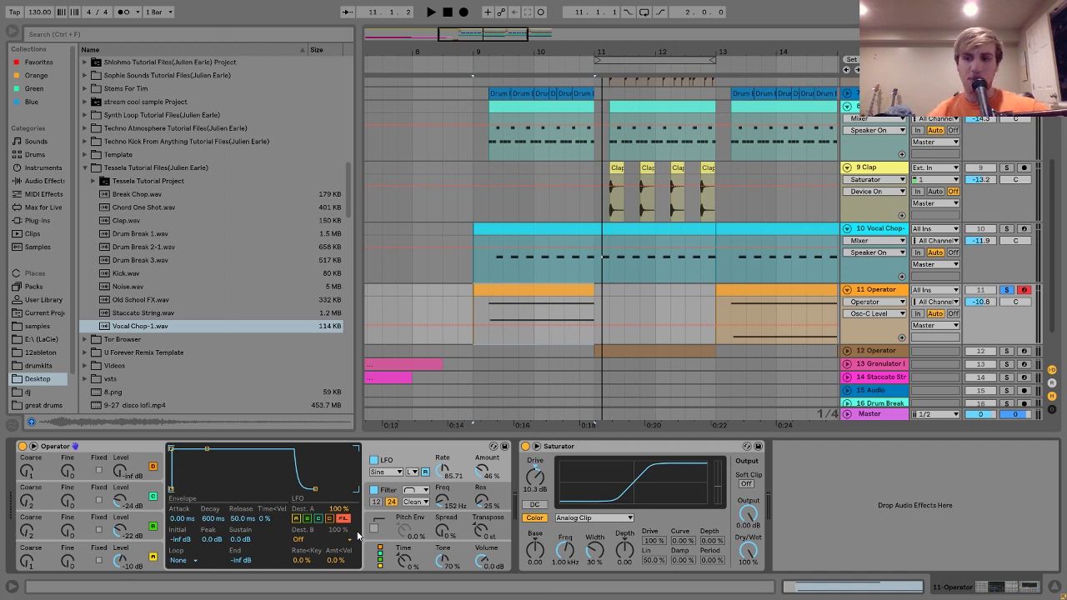
- Play the 11 Operator clip with the instrument's filter switched off and on for comparison
key("space")
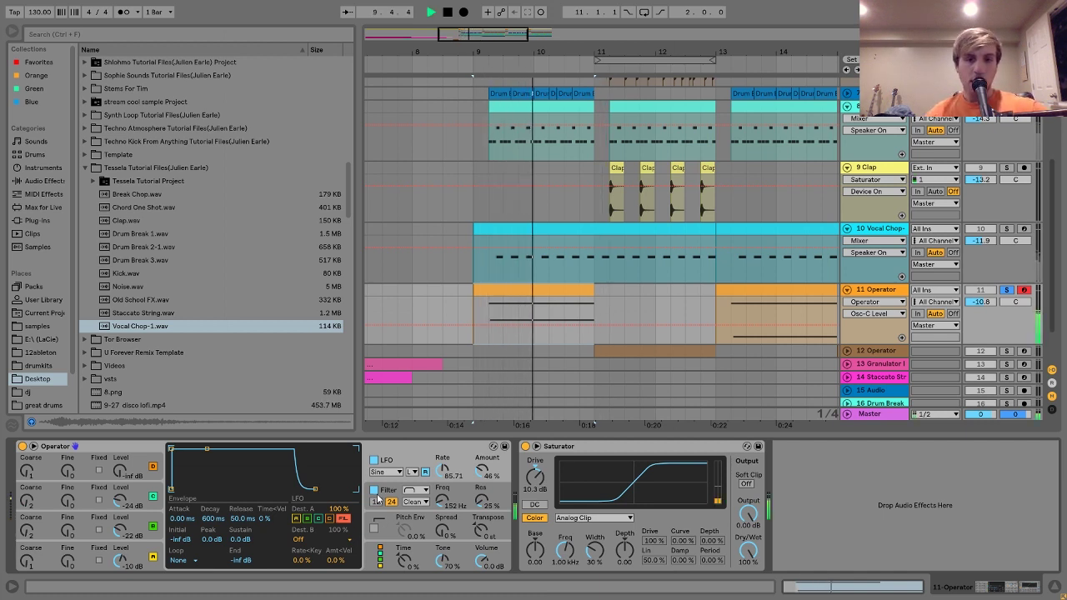
left_click(375, 491)
left_click(375, 491)
key("space")
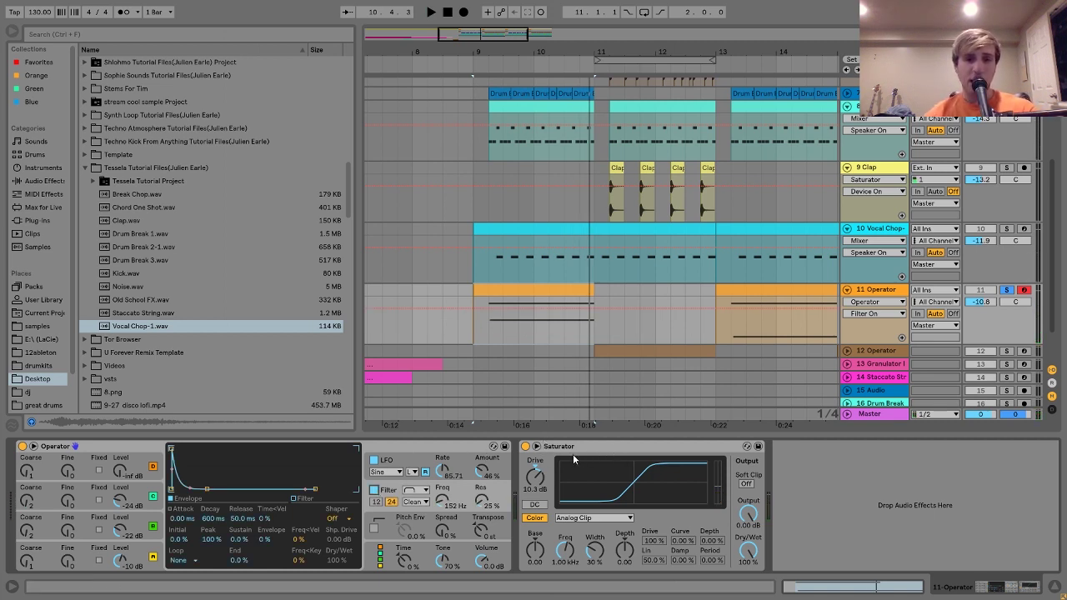
- Play the 11 Operator clip with Saturator bypassed, and switch the effect back on
left_click(525, 446)
key("space")
left_click(525, 447)
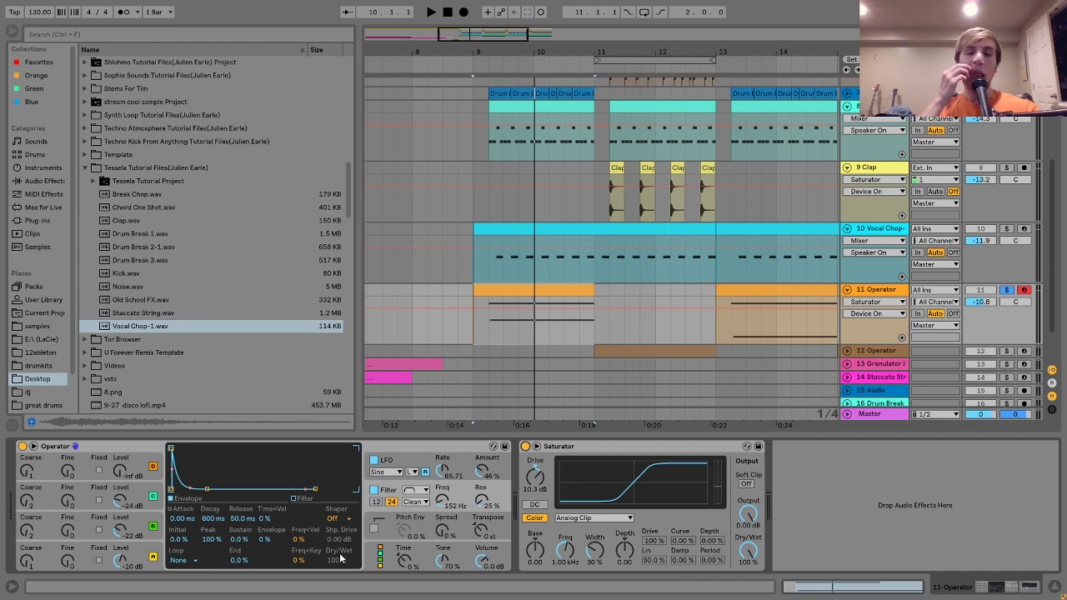
- Inspect the 11 Operator instrument's voice and pitch glide settings, and play the track's clip at 13.1.1
left_click(385, 556)
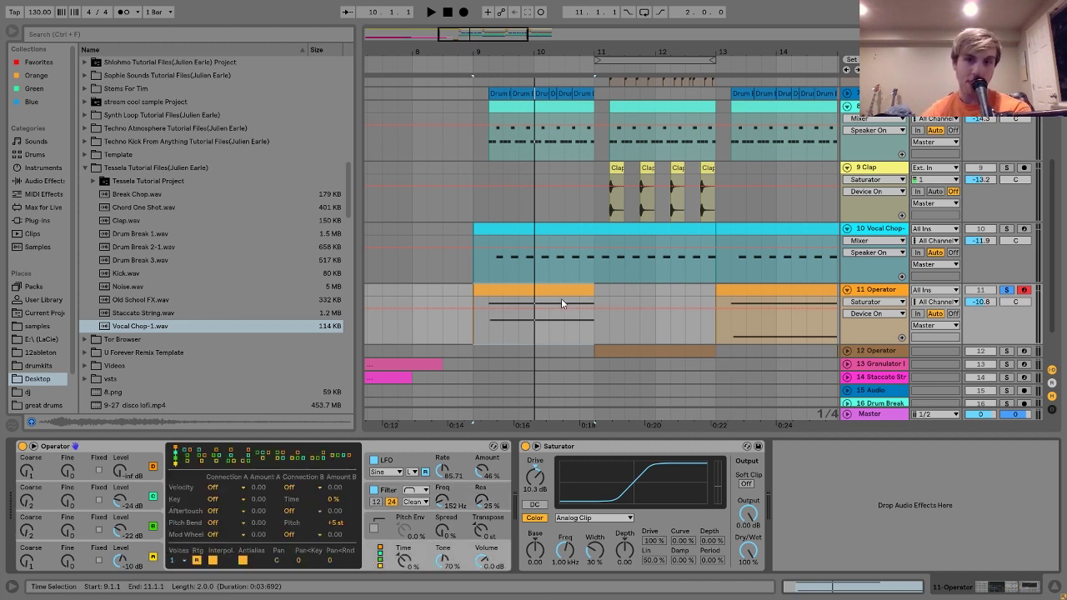
left_click(750, 289)
key("space")
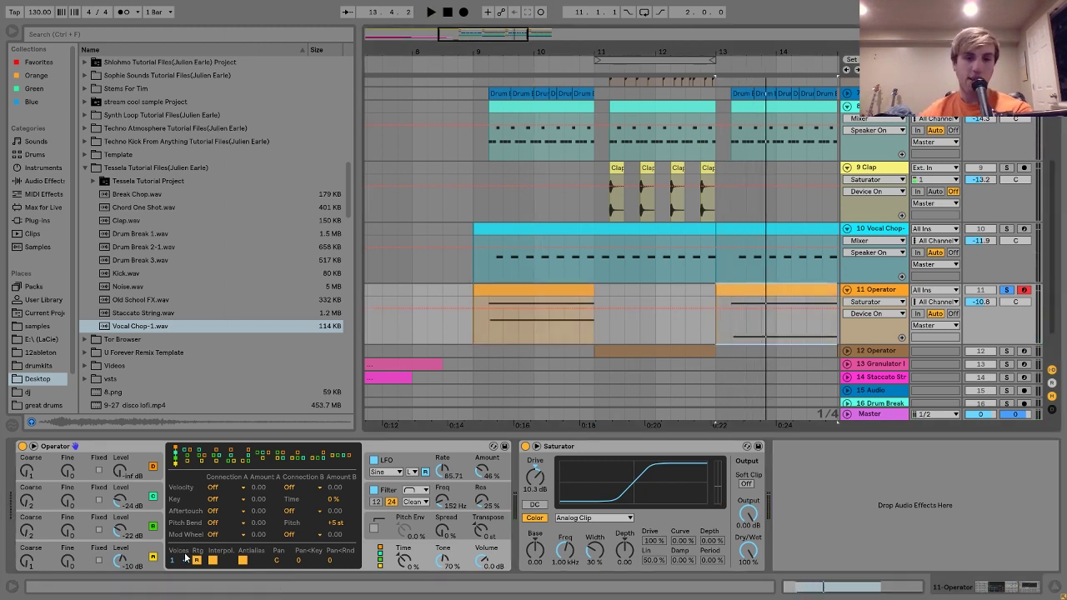
left_click(546, 291)
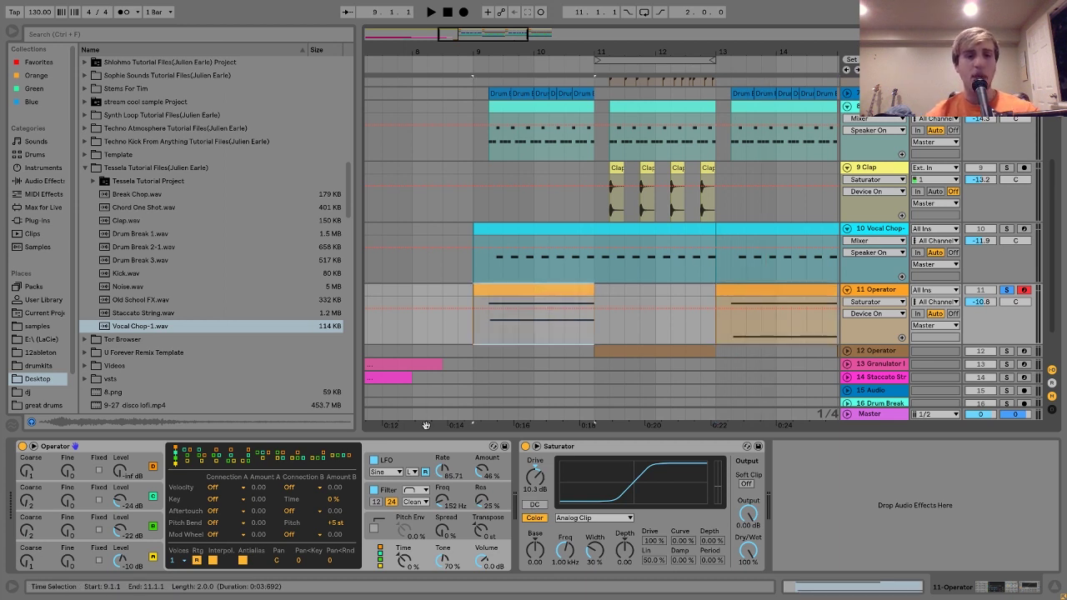
left_click(380, 521)
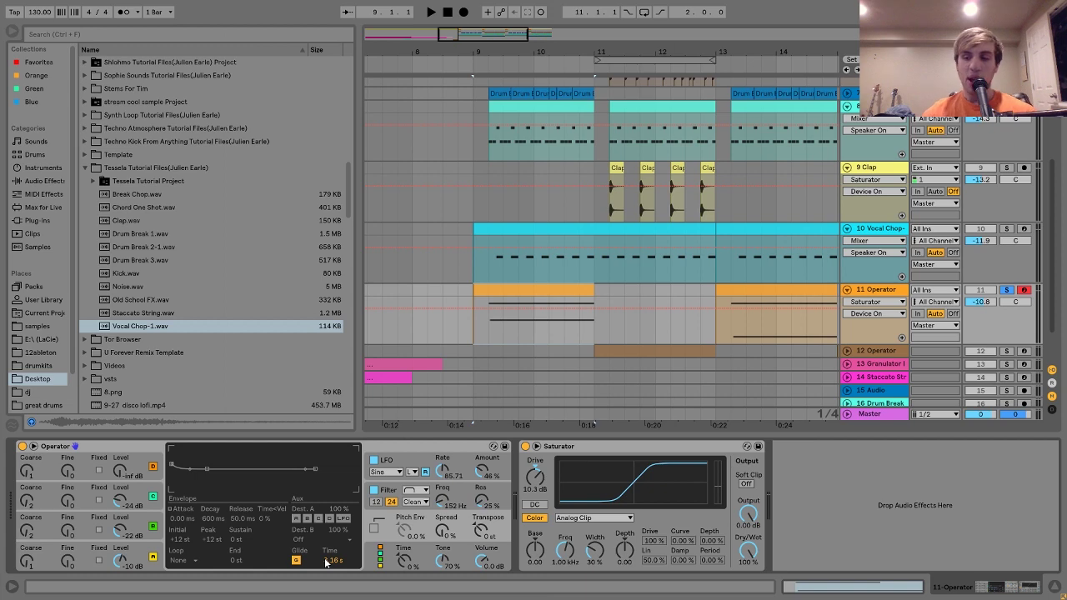
- Show the MIDI notes of the 11 Operator clip at 9.1.1 during playback, and return to the track's devices
left_click(548, 302)
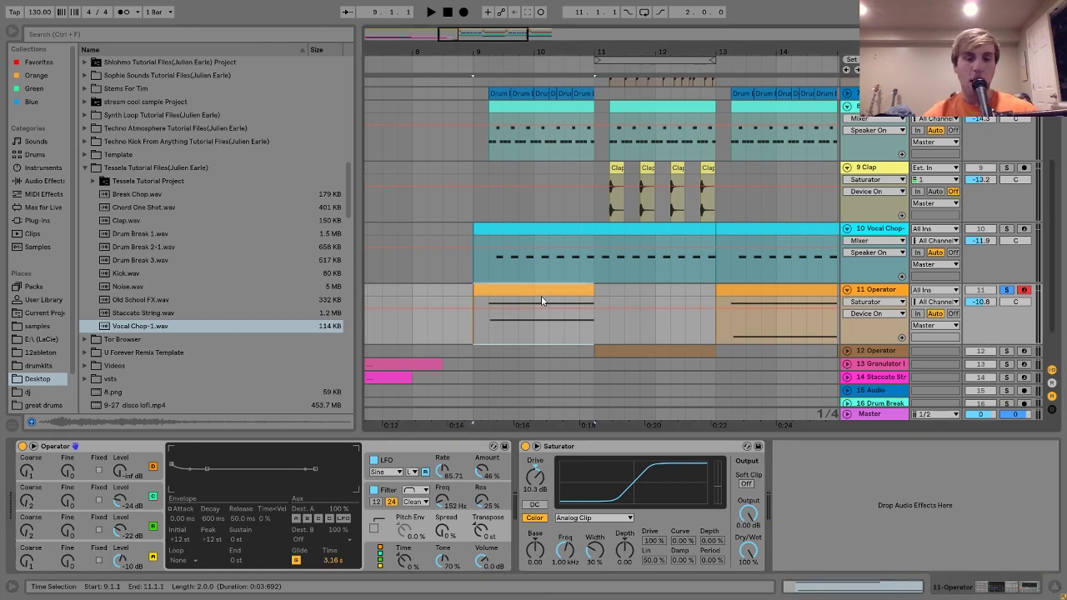
double_click(535, 289)
key("space")
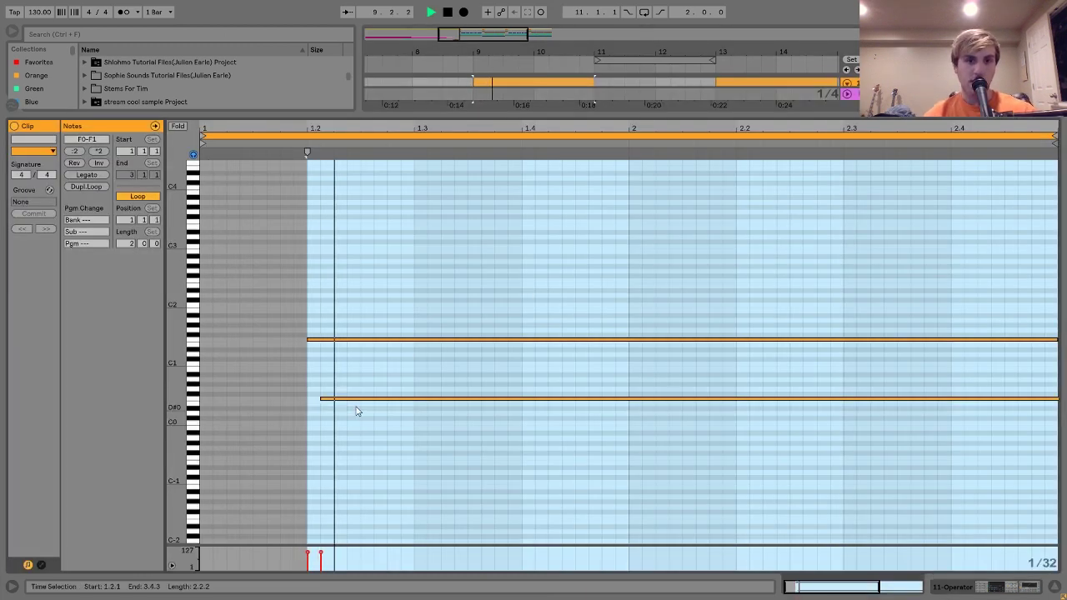
key("space")
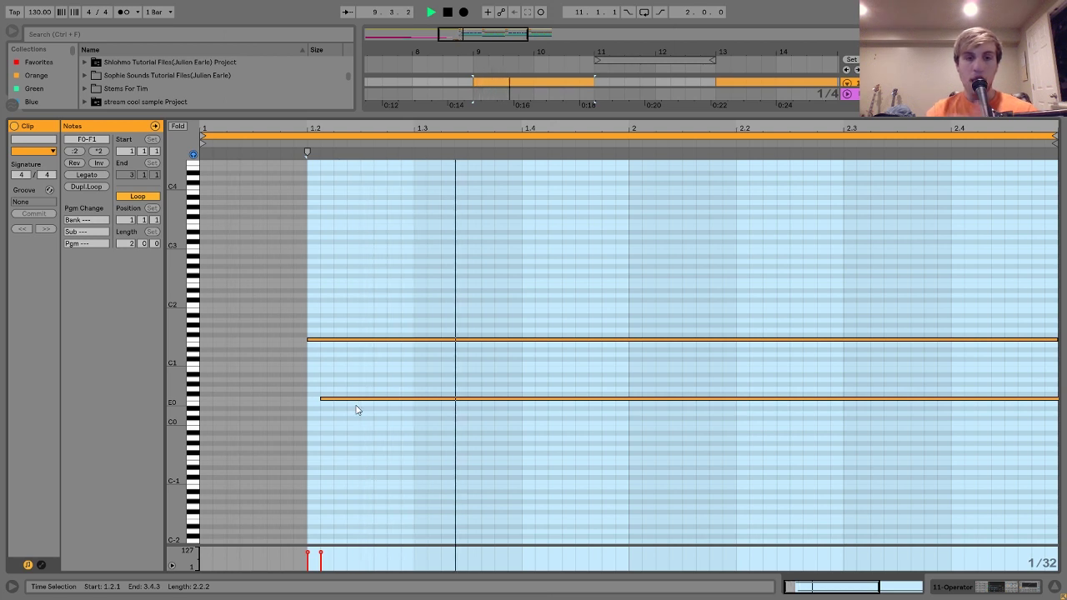
key("space")
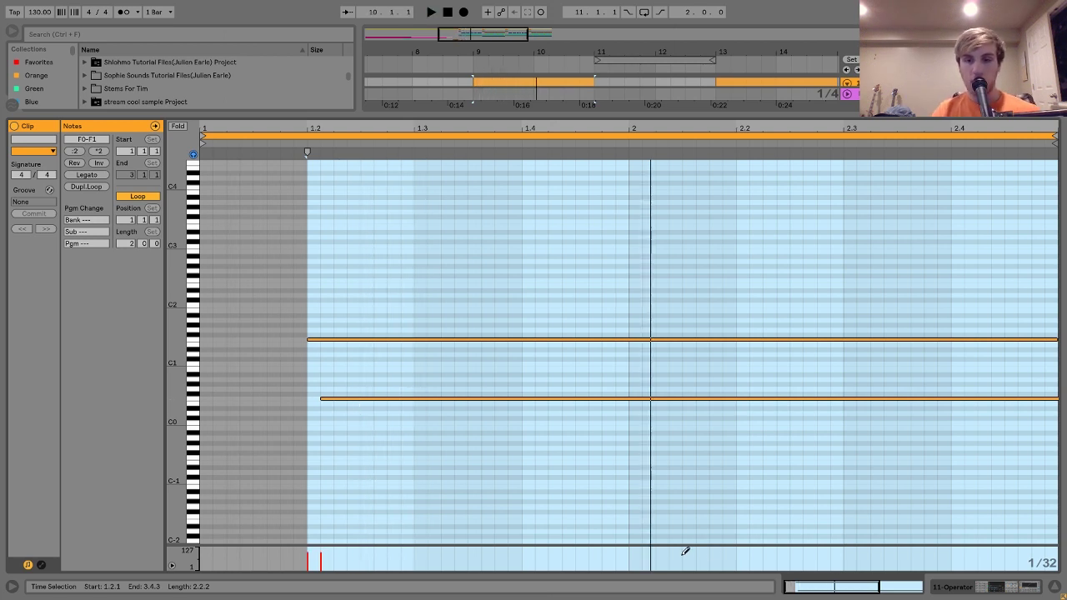
left_click(968, 587)
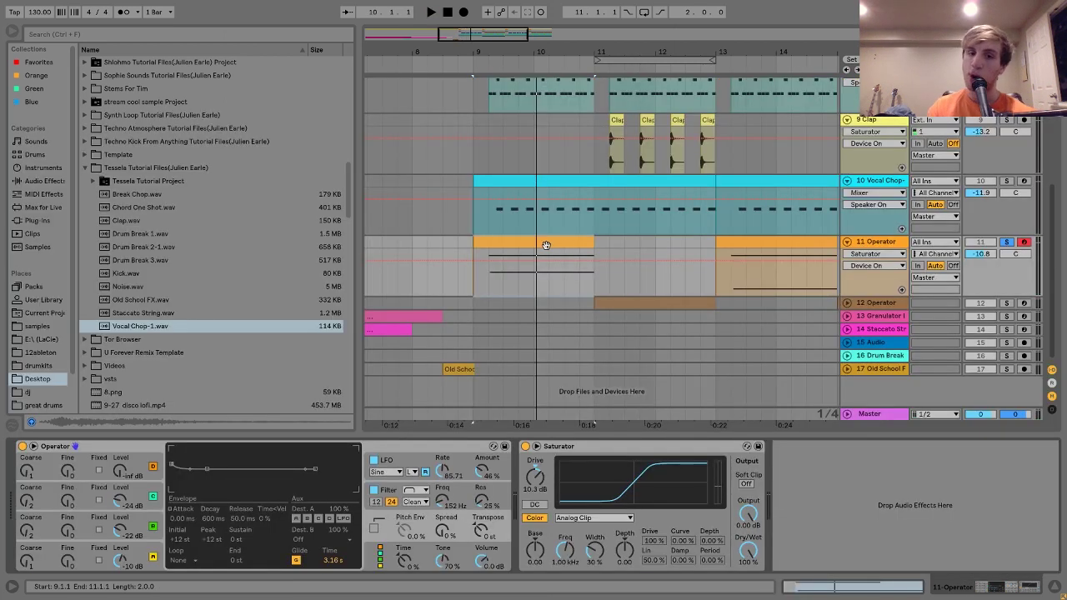
- Examine the MIDI notes of the 11 Operator clip at 13.1.1, and return to the track's devices
scroll(715, 278, "right", 5)
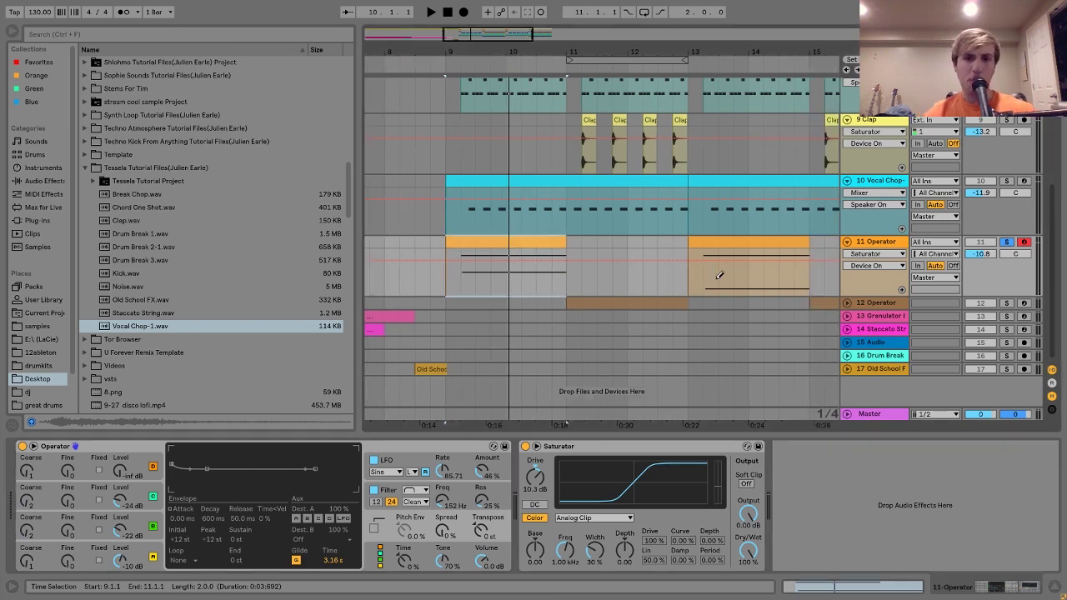
double_click(467, 244)
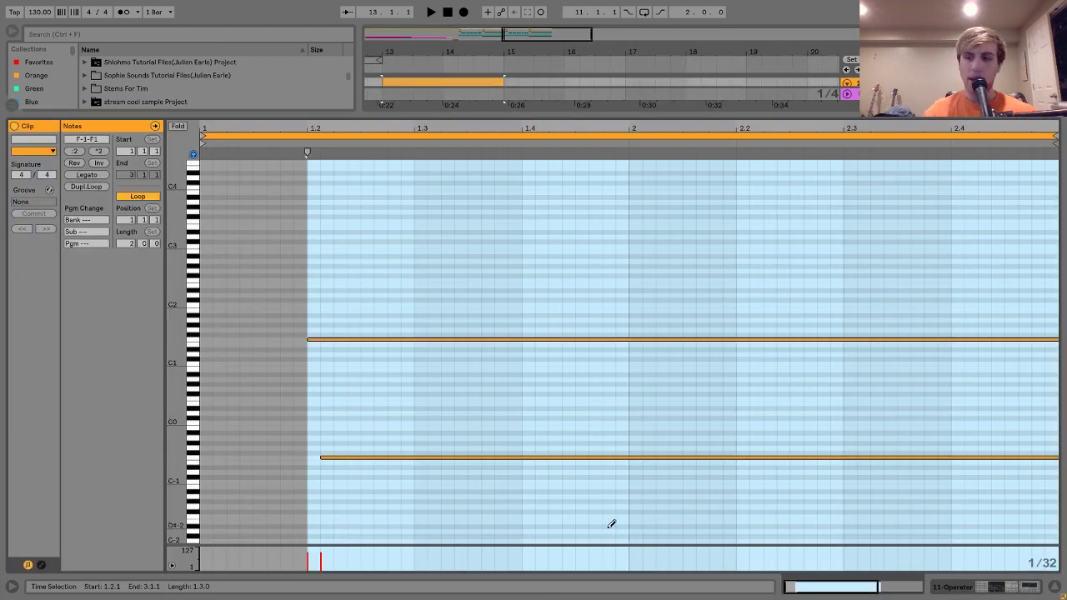
left_click(988, 589)
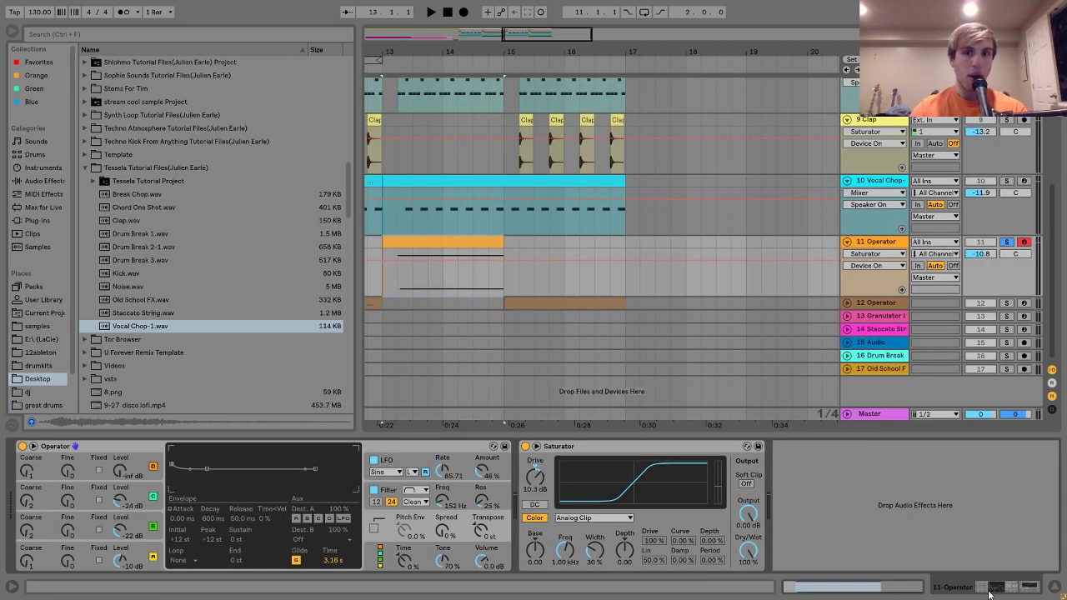
- Solo the 12 Operator track alone, unfold it, and play its first clip from 11.1.1
scroll(501, 336, "left", 3)
scroll(501, 333, "left", 4)
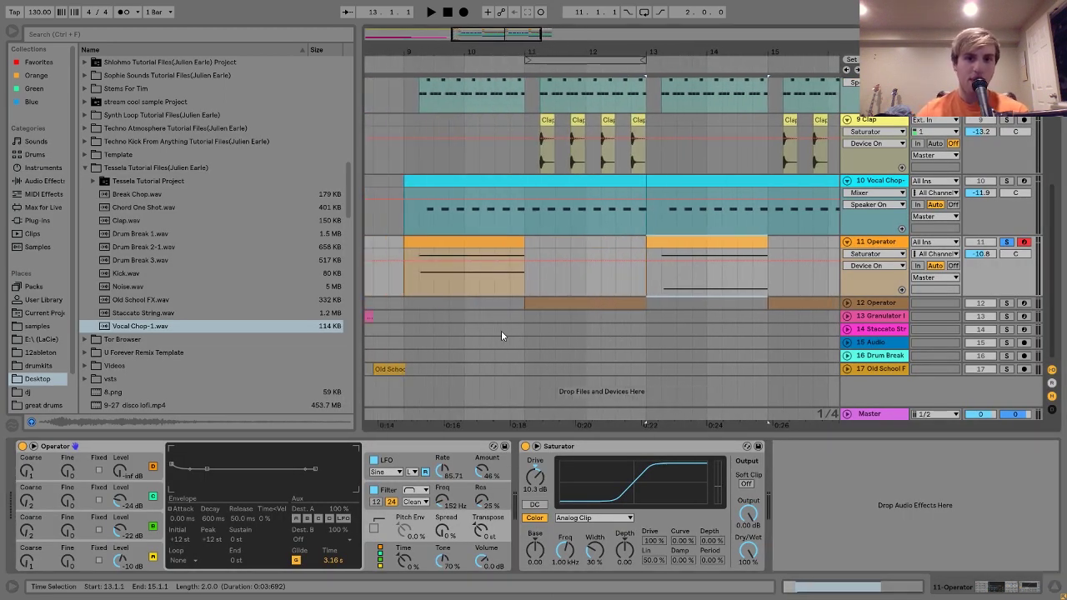
left_click(586, 302)
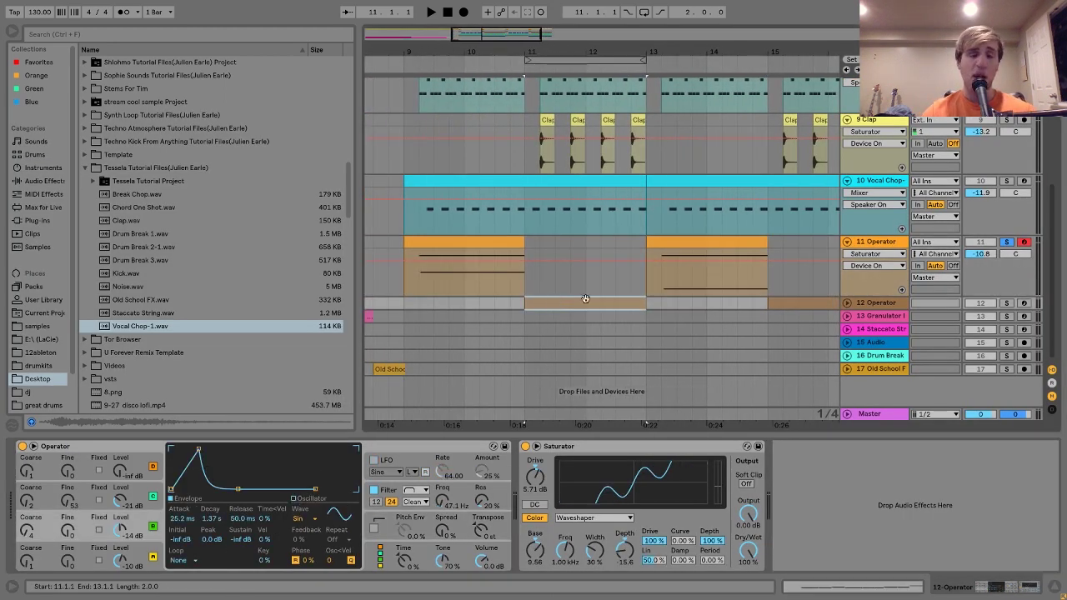
left_click(1008, 304)
key("space")
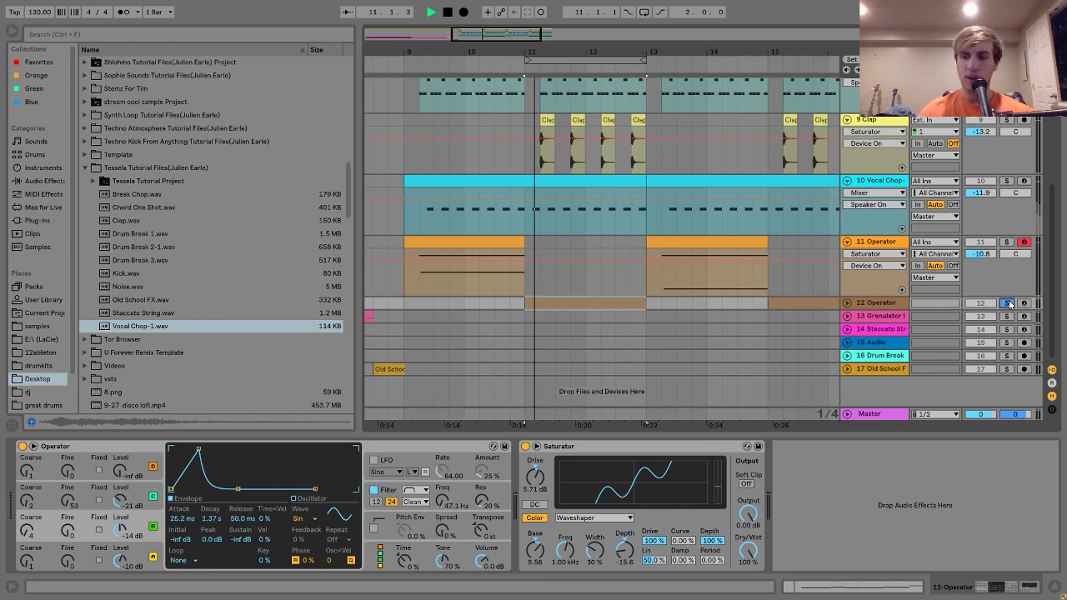
left_click(844, 304)
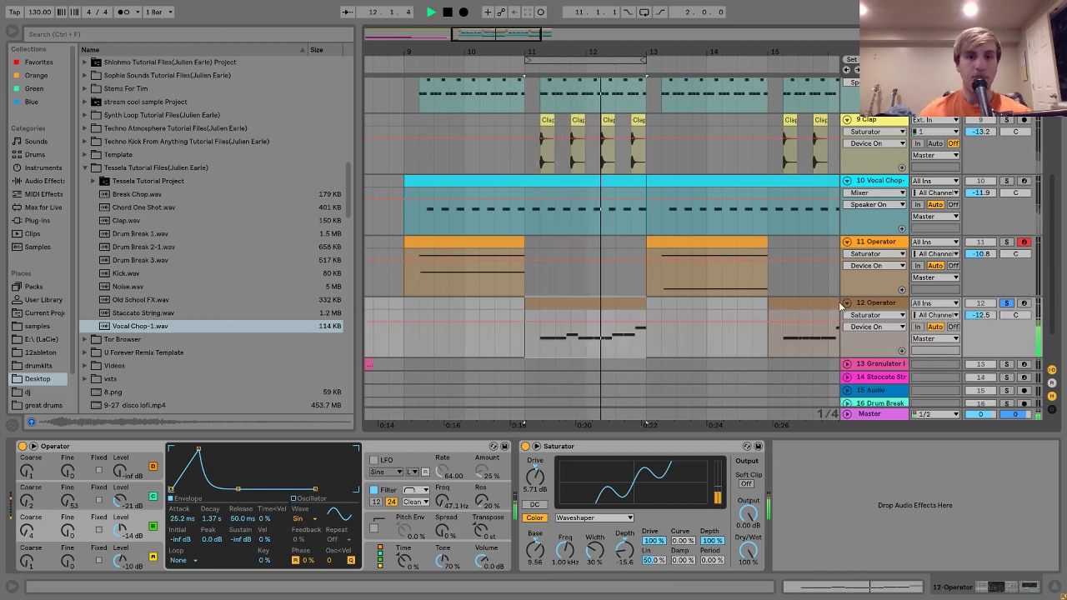
key("space")
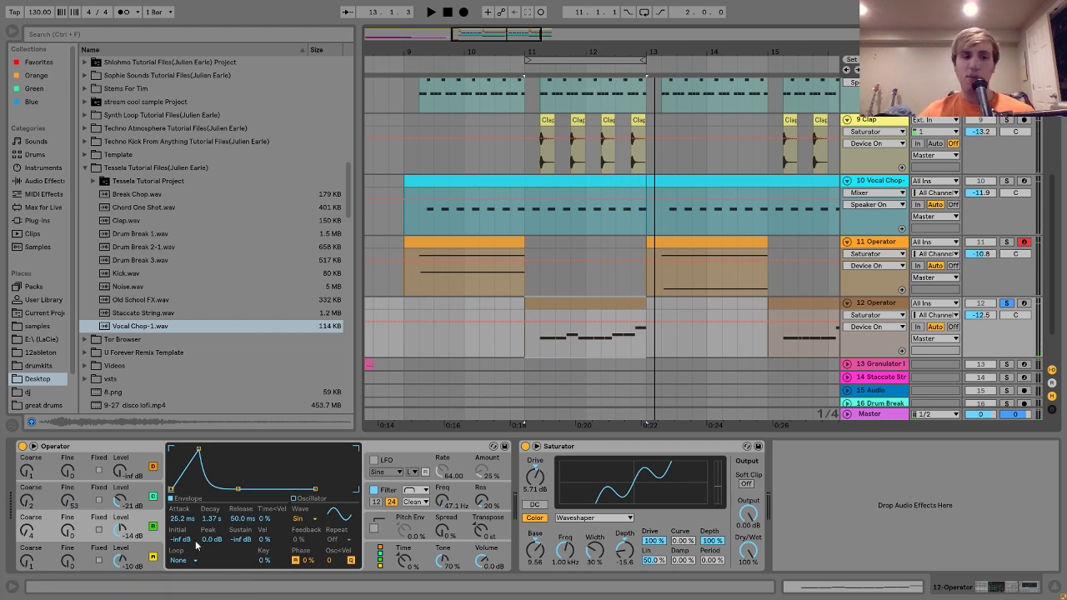
- Inspect the 12 Operator oscillators A, B and C, arm the track for live playing, and set oscillator C's Fine tuning to 53
left_click(160, 551)
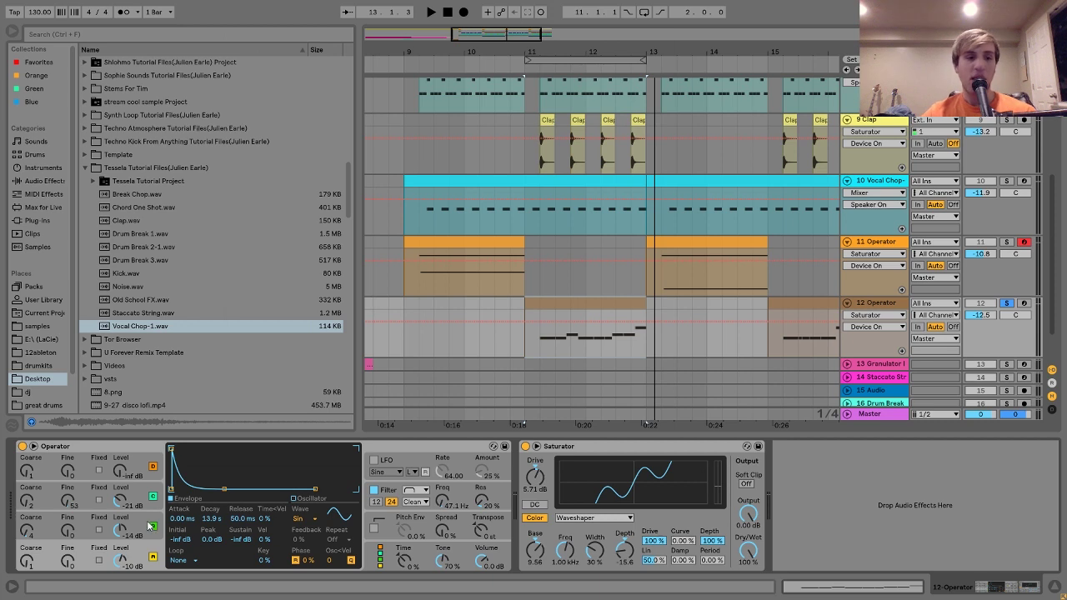
left_click(154, 518)
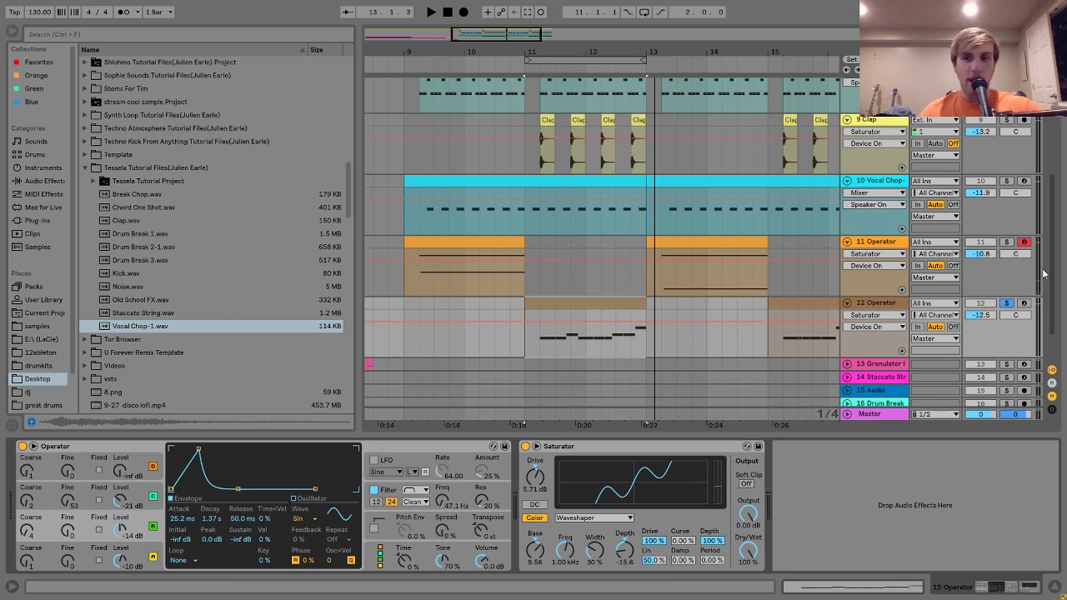
left_click(1024, 303)
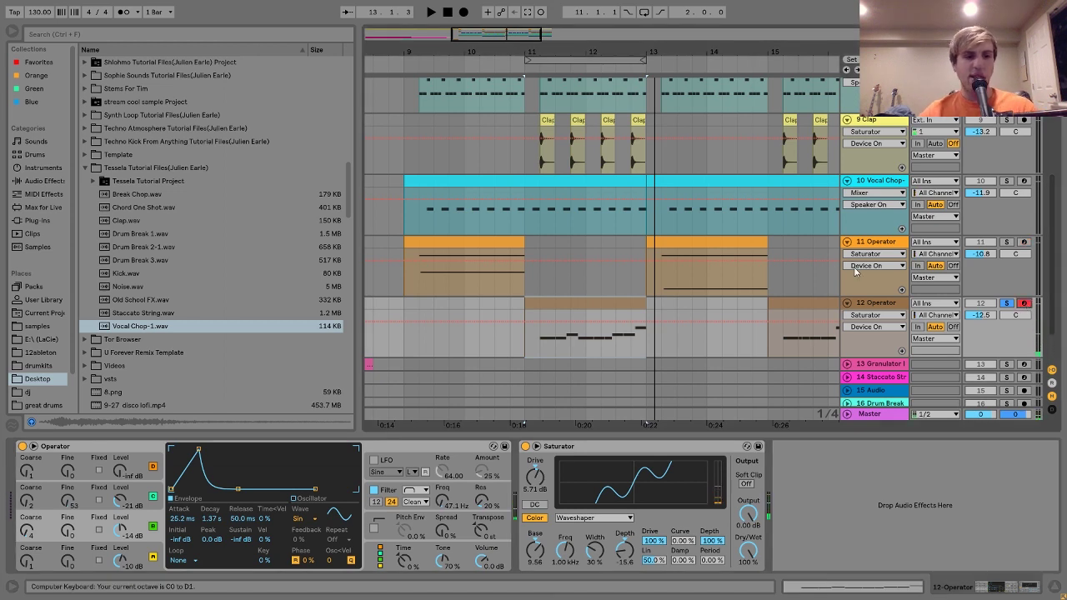
left_click(152, 497)
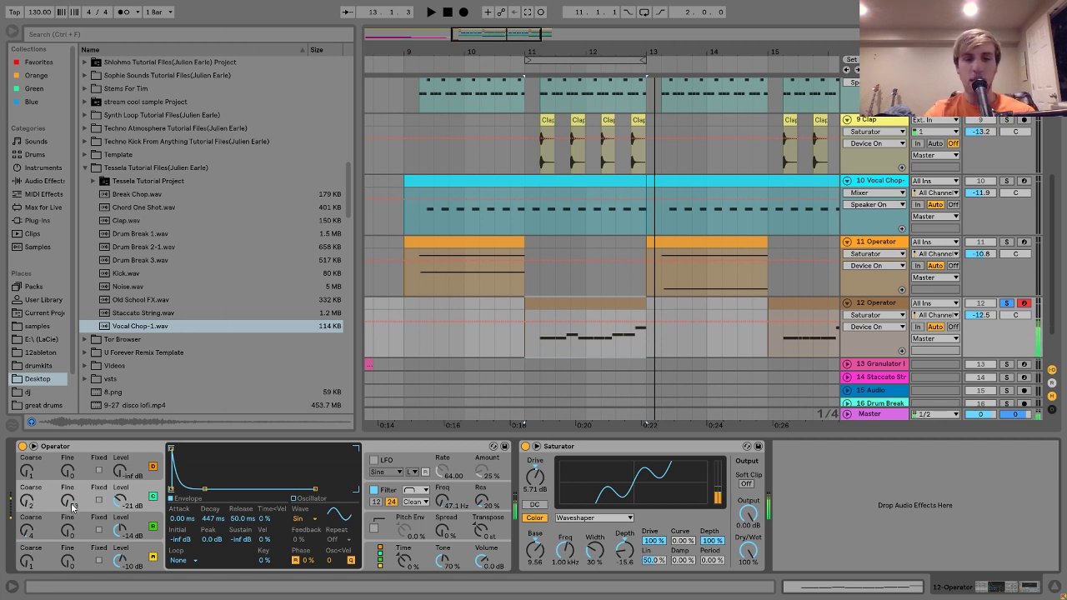
left_click_drag(72, 506, 71, 484)
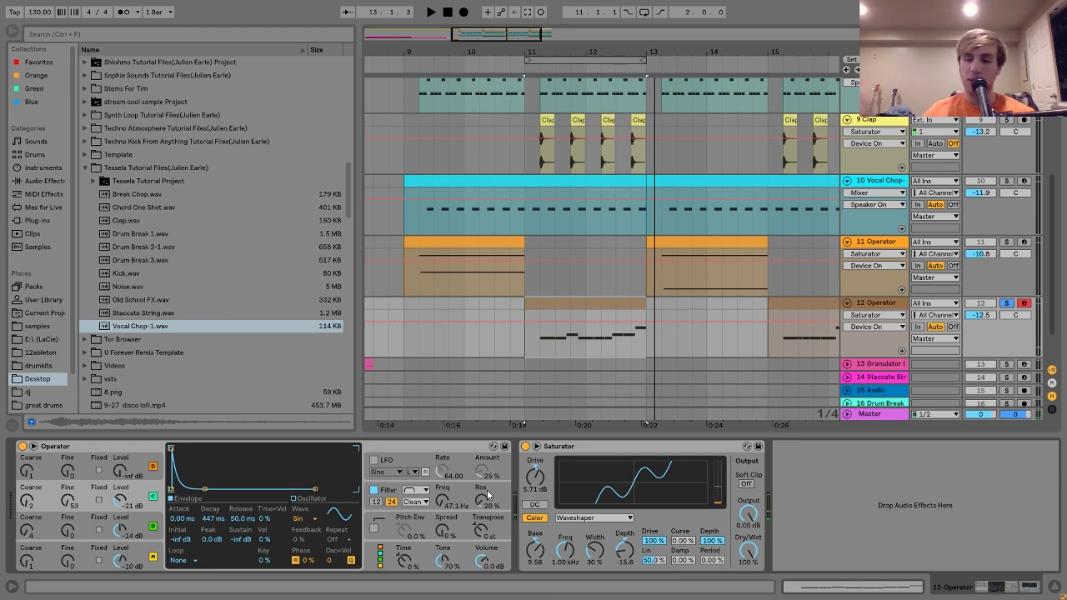
- Examine the 12 Operator instrument's filter envelope and the Waveshaper settings of the Saturator that follows it
left_click(390, 492)
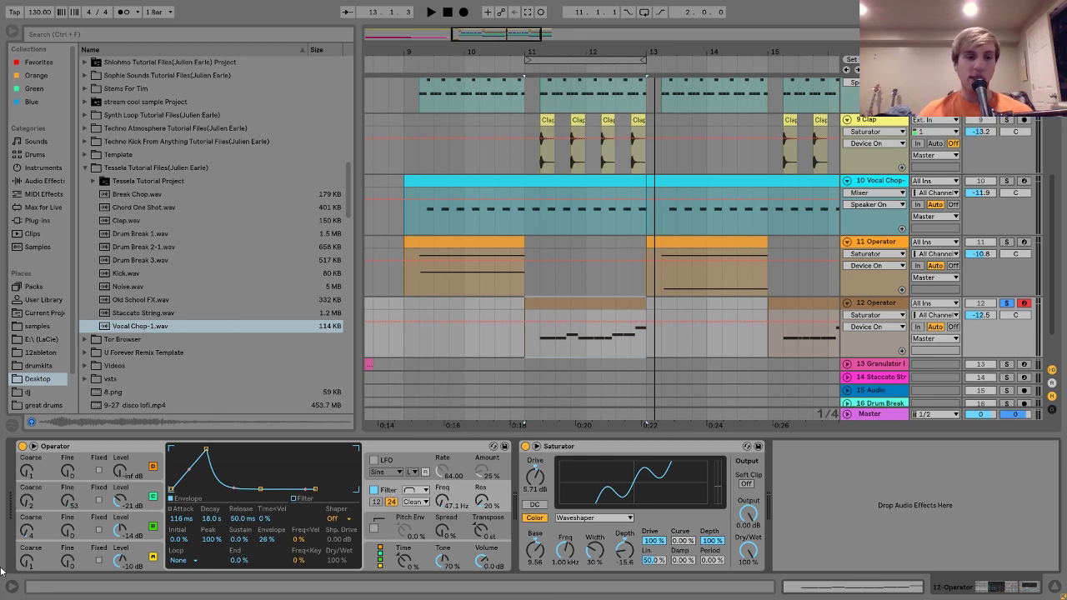
left_click(583, 446)
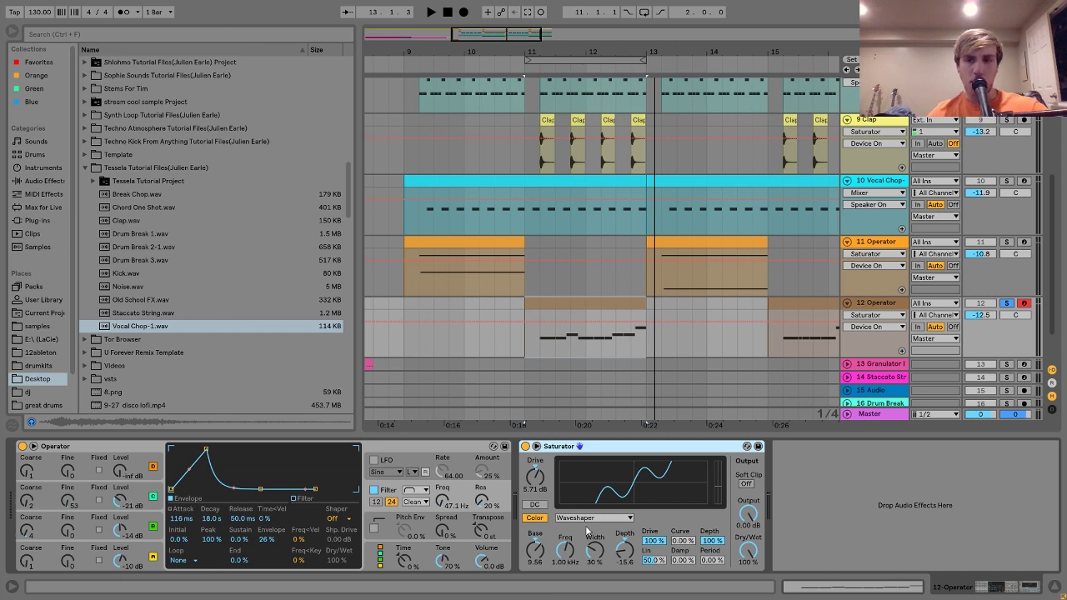
- Bypass the Saturator on the 12 Operator track and switch it back on
left_click(526, 447)
left_click(525, 446)
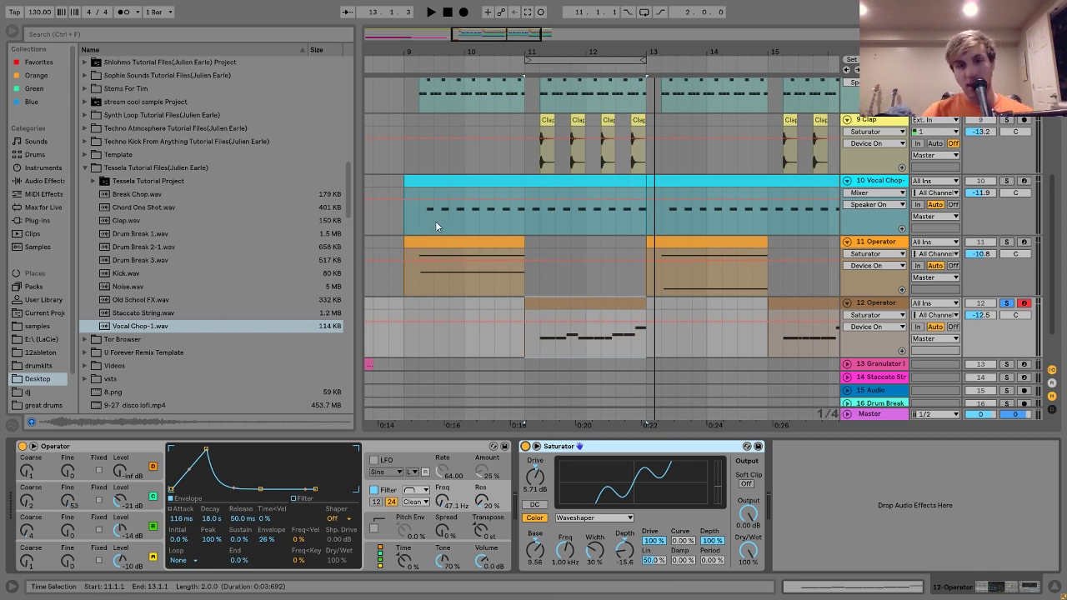
- Solo the 13 Granulator II track alone and play its clip from 1.1.1
left_click_drag(515, 51, 524, 7)
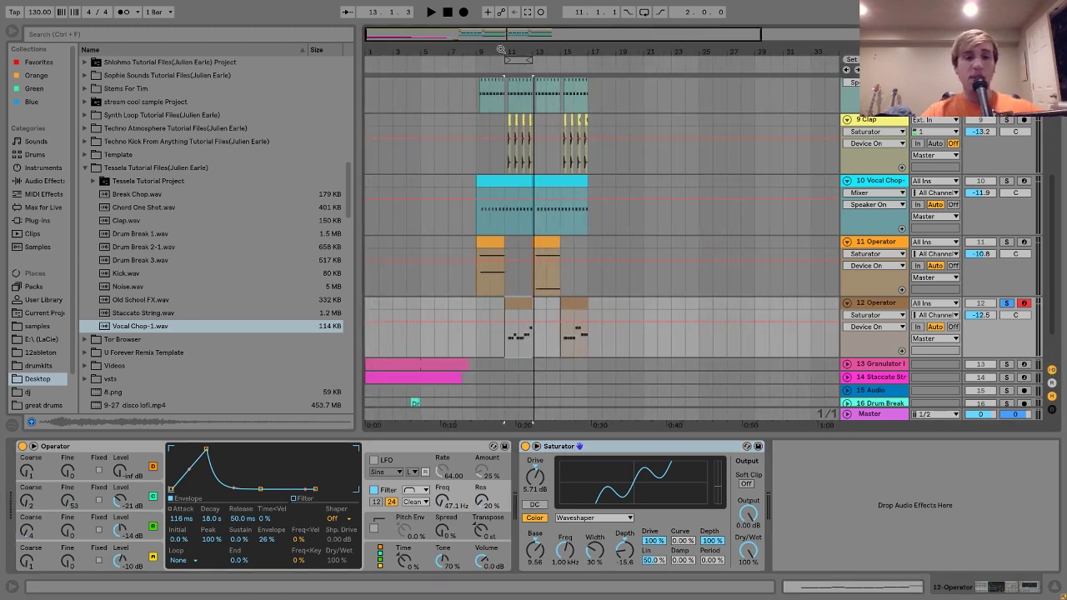
scroll(444, 346, "down", 3)
left_click(418, 314)
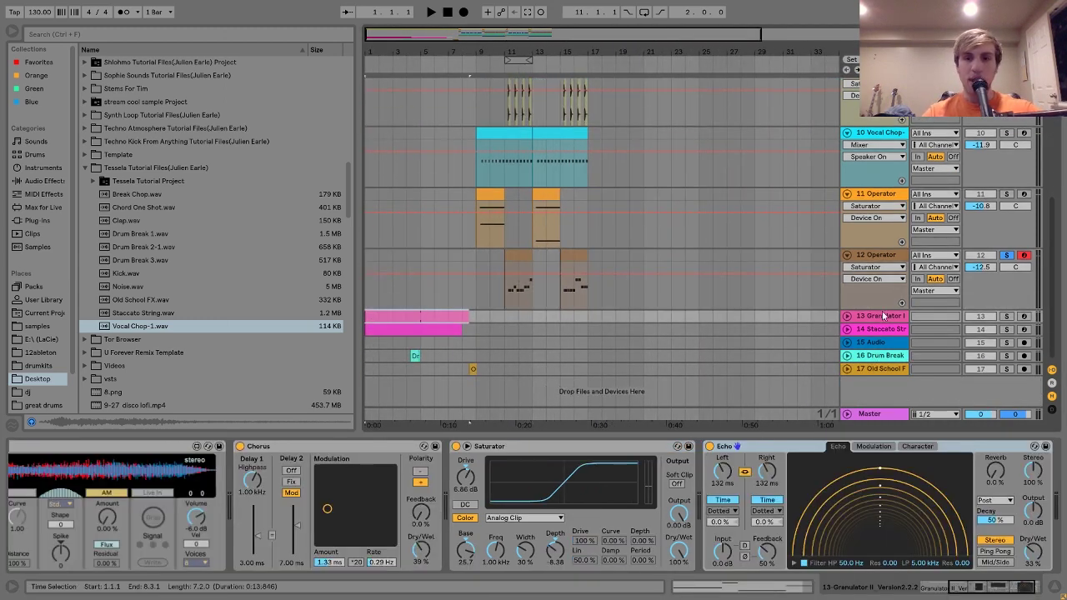
left_click(1007, 317)
key("space")
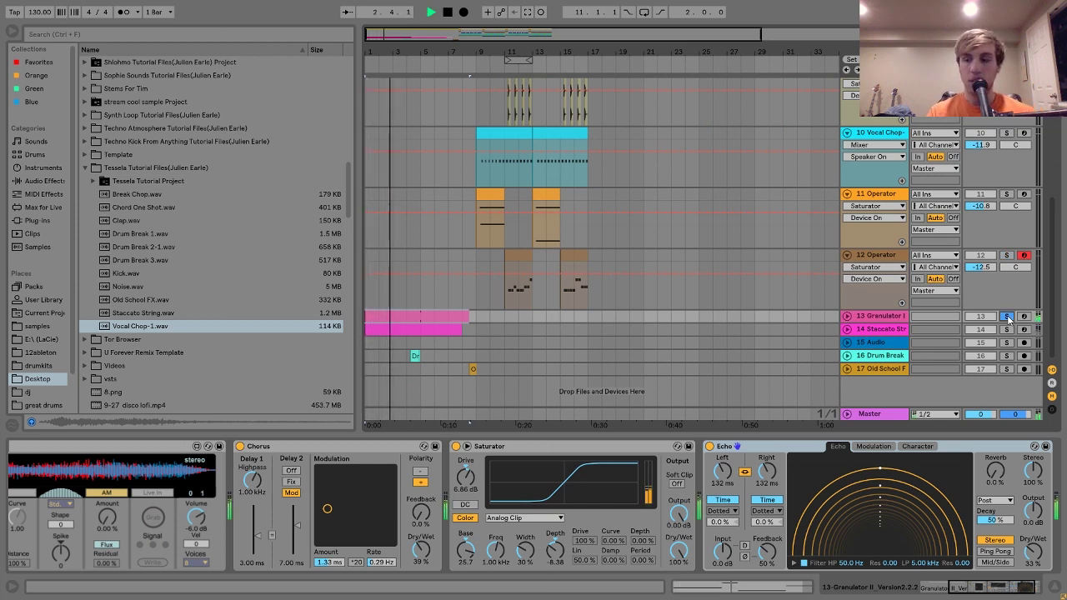
key("space")
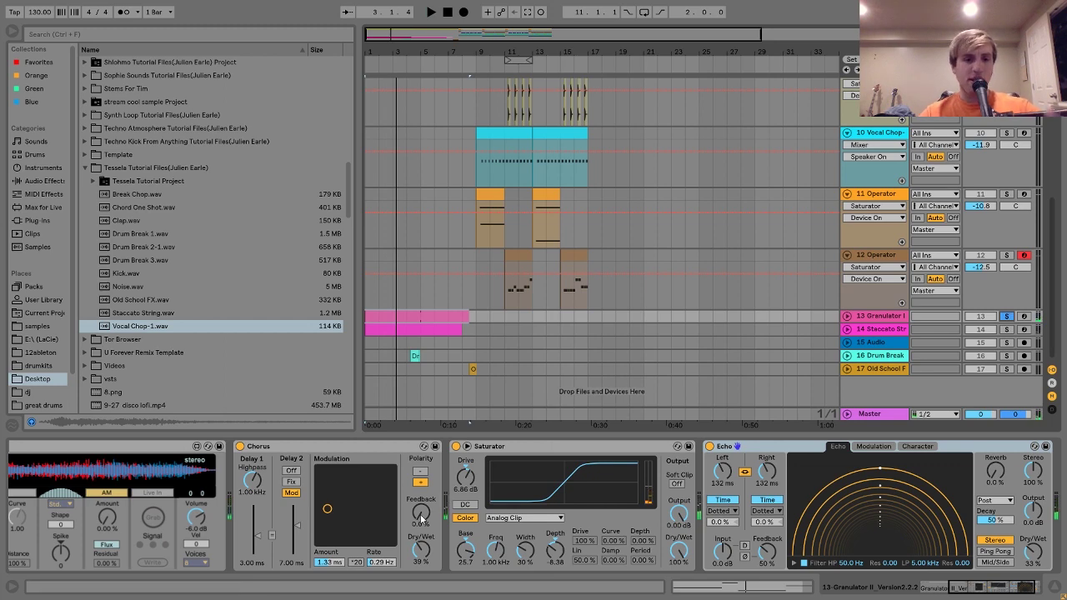
- Preview the Chord One Shot.wav sample in the browser and replay the clip while examining the Granulator II grain and spray settings
scroll(420, 518, "up", 5)
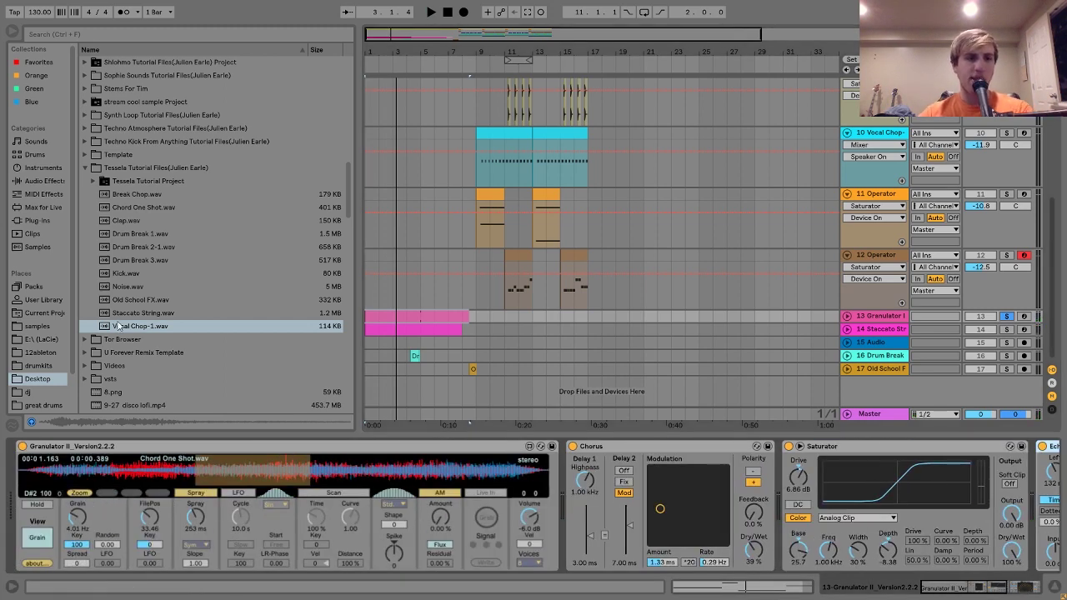
left_click(167, 209)
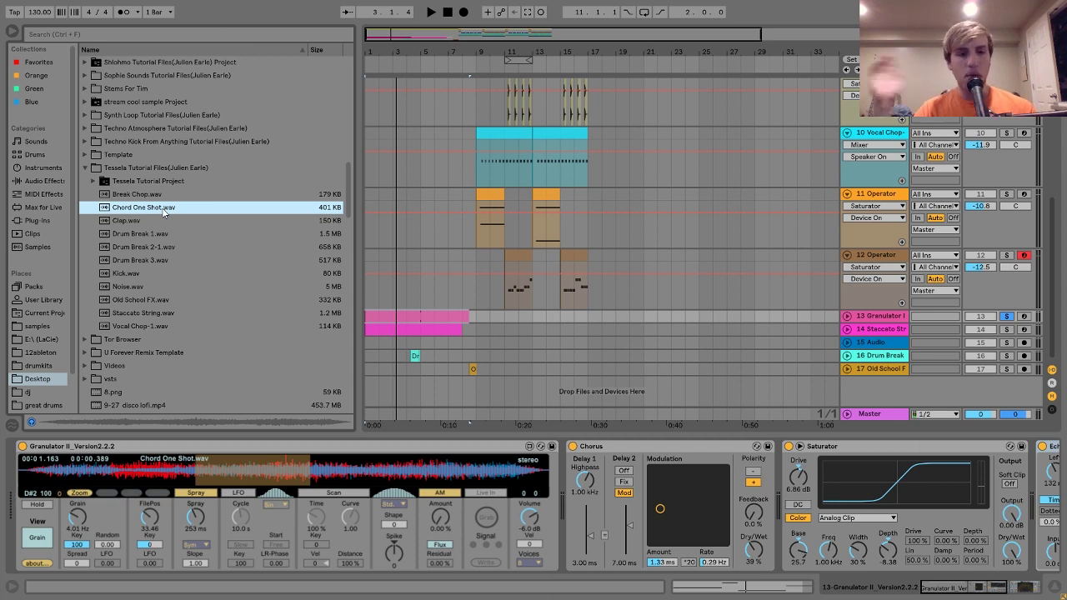
left_click(108, 447)
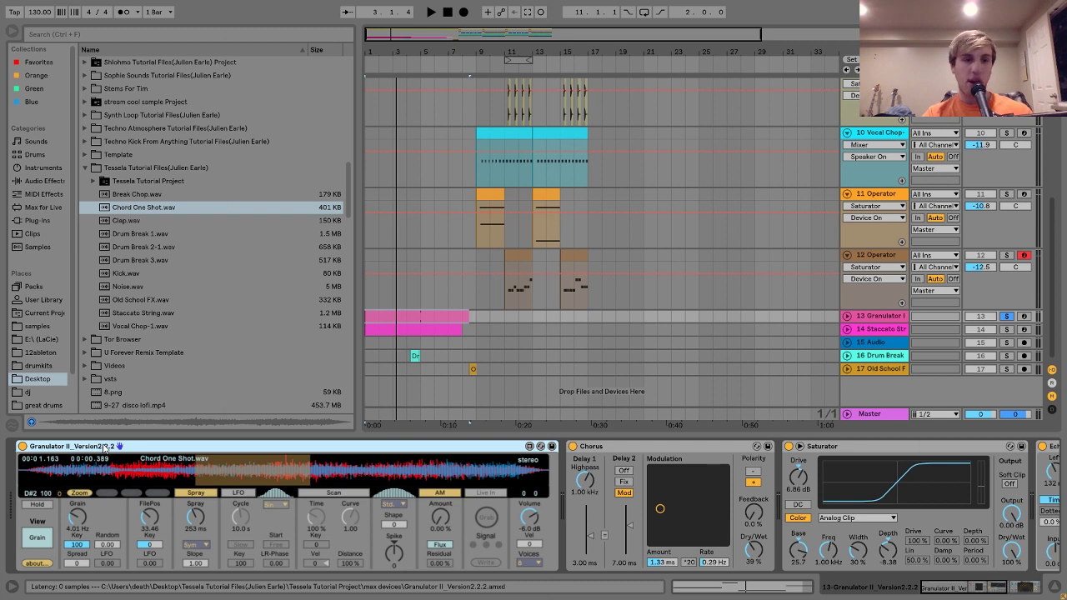
key("space")
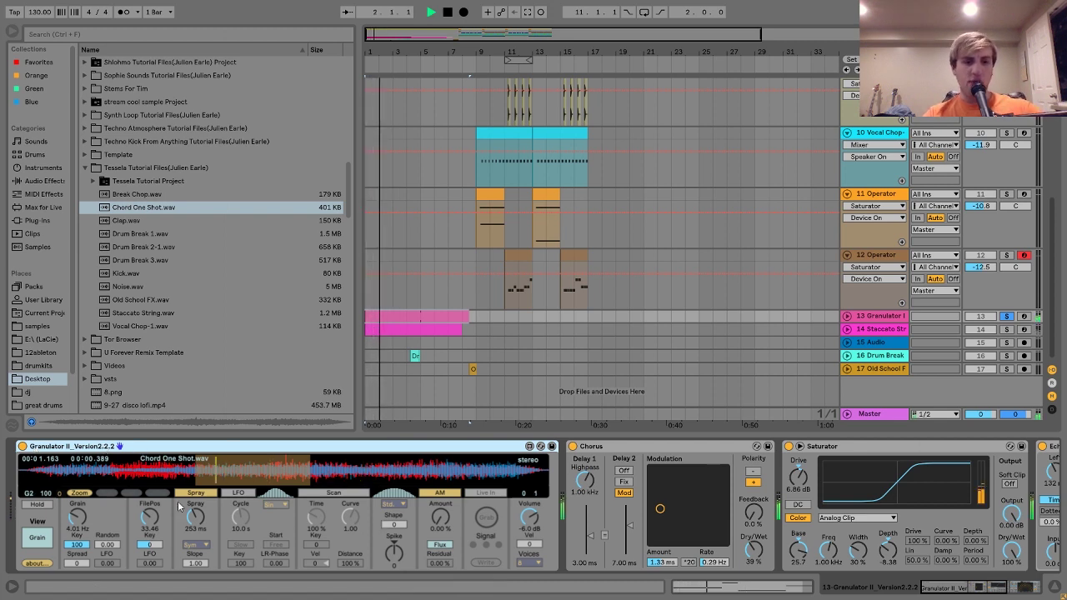
key("space")
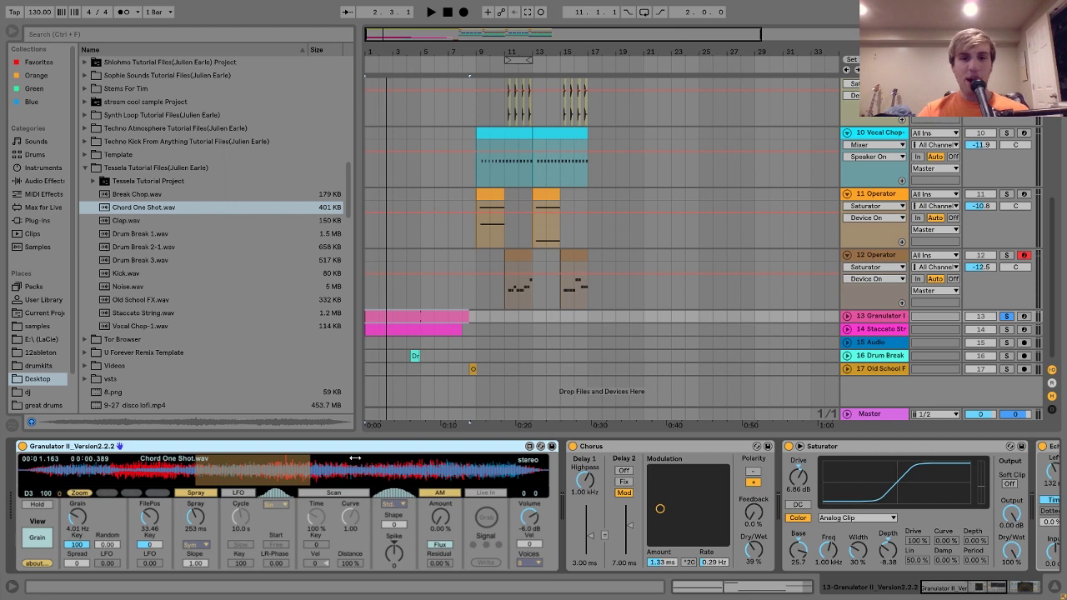
- Examine the Chorus, Saturator and Echo effects after Granulator II, playing the clip to hear their contribution
scroll(491, 454, "right", 5)
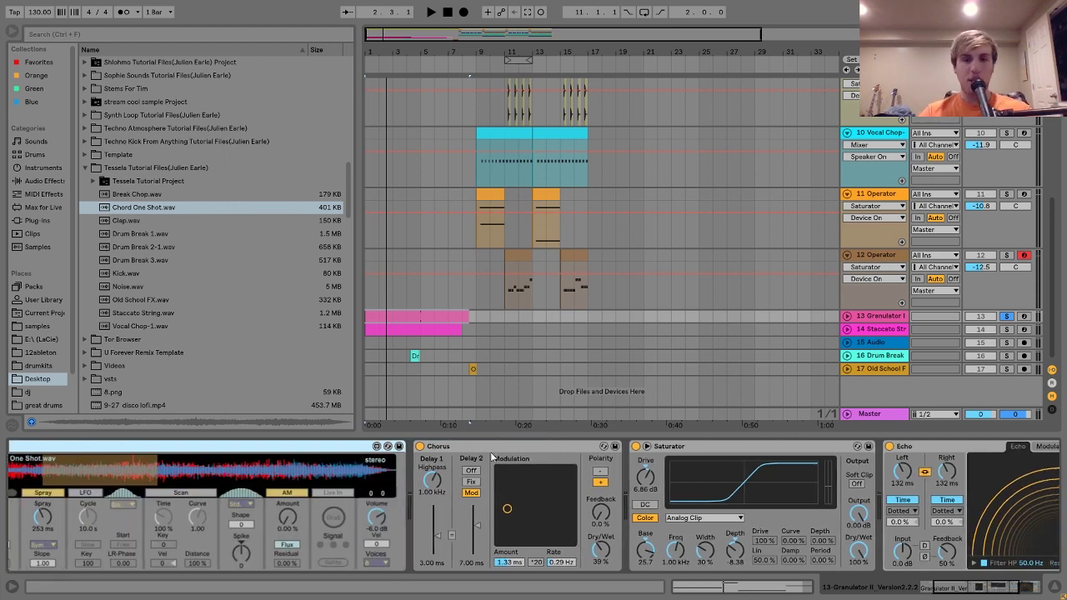
scroll(492, 456, "right", 1)
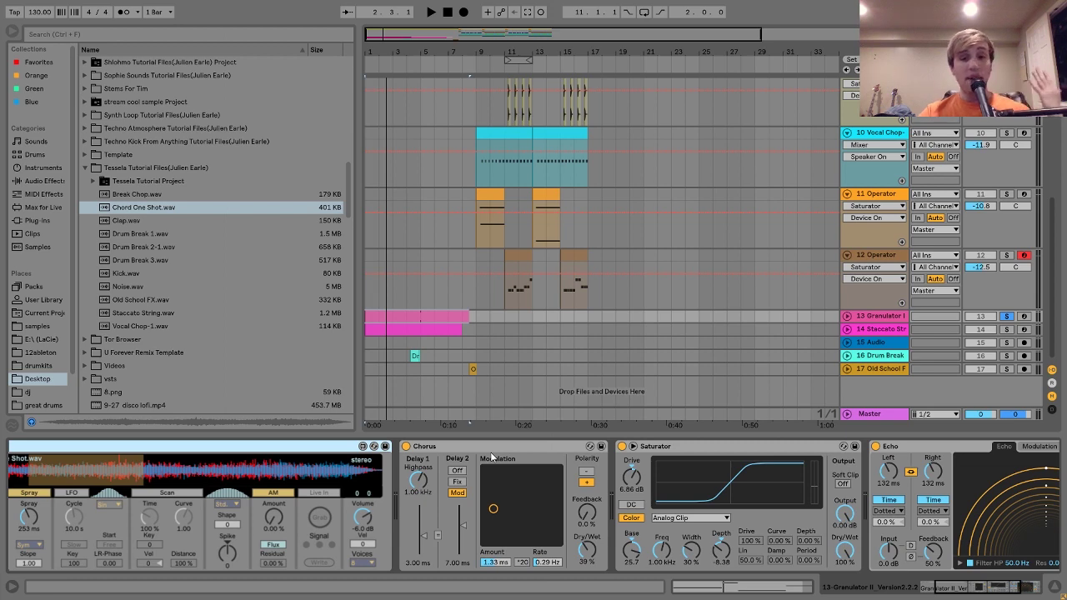
scroll(492, 456, "right", 5)
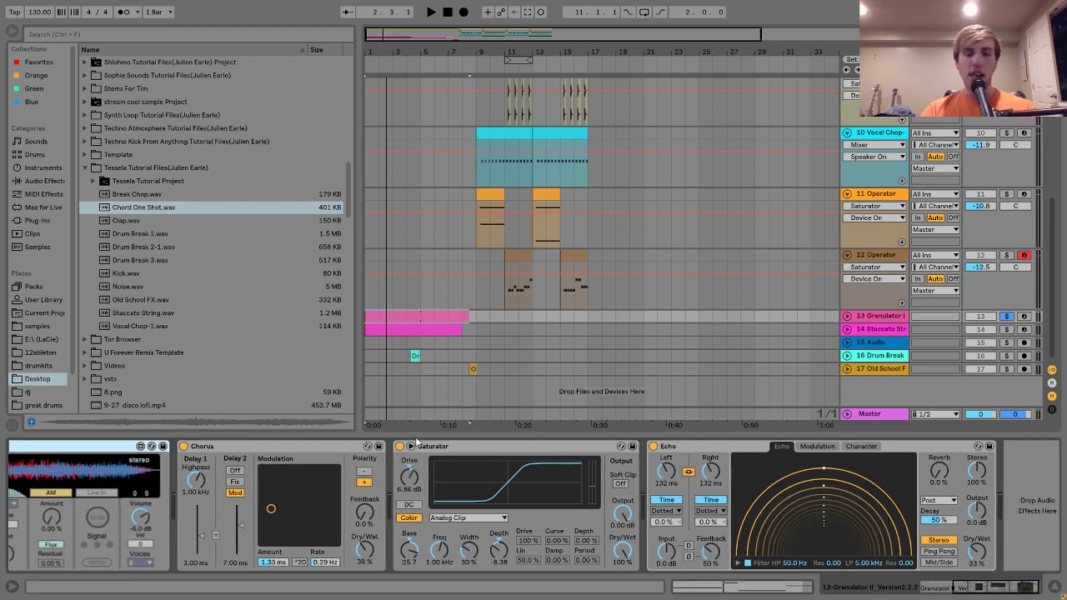
key("space")
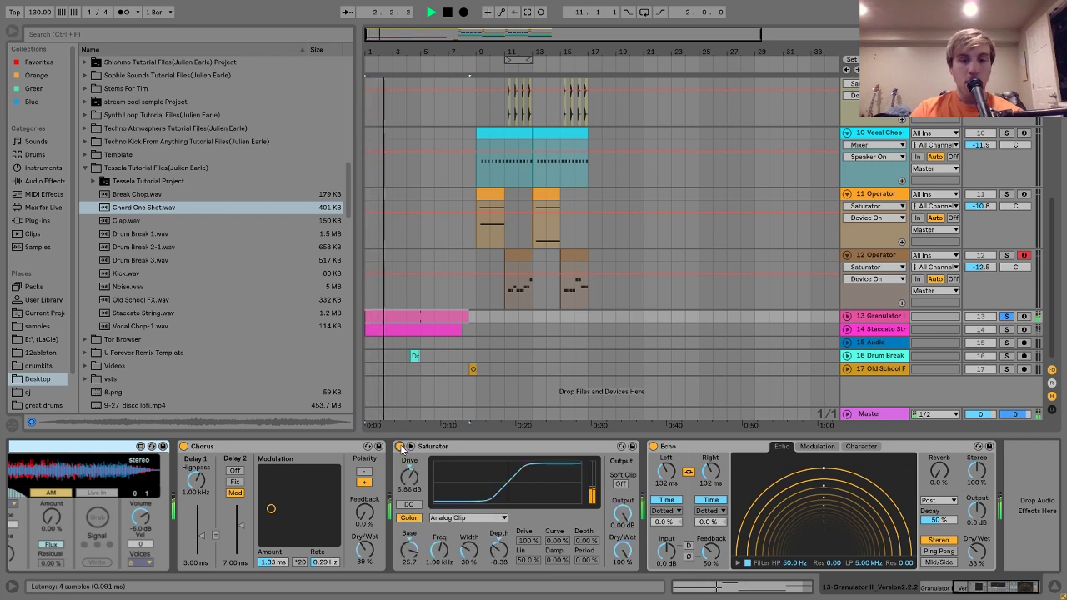
key("space")
scroll(514, 492, "right", 1)
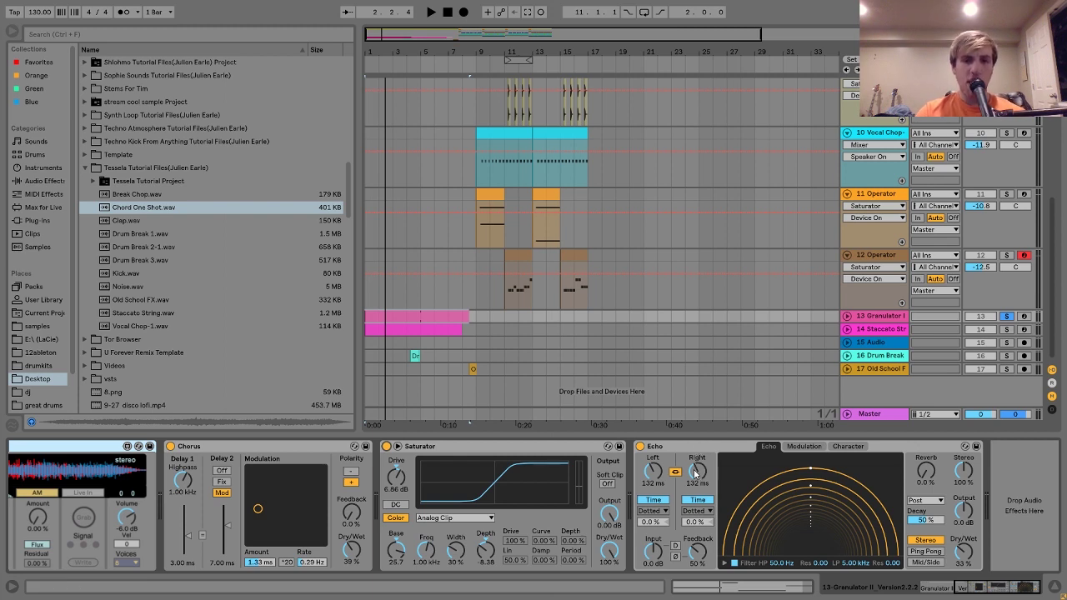
key("space")
key("space")
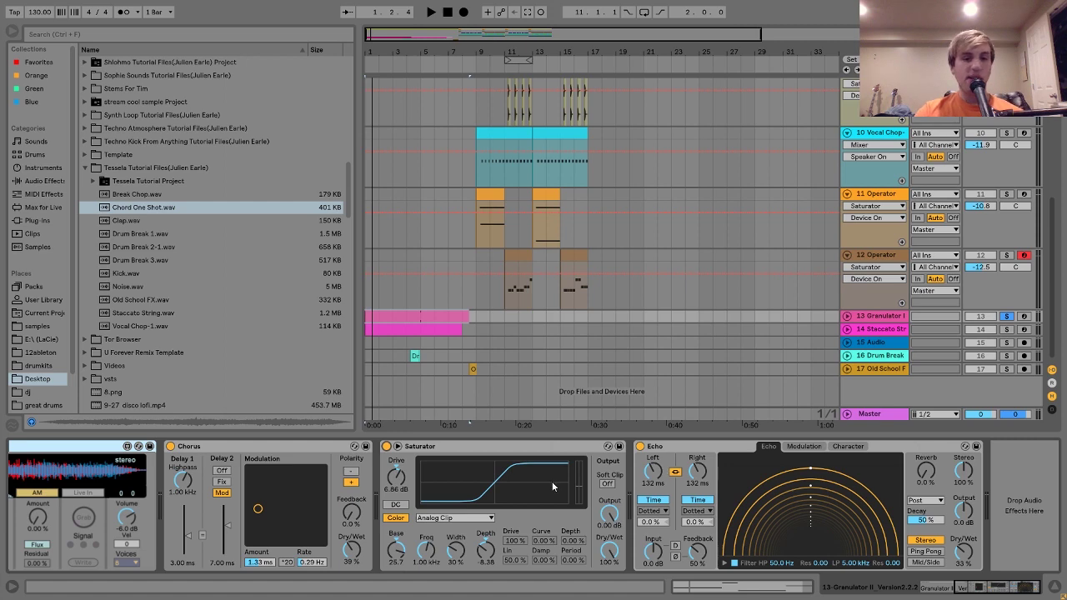
- Return to the Granulator II instrument and play its clip once more from the start
scroll(552, 481, "up", 5)
key("space")
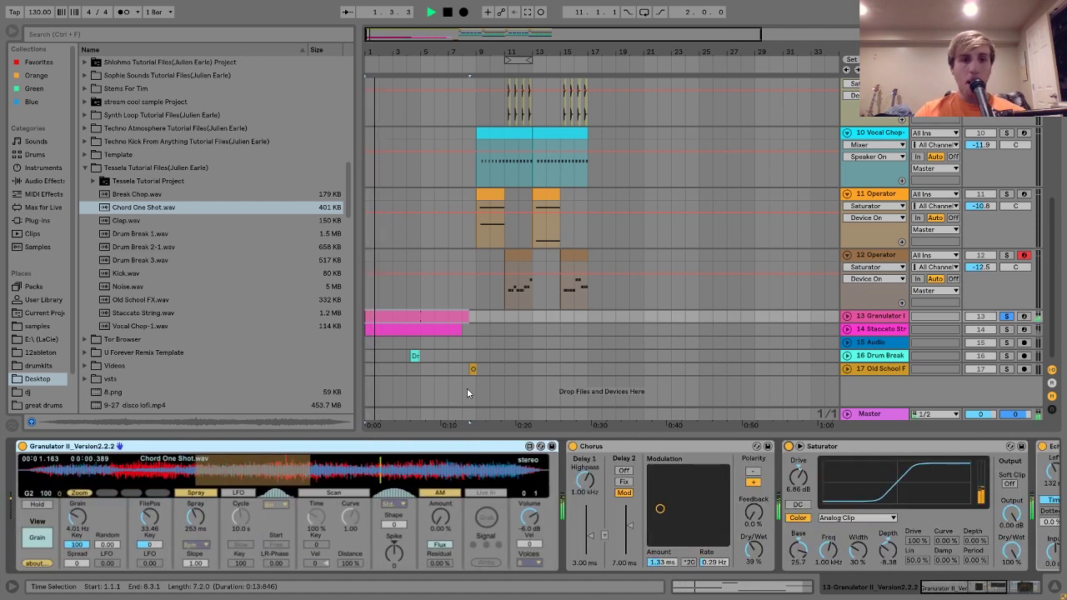
key("space")
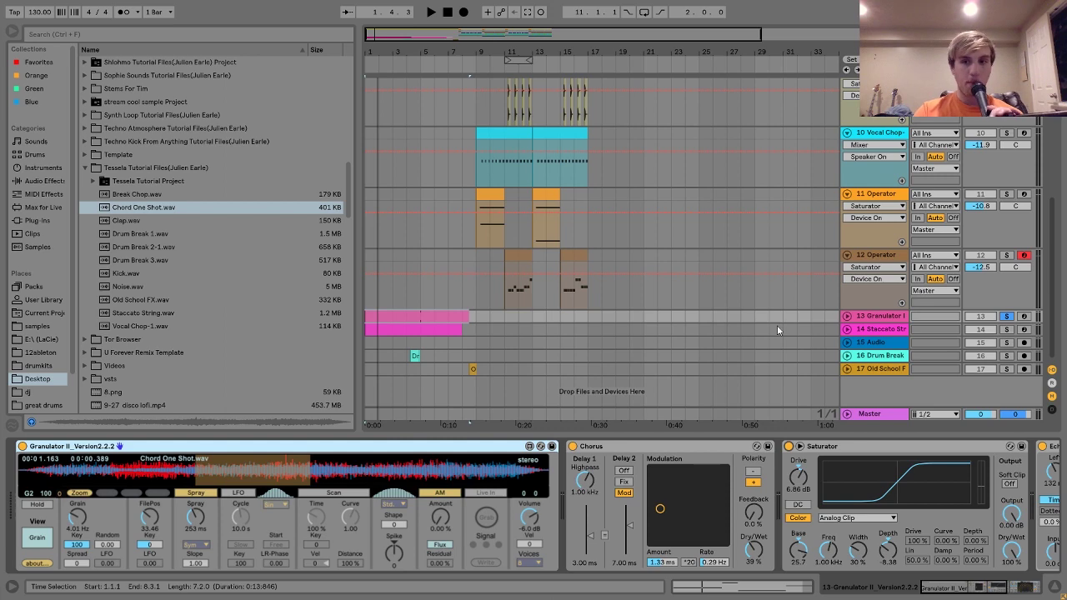
- Solo the 14 Staccato String track alone, unfold it, and play its clip from 1.1.1
left_click(883, 332)
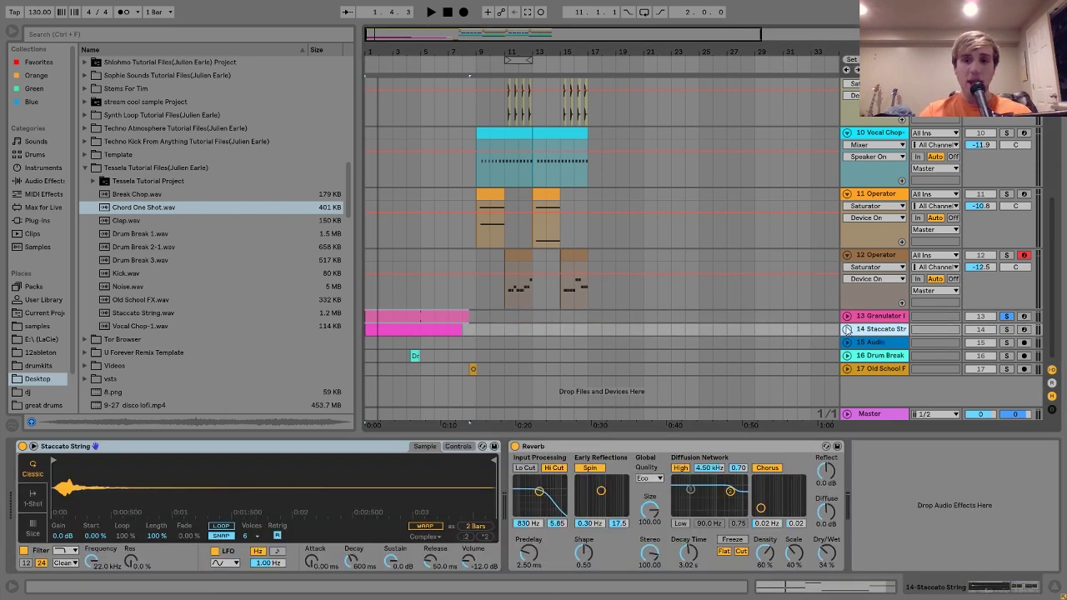
left_click(847, 330)
left_click(1007, 330)
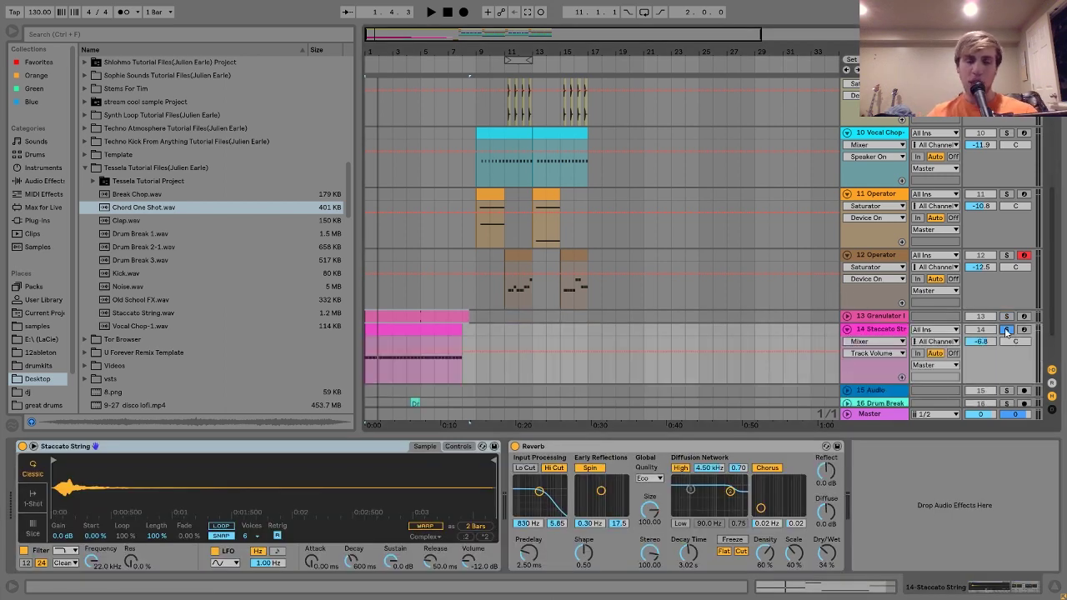
key("space")
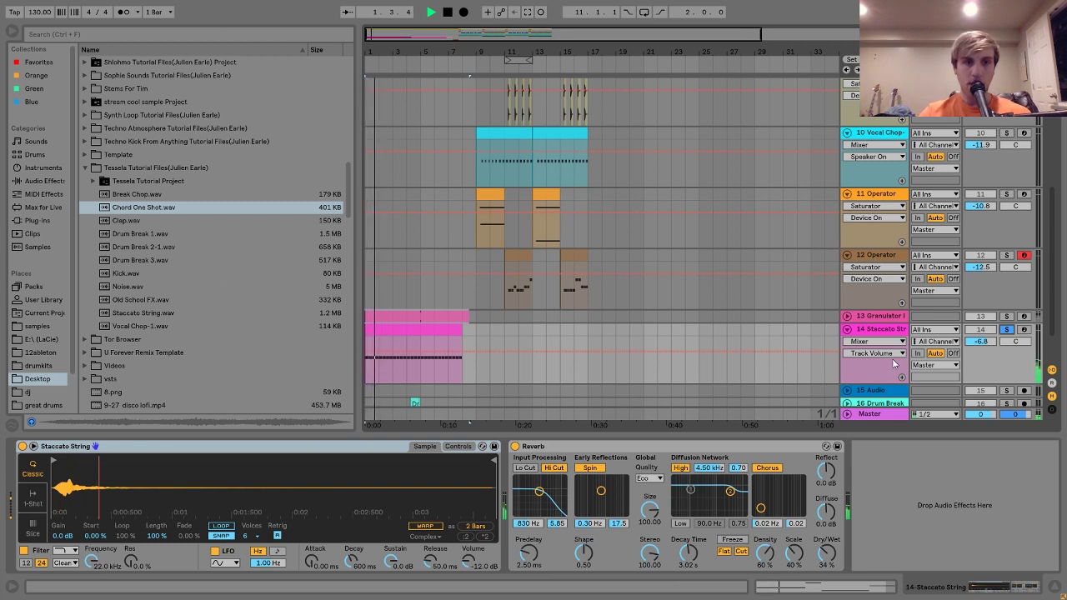
key("space")
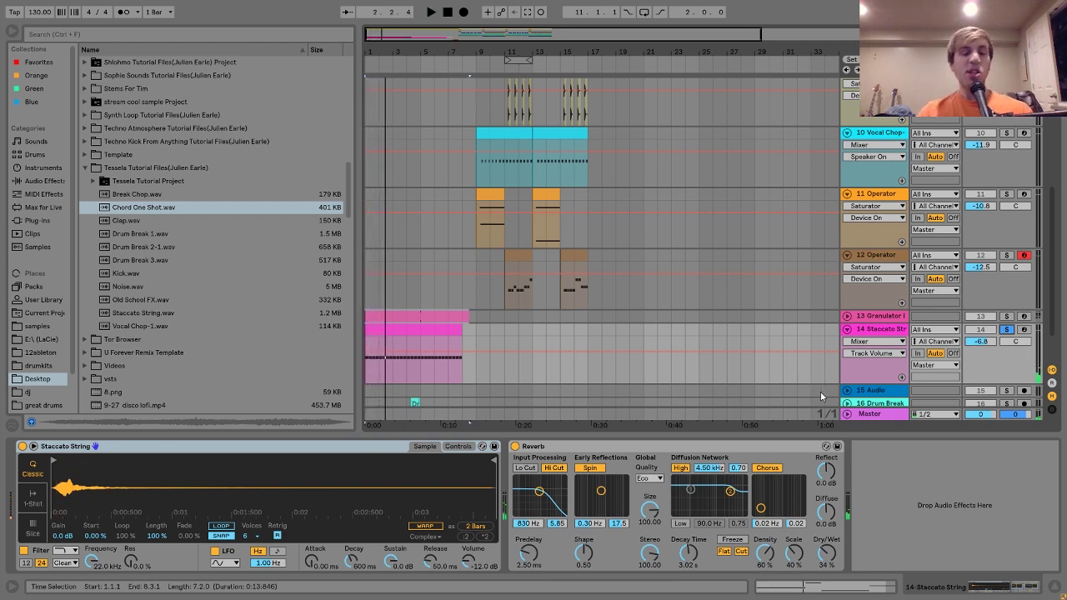
- Preview the Staccato String.wav sample in the browser and examine the MIDI notes of the 14 Staccato String clip
left_click(154, 313)
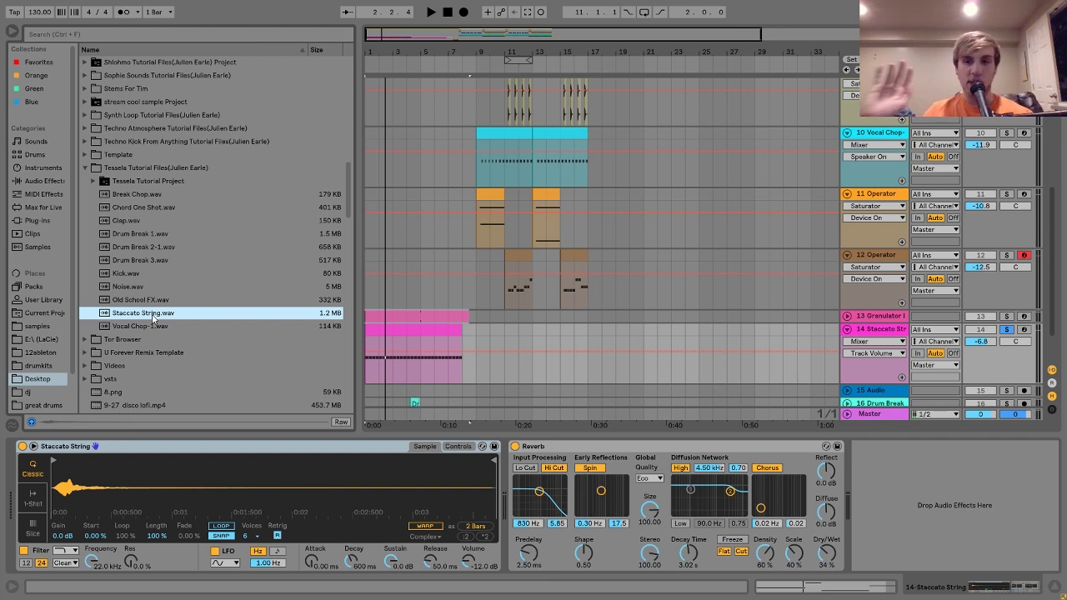
key("space")
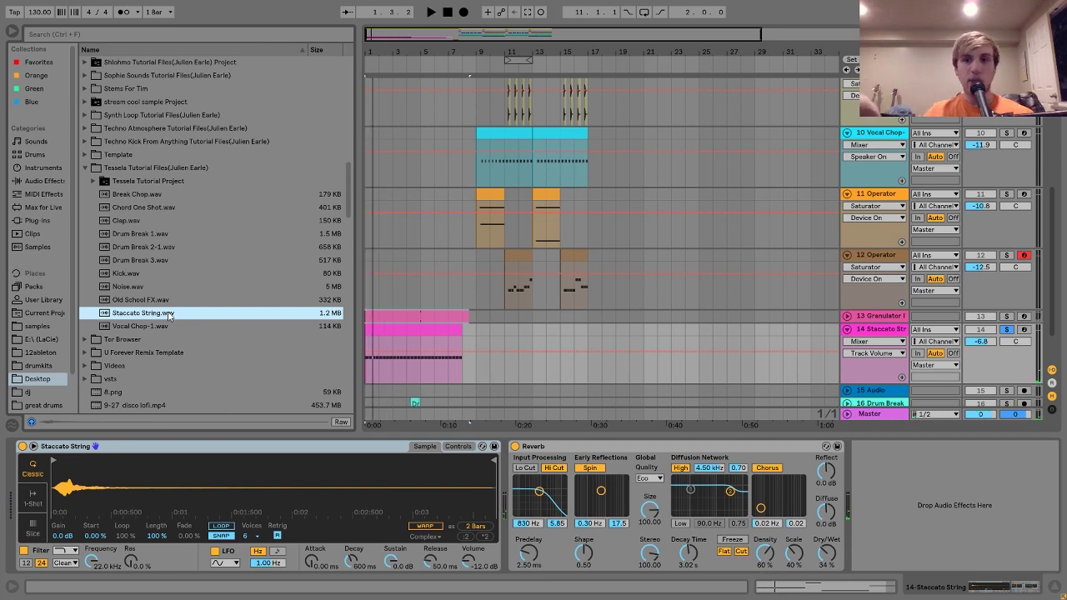
double_click(385, 336)
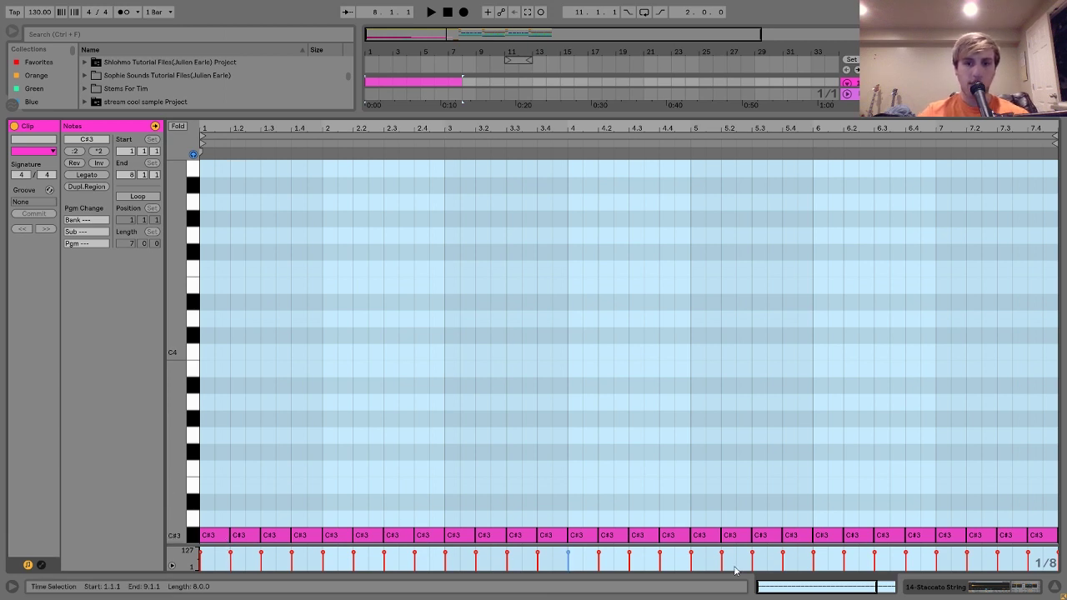
left_click(930, 587)
- Unsolo the 14 Staccato String track and play the intro from 1.1.1 with all tracks audible
left_click(1006, 281)
key("space")
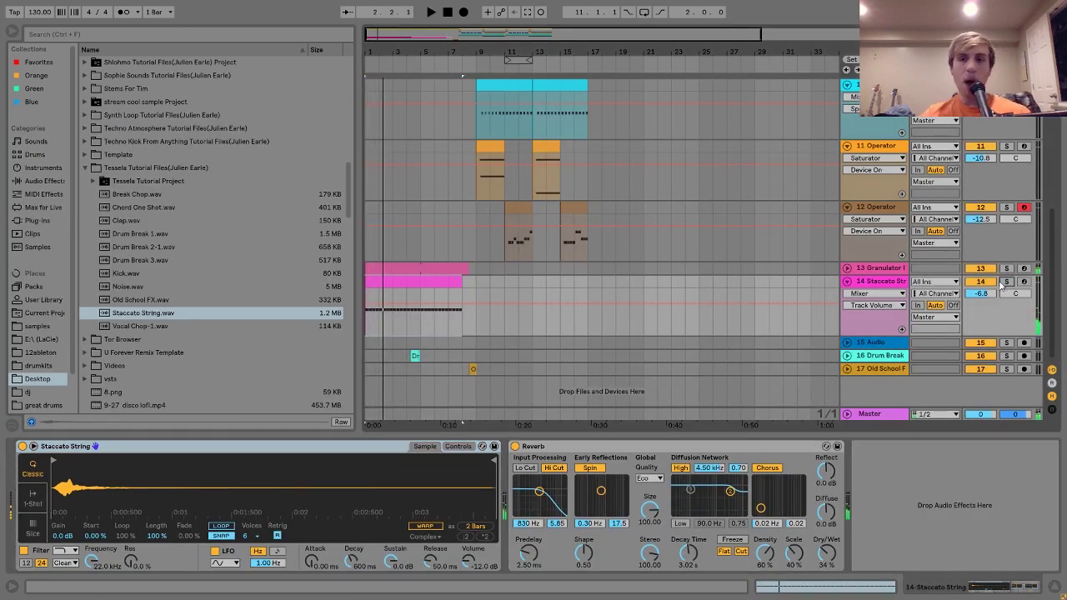
key("space")
left_click(1006, 282)
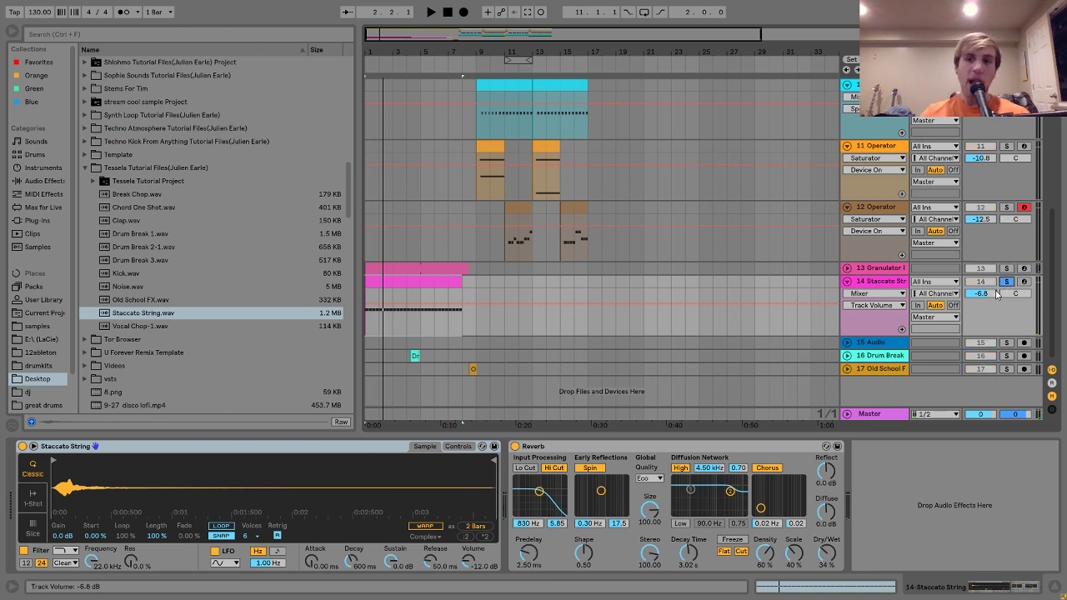
left_click(1007, 283)
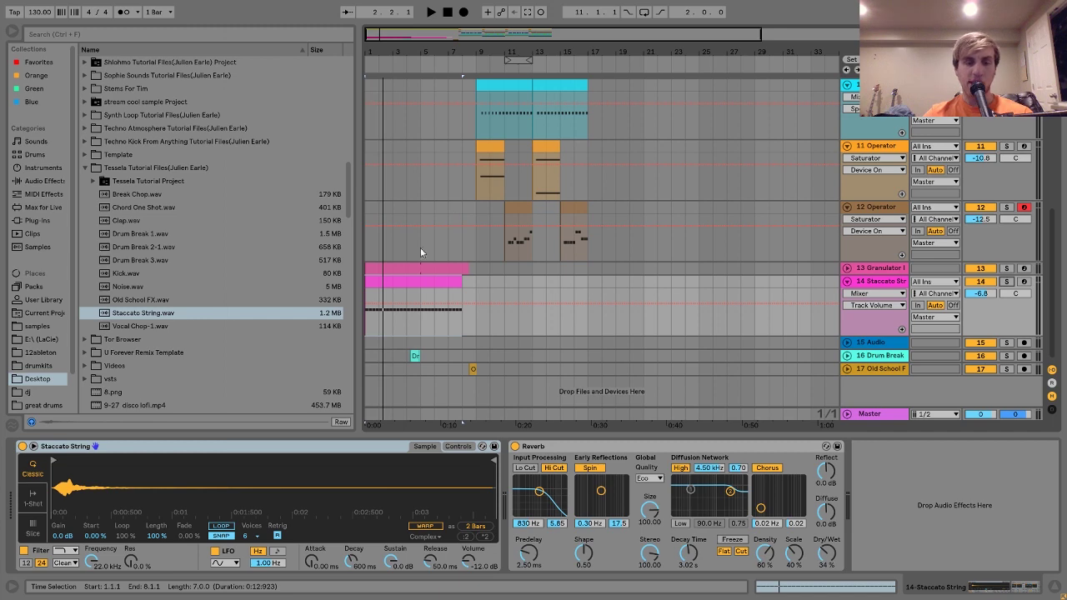
- Play the transition into the drop from 8.1.1, and select the 14 Staccato String clip
left_click(461, 207)
key("space")
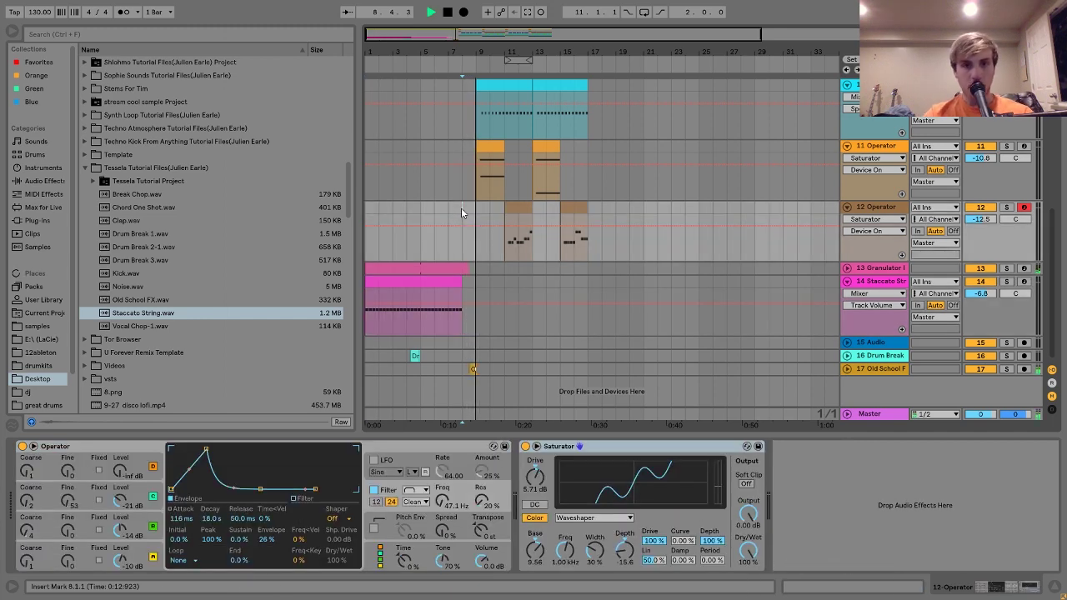
key("space")
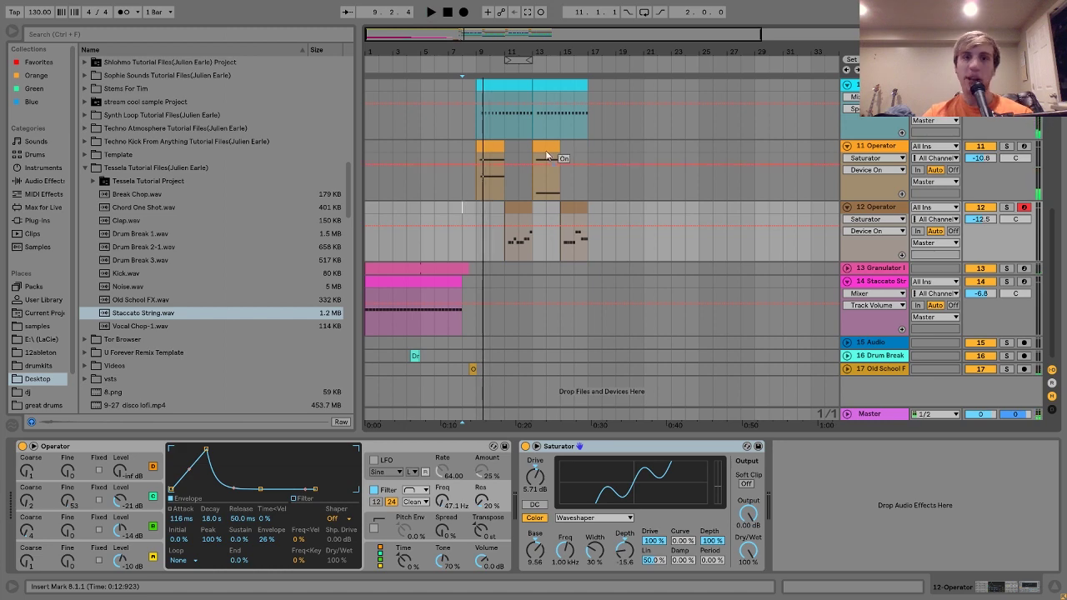
left_click(439, 276)
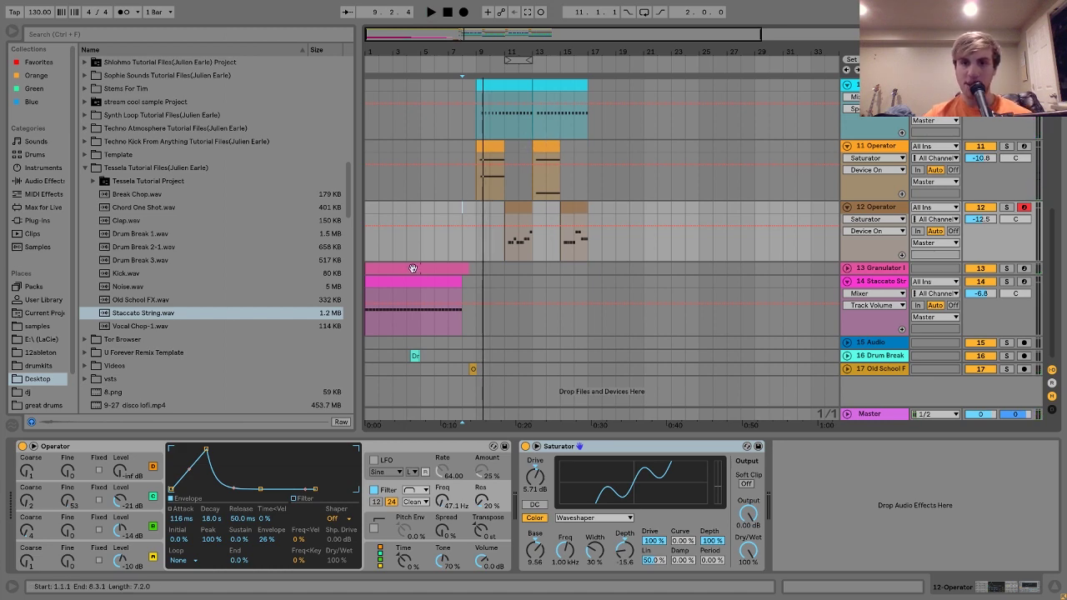
left_click(407, 280)
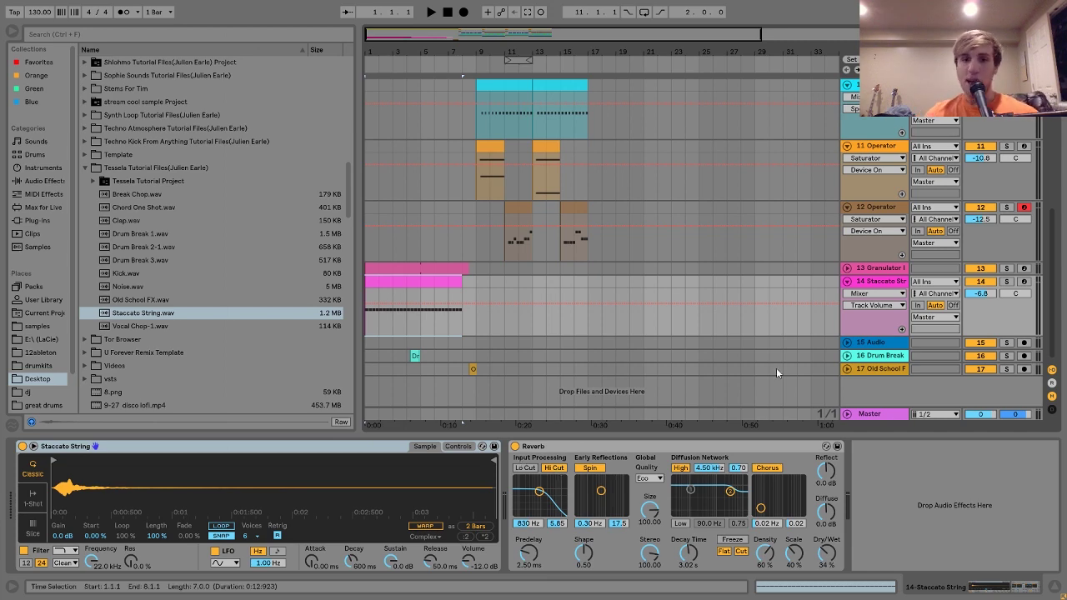
- Unfold the 16 Drum Break 3 track and play its clip in the full mix from 4.1.1
left_click(892, 357)
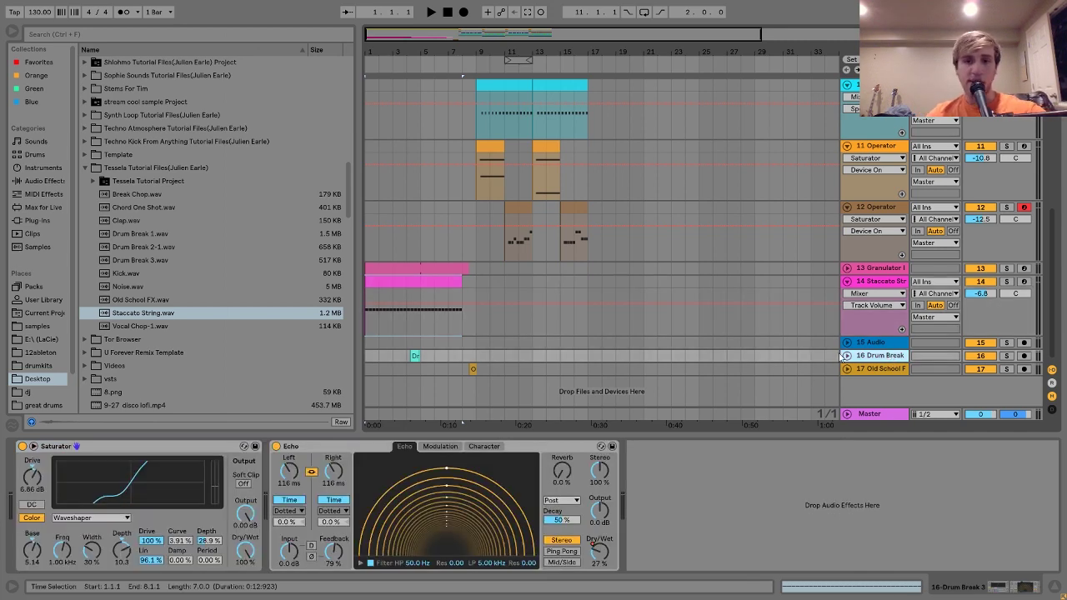
left_click(846, 356)
left_click_drag(404, 37, 404, 117)
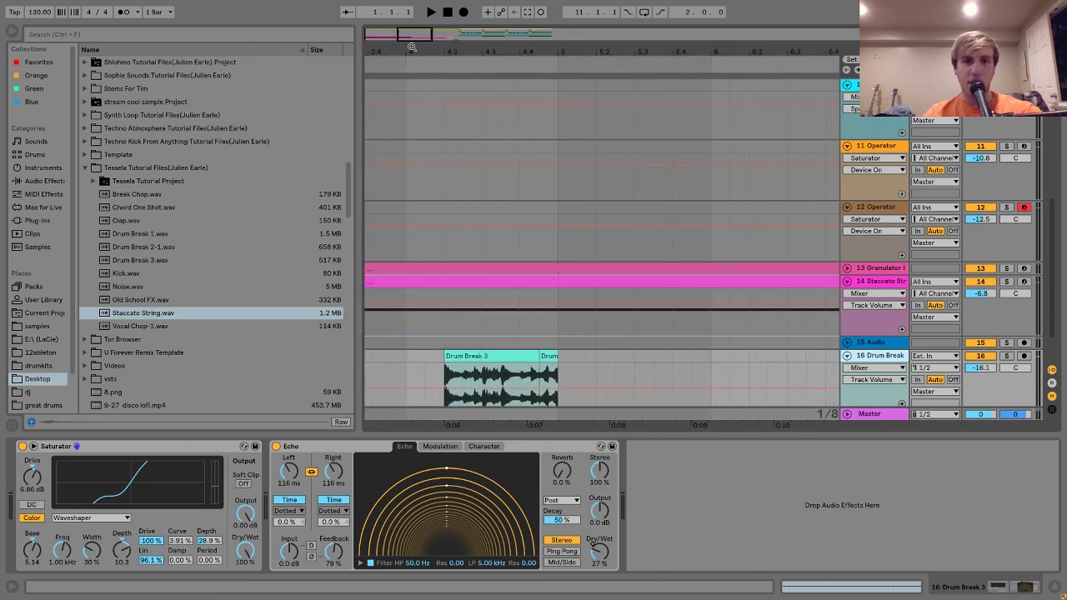
left_click(406, 356)
key("space")
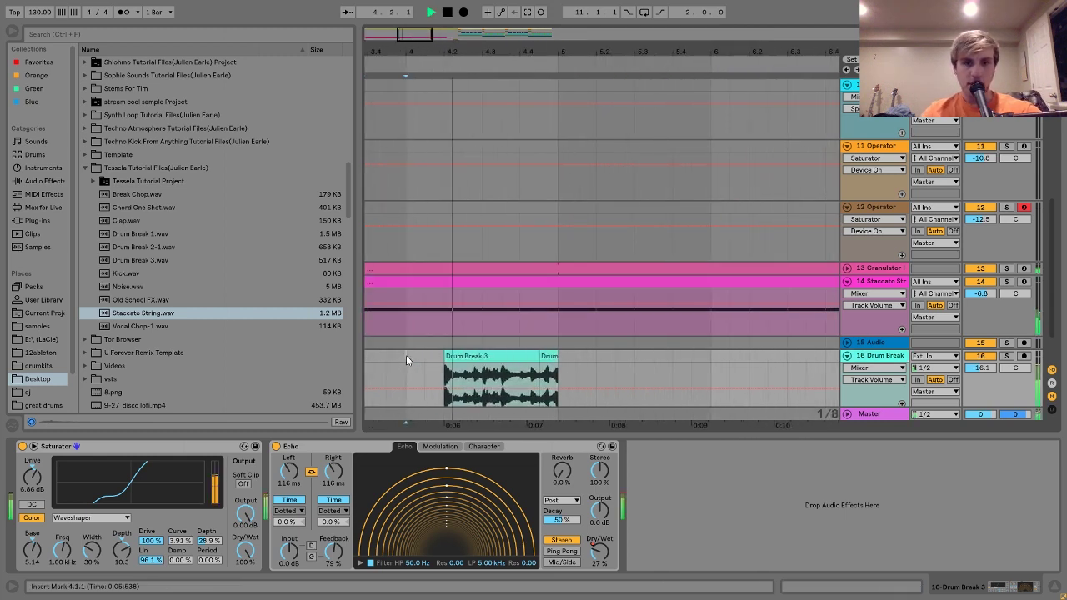
- Solo the 16 Drum Break 3 track, preview Drum Break 3.wav in the browser, and view the clip's sample settings
left_click(1007, 356)
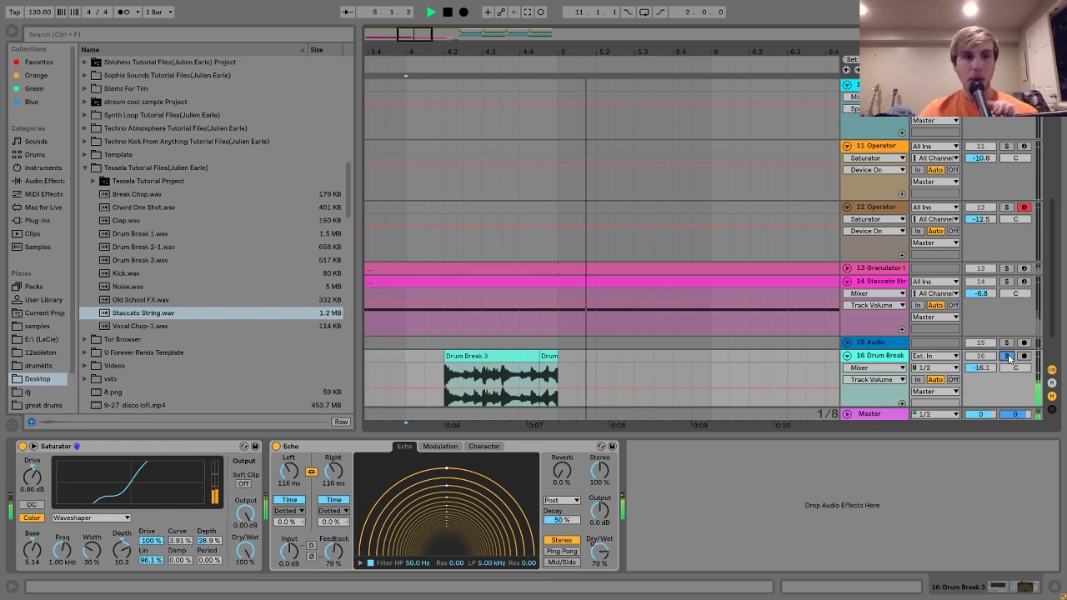
key("space")
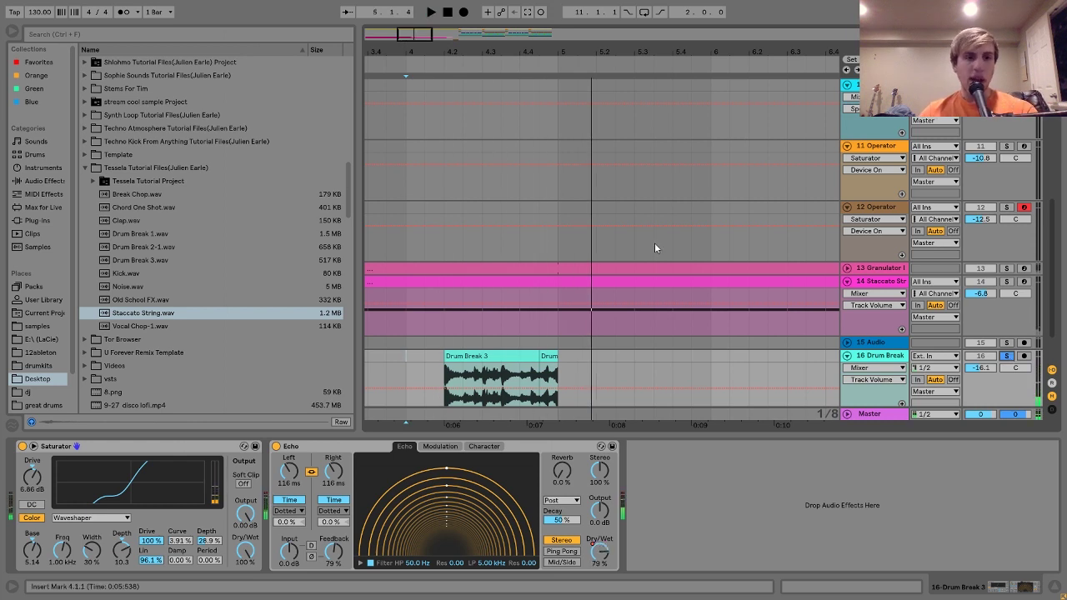
left_click(143, 260)
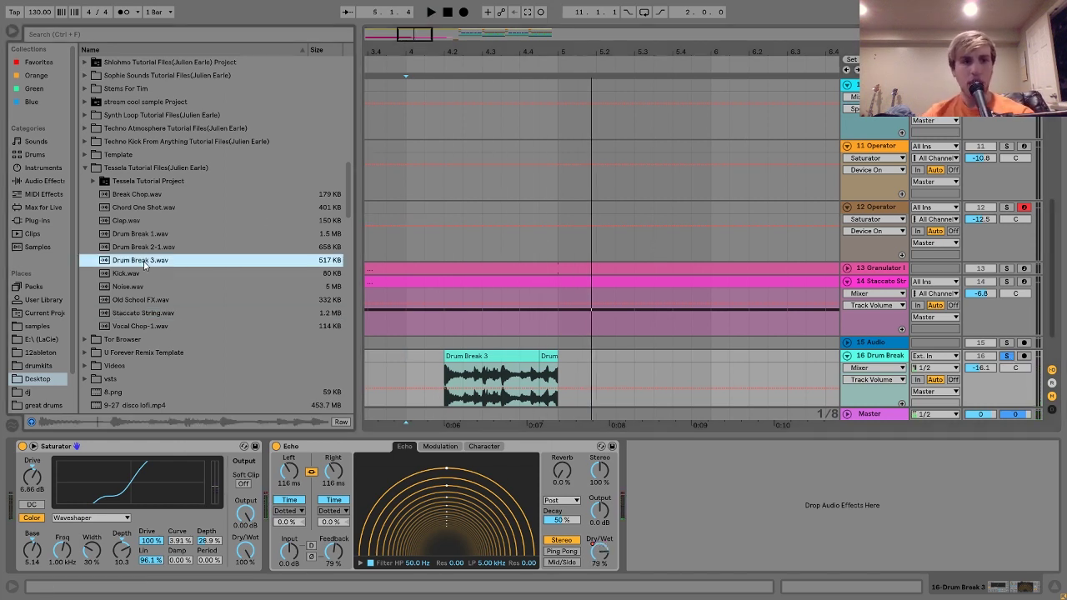
double_click(478, 356)
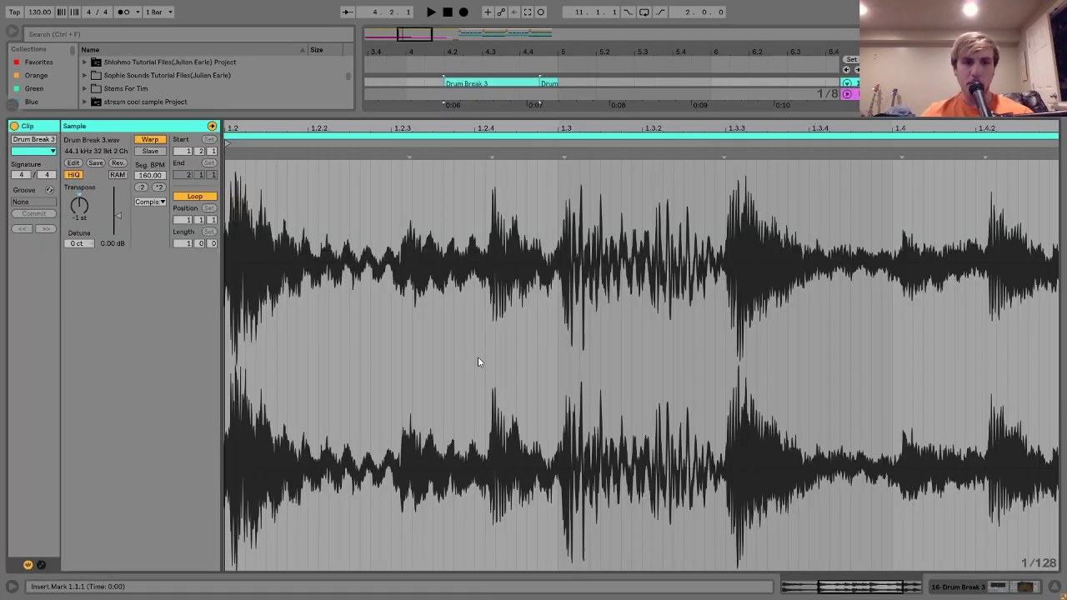
left_click(1028, 590)
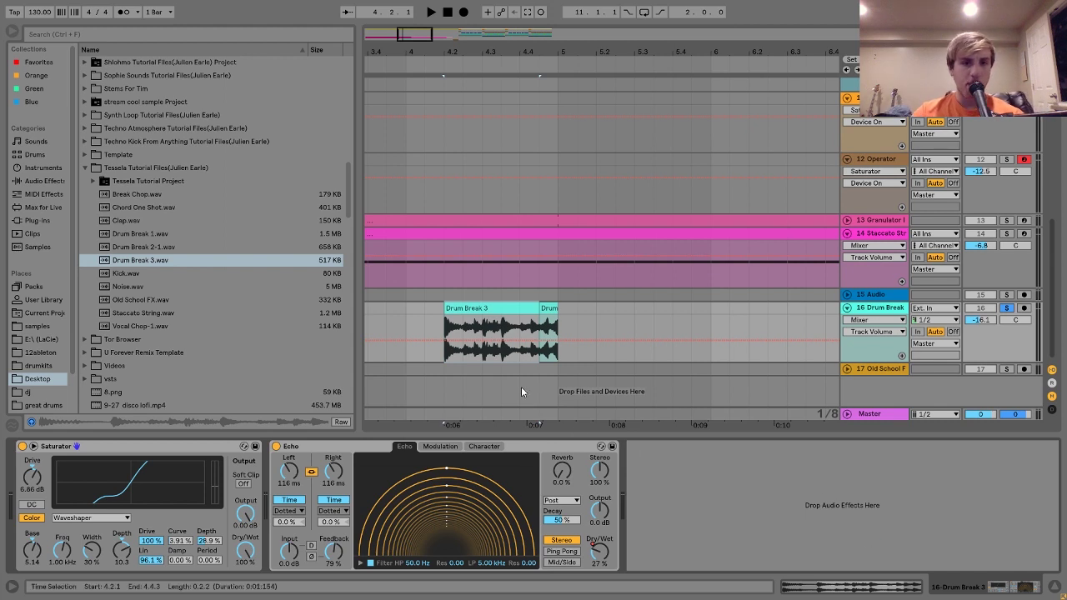
- Try extending the first Drum Break 3 clip over the short reversed slice up to 5.1.1, and undo it
left_click_drag(536, 308, 560, 308)
key("ctrl+z")
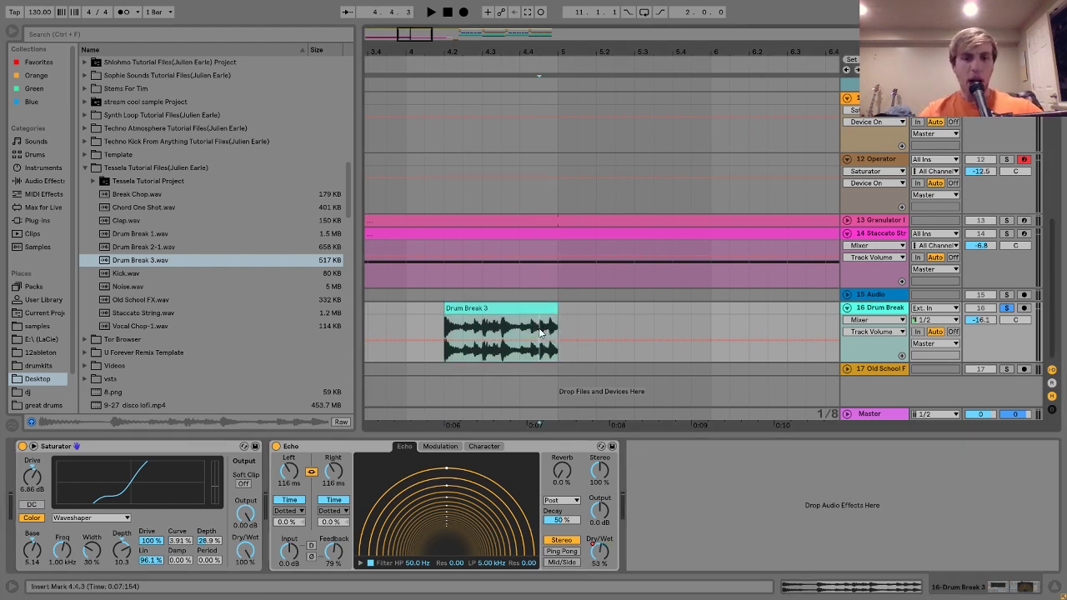
left_click(549, 309)
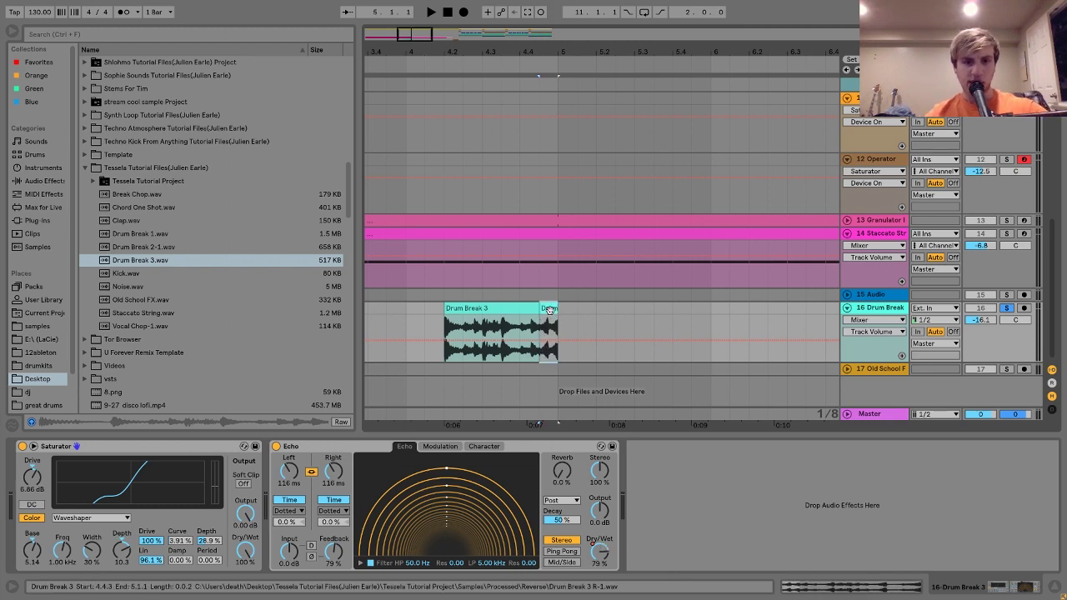
- Play the soloed Drum Break 3 clip from 4.2.1 and compare it with the raw Drum Break 3.wav sample
left_click(519, 300)
key("space")
left_click(518, 310)
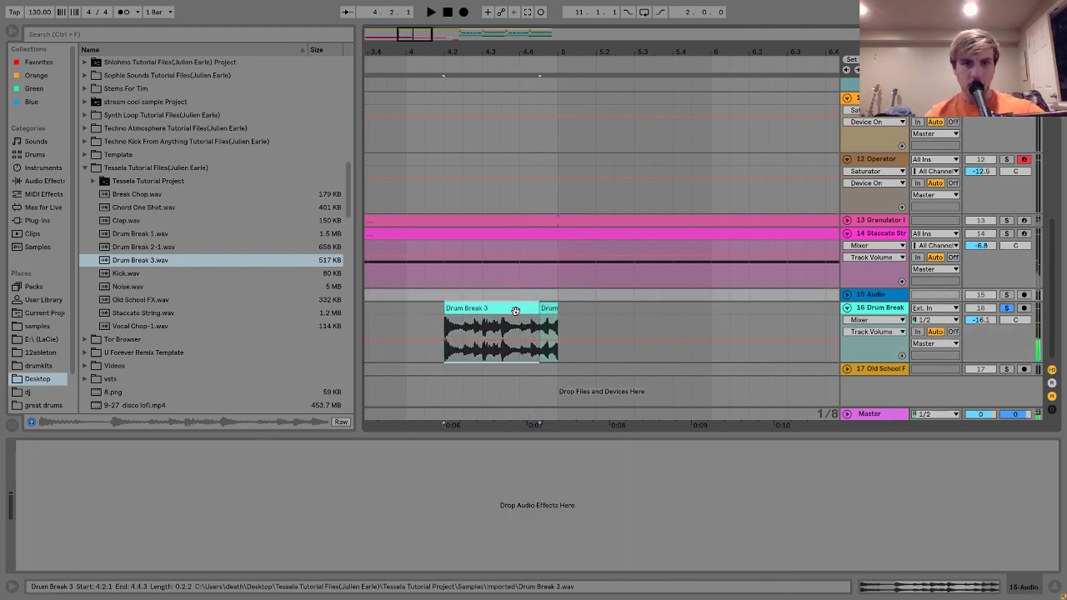
key("space")
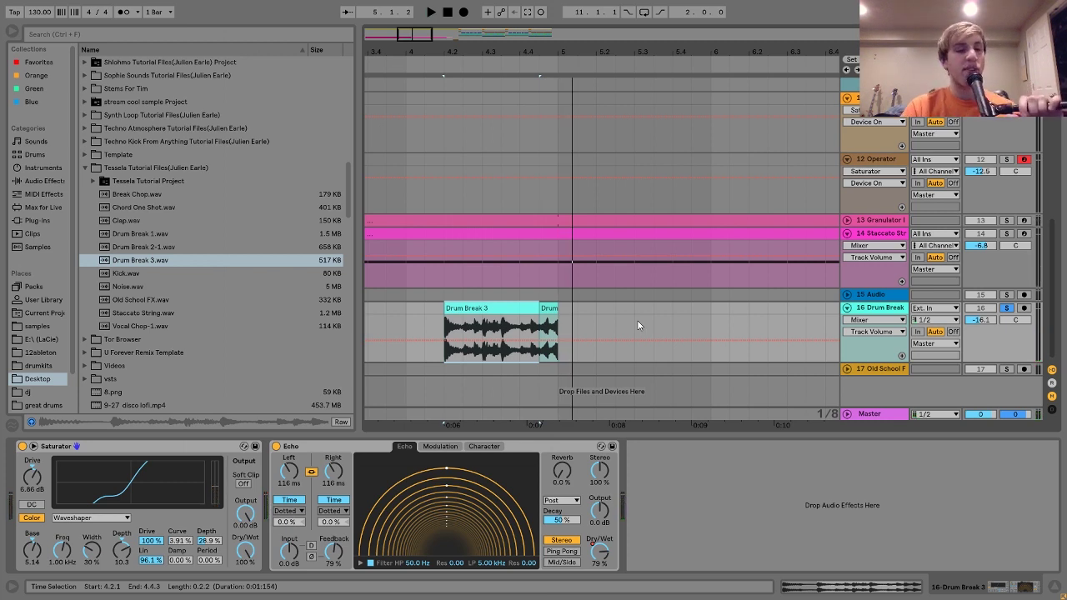
key("space")
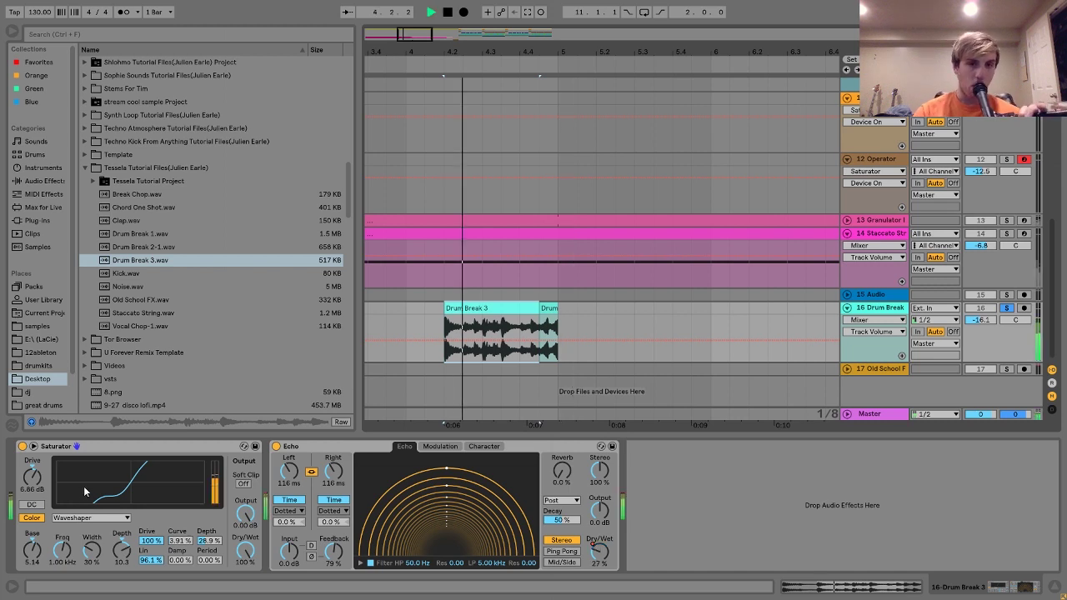
left_click(146, 261)
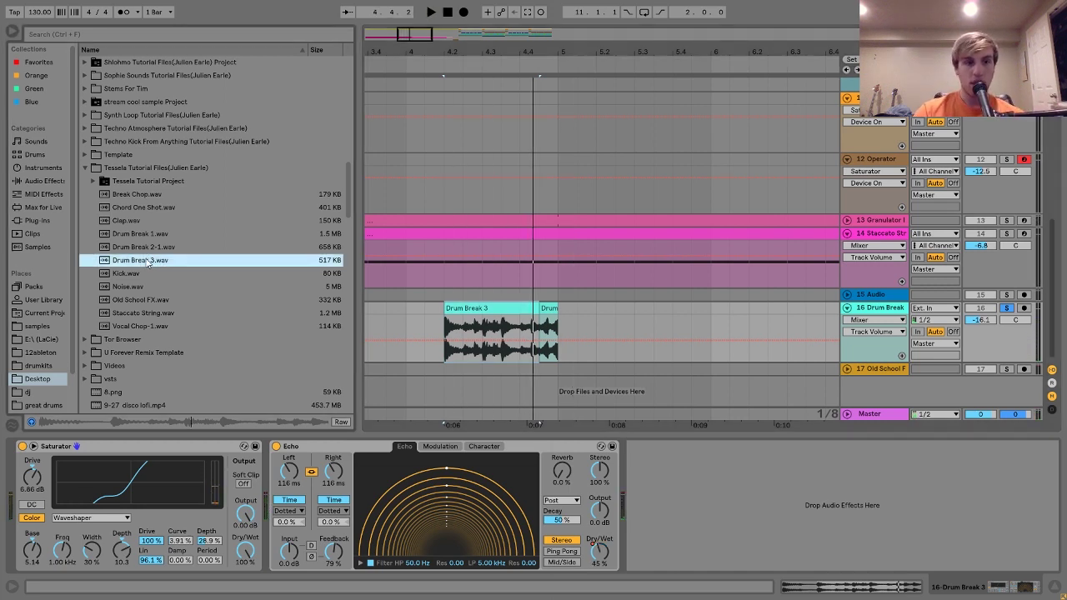
- Show the Echo Dry/Wet automation on the 16 Drum Break 3 track and play the clip through it
left_click(597, 554)
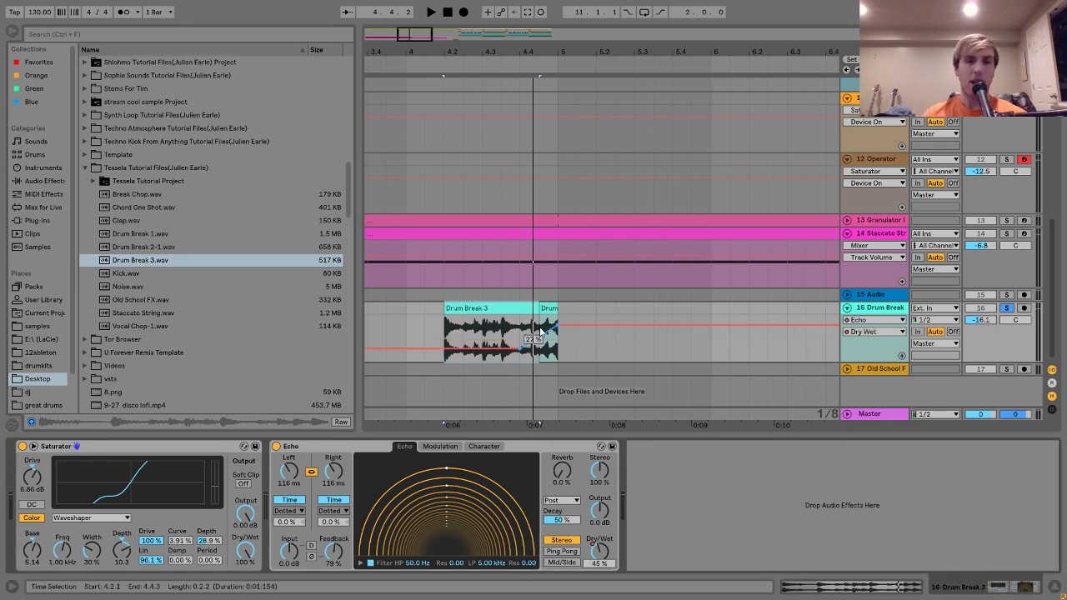
key("space")
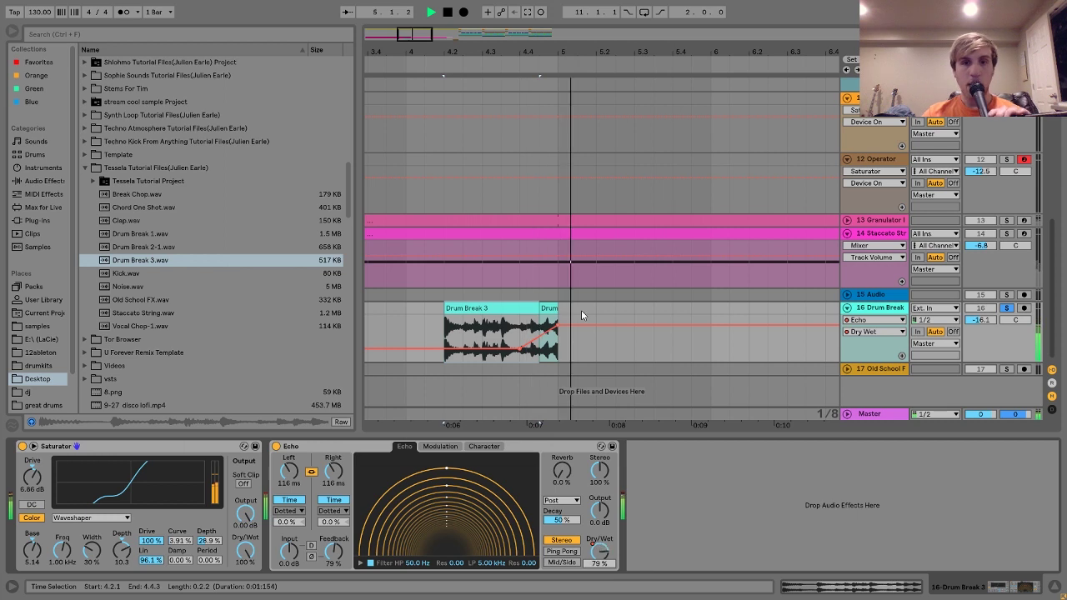
key("space")
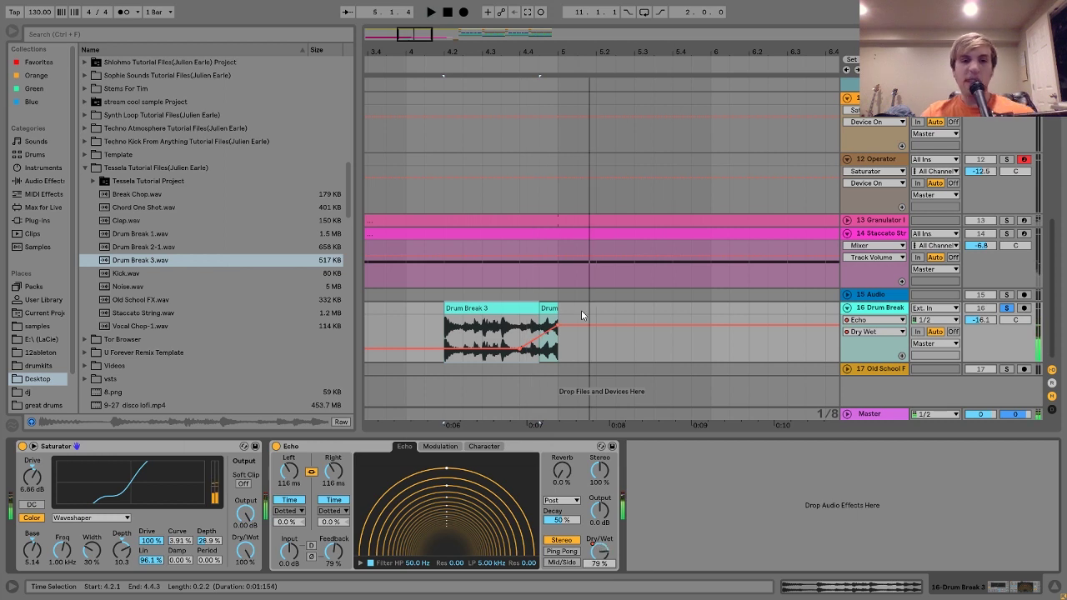
left_click(1007, 308)
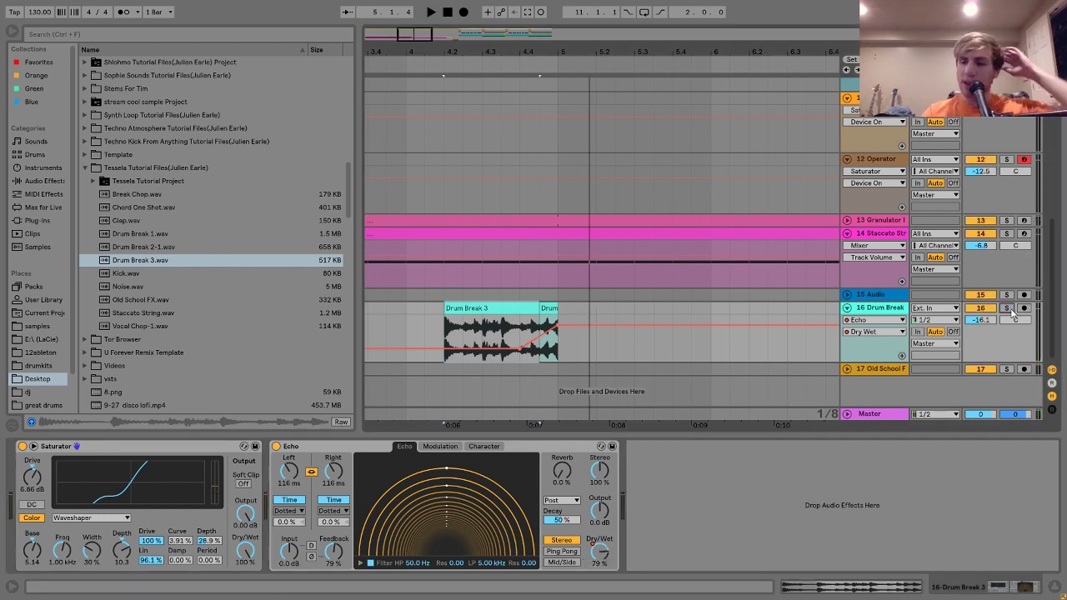
left_click(1008, 309)
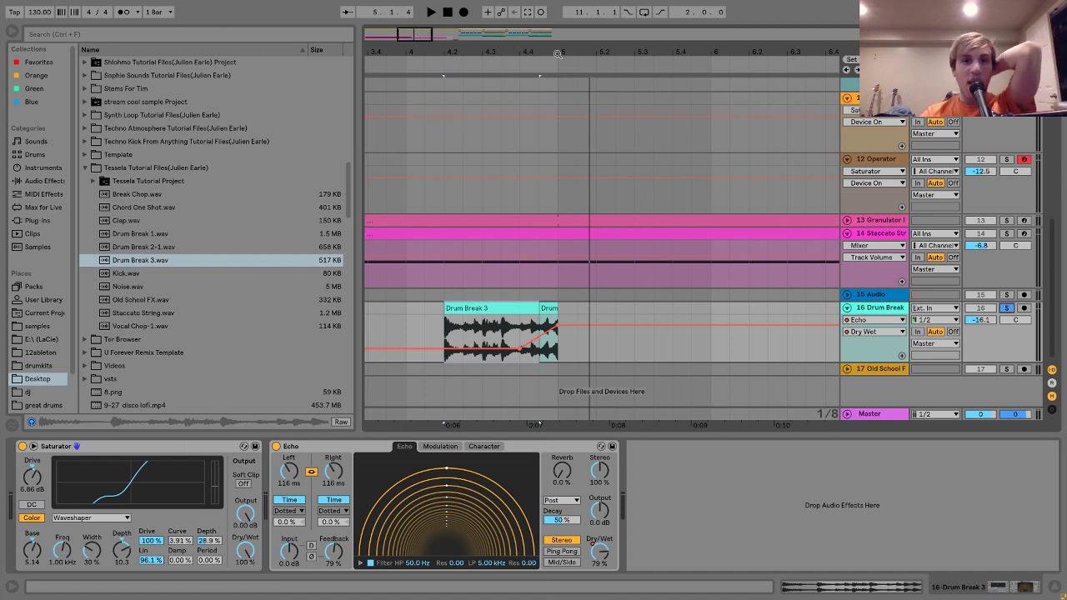
- Solo the 17 Old School FX track and play its clip from 8.3.1 with its devices shown
left_click_drag(557, 54, 554, 32)
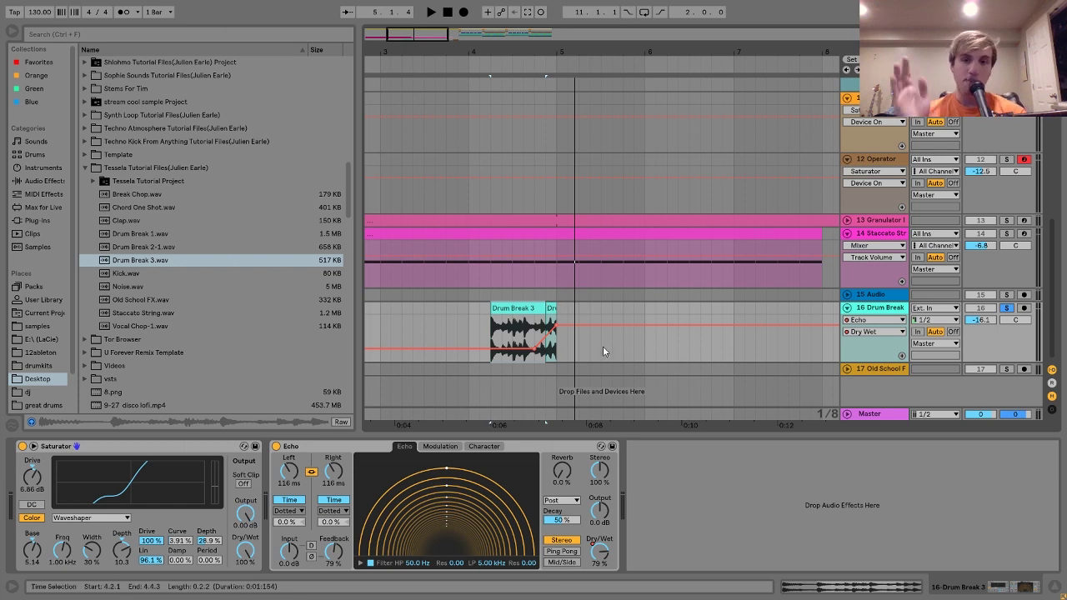
left_click_drag(758, 52, 456, 40)
left_click(538, 369)
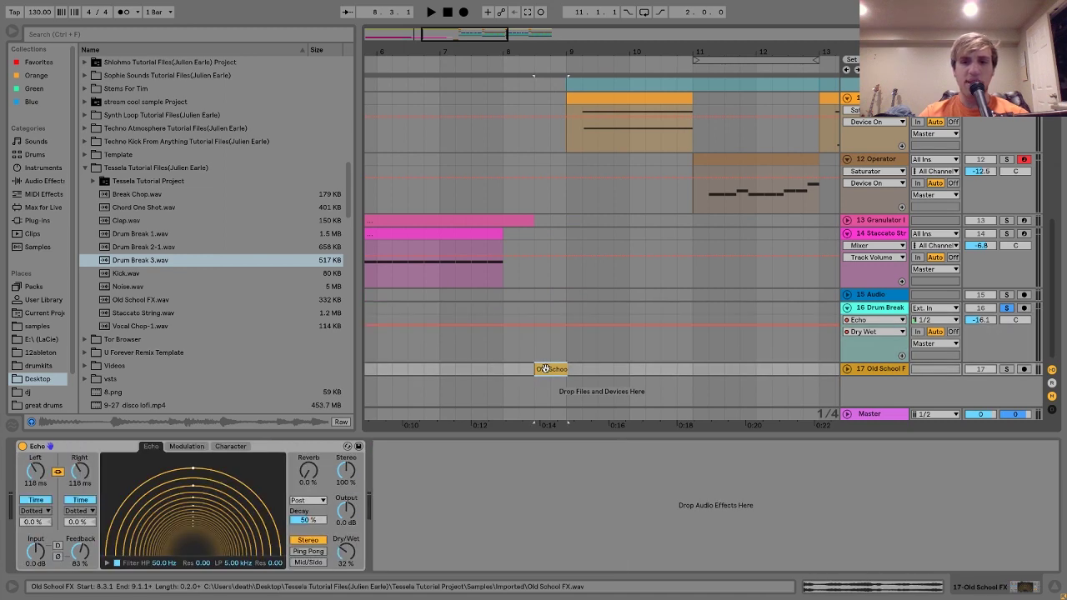
left_click(1004, 359)
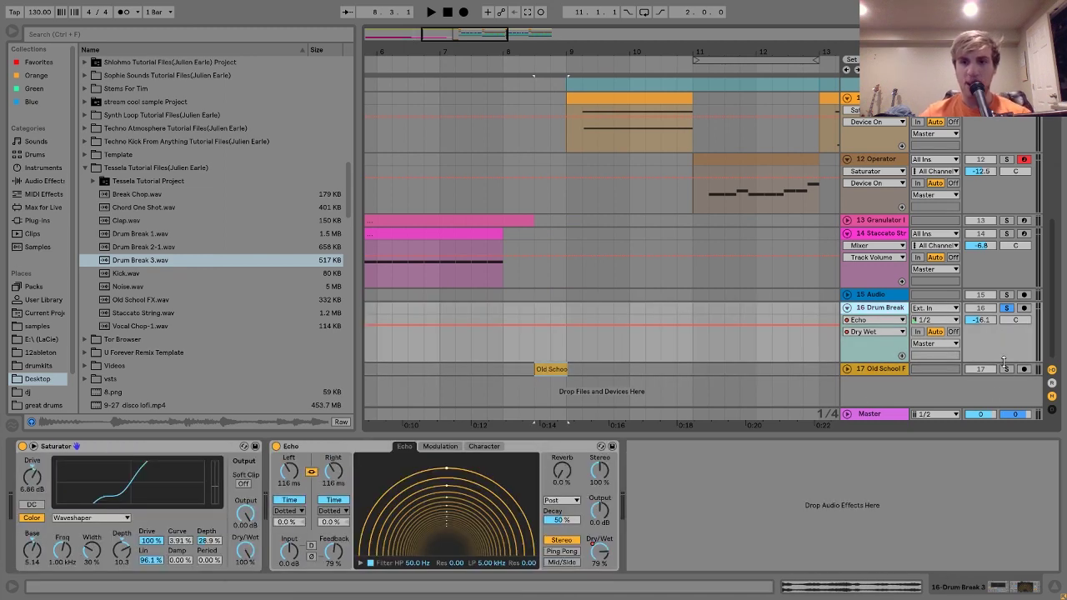
left_click(1005, 368)
key("space")
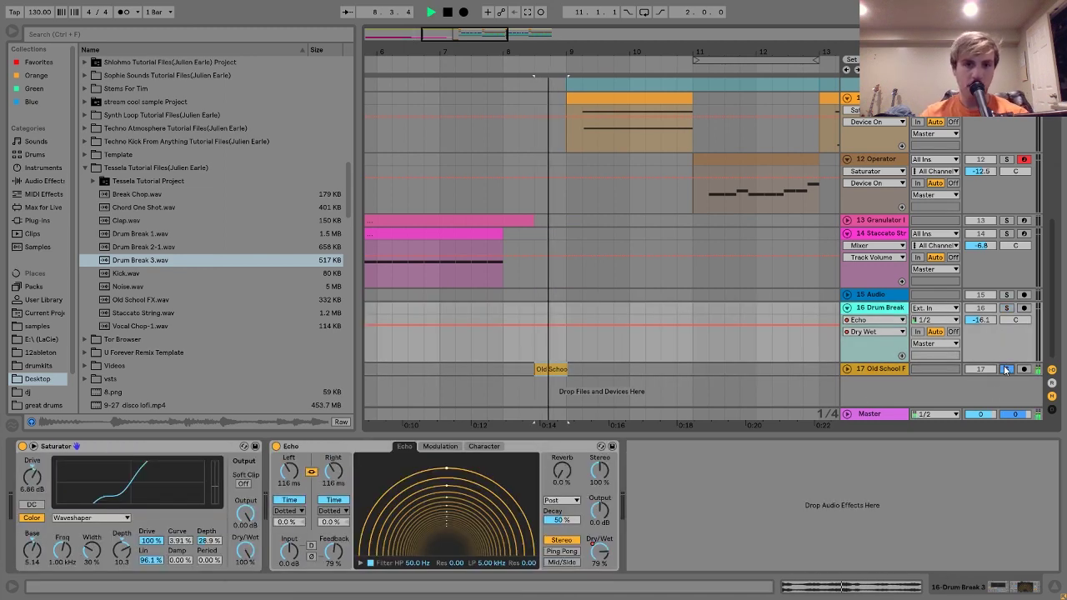
left_click(867, 369)
key("space")
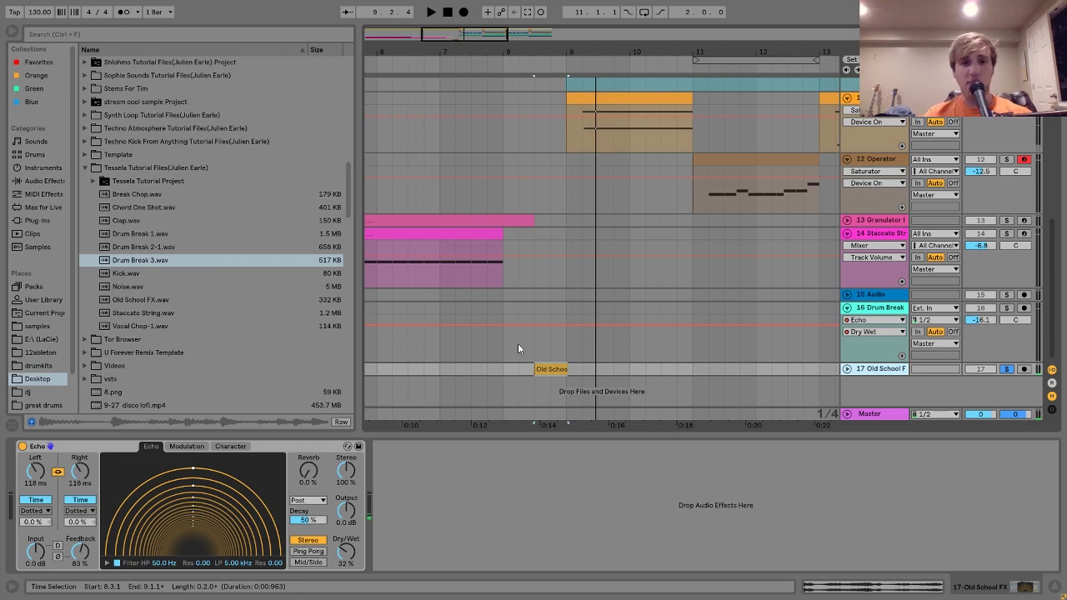
- View the Old School FX clip's sample settings and replay the soloed clip through its Echo
double_click(546, 369)
left_click_drag(79, 206, 79, 214)
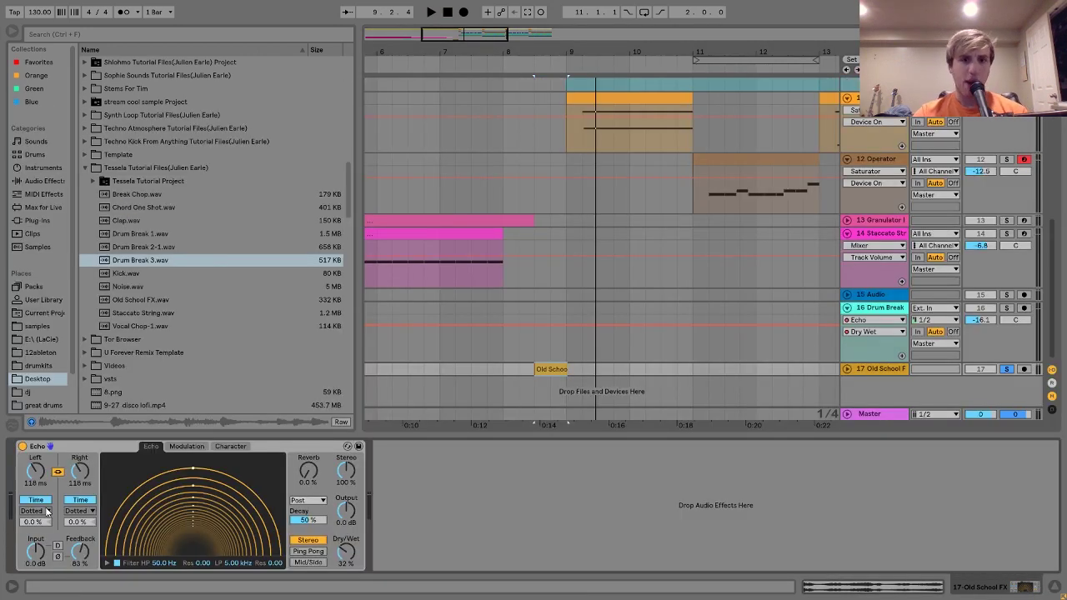
key("space")
key("space")
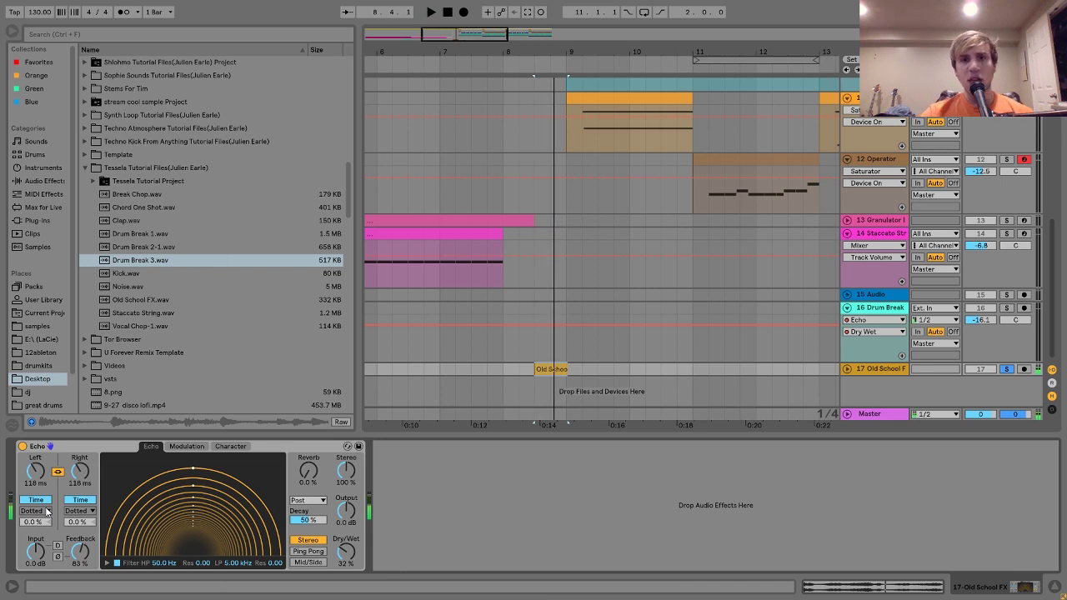
- Unsolo the 17 Old School FX track and play the transition from 8.1.1 with that track deactivated
left_click(1006, 368)
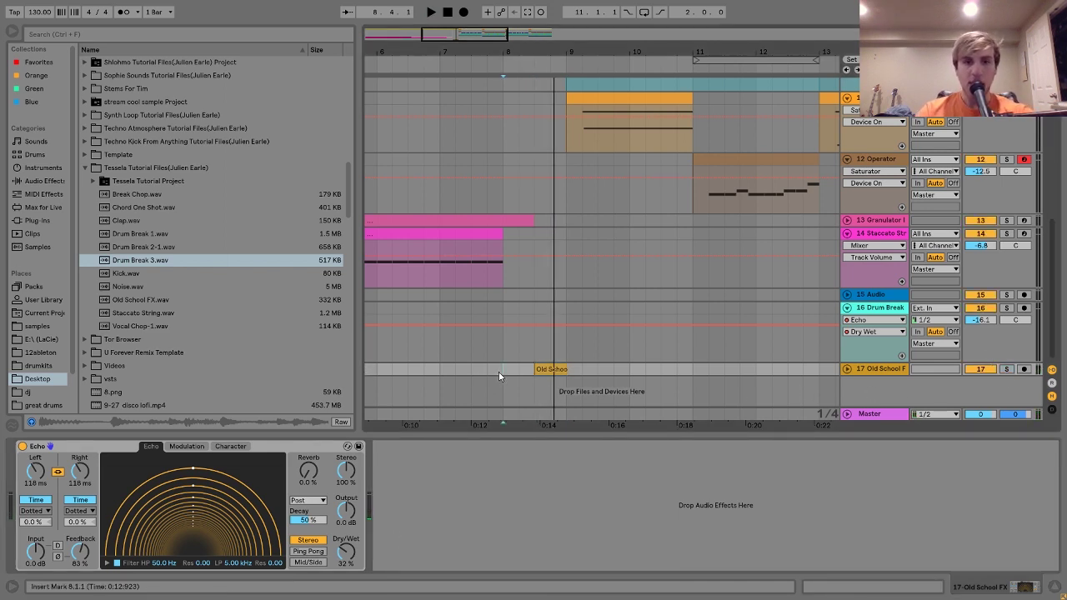
left_click(503, 370)
left_click(980, 369)
key("space")
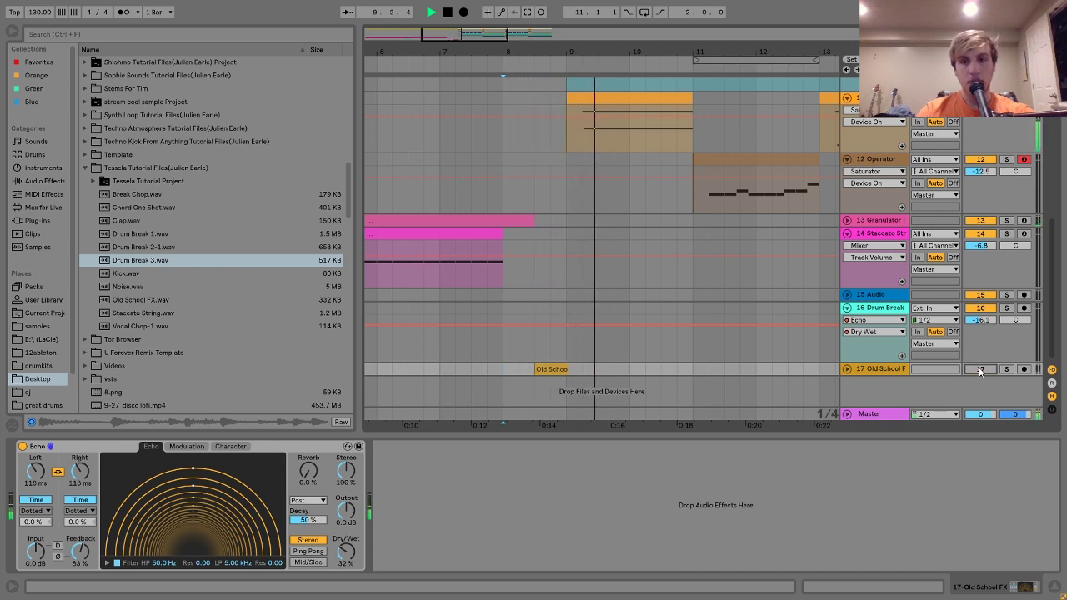
key("space")
- Reactivate the 17 Old School FX track and replay the transition from 8.1.1 for comparison
left_click(980, 370)
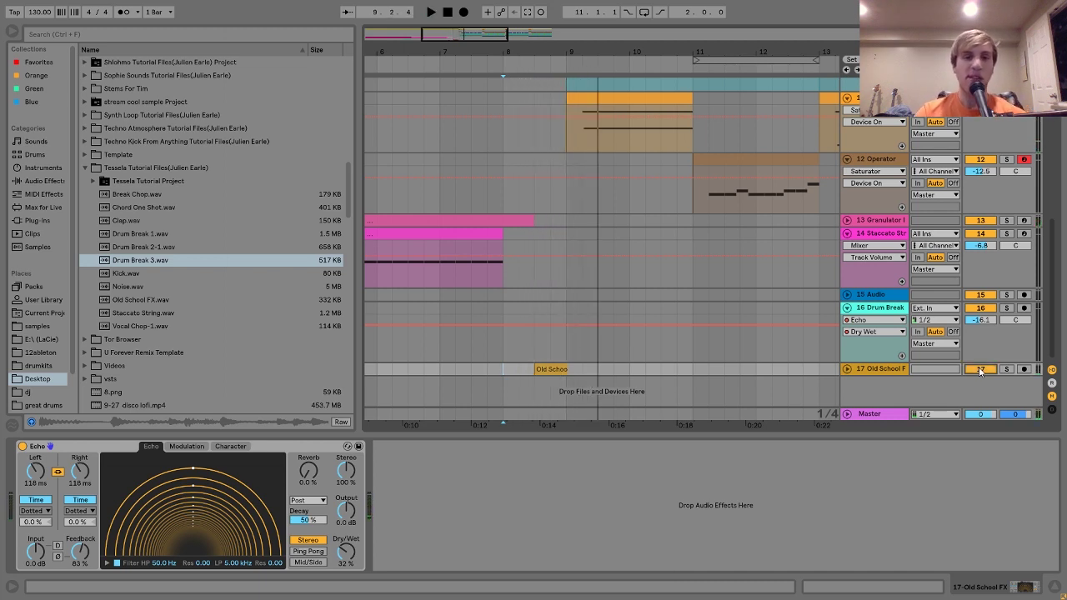
key("space")
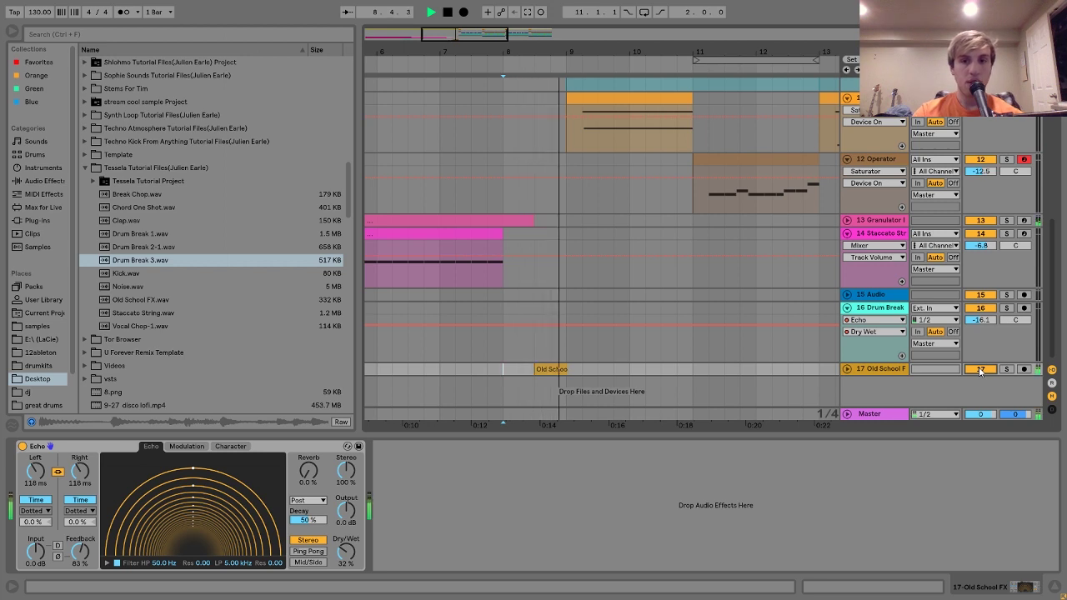
key("space")
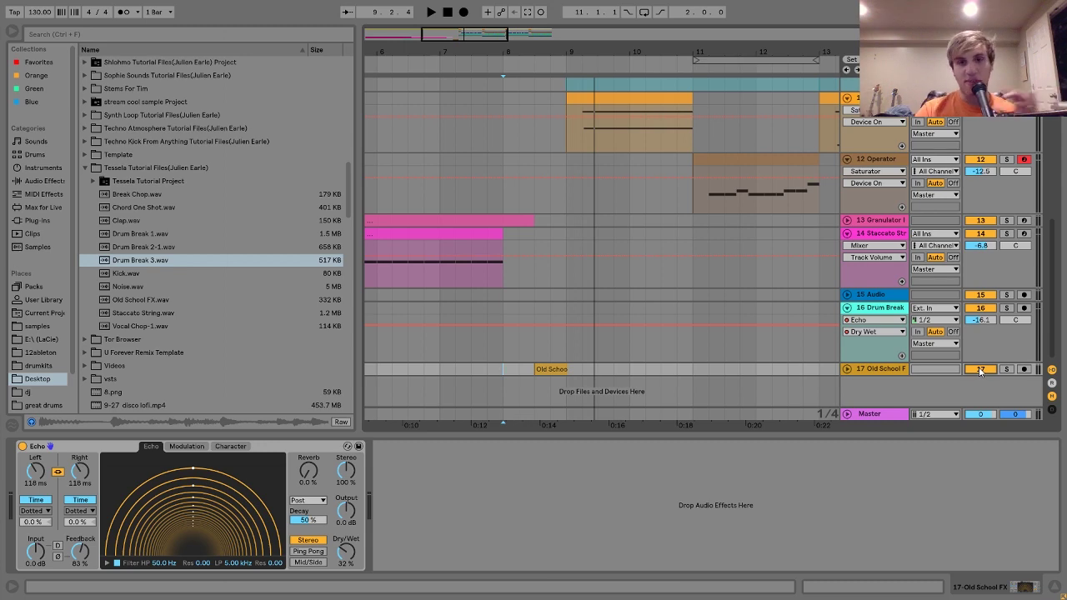
- Fold all the tracks in the arrangement and show the whole song in one overview
scroll(900, 209, "up", 10)
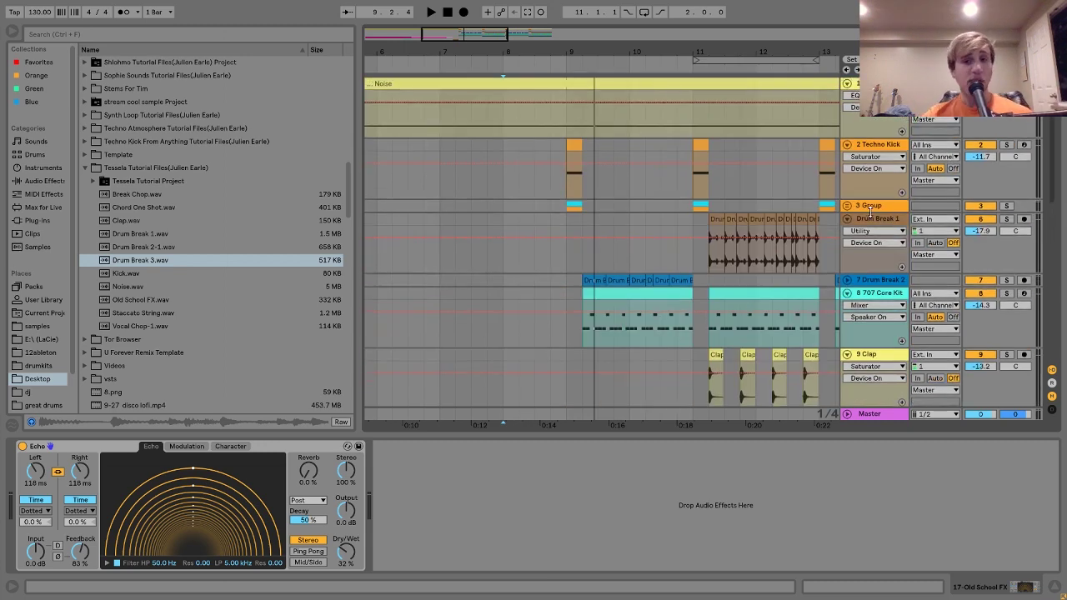
left_click(861, 219)
left_click(847, 219, "alt")
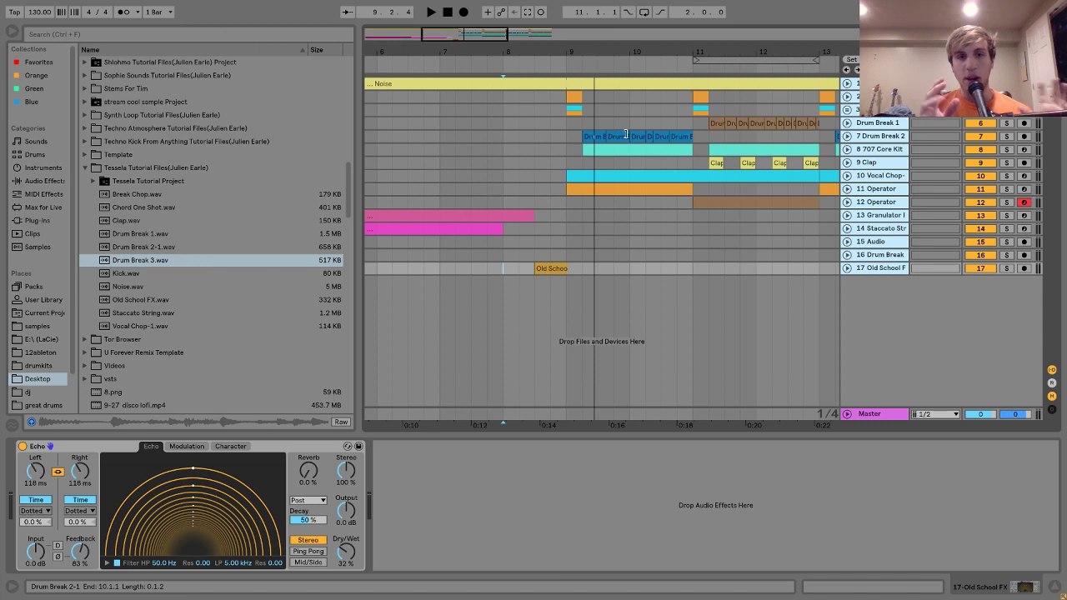
scroll(626, 134, "left", 1)
scroll(626, 133, "down", 2)
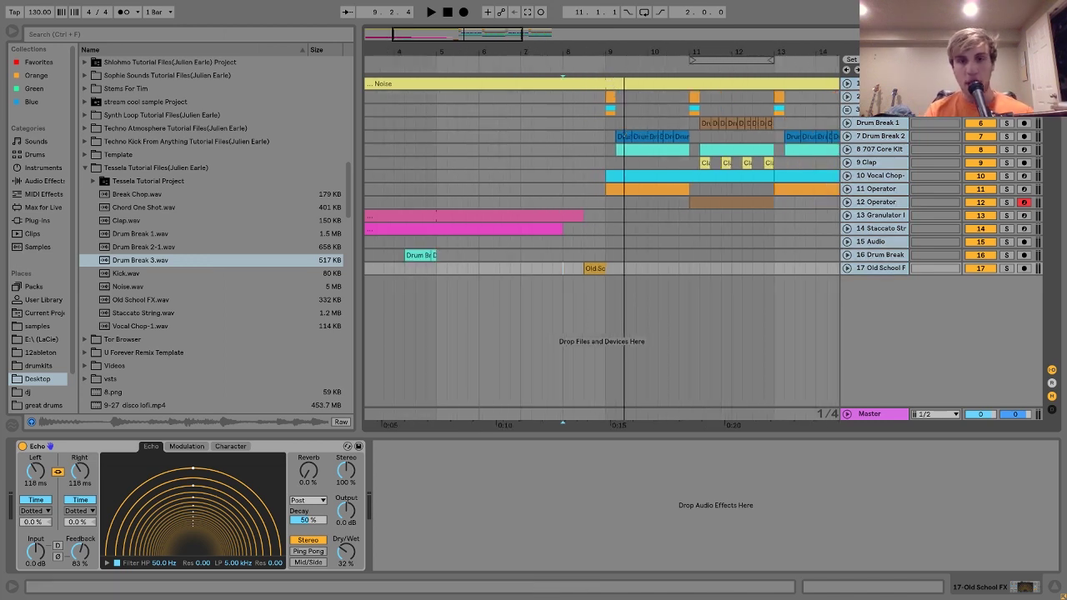
left_click_drag(596, 54, 548, 46)
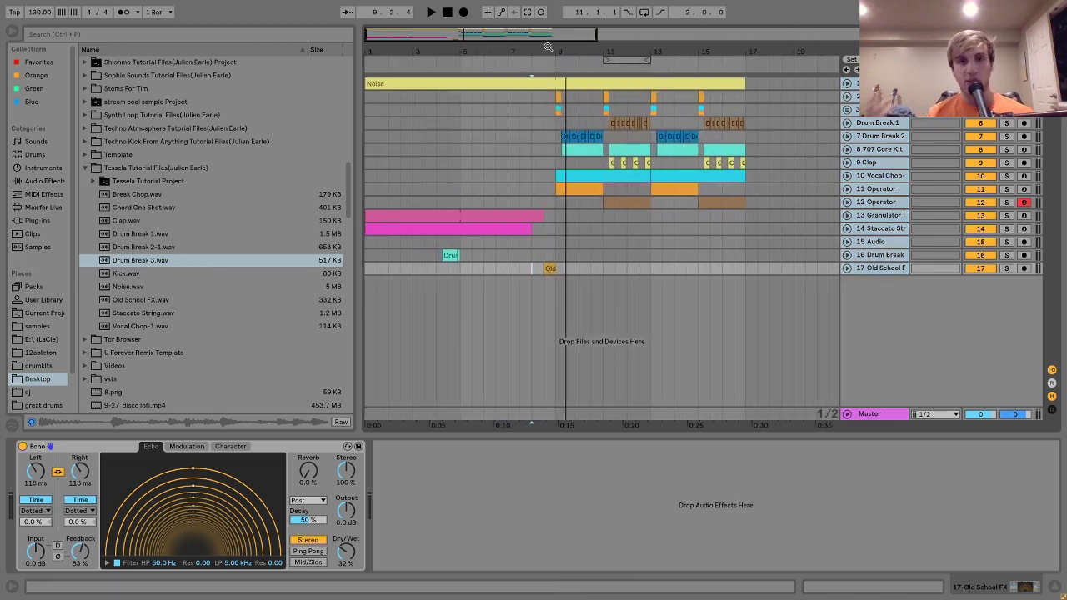